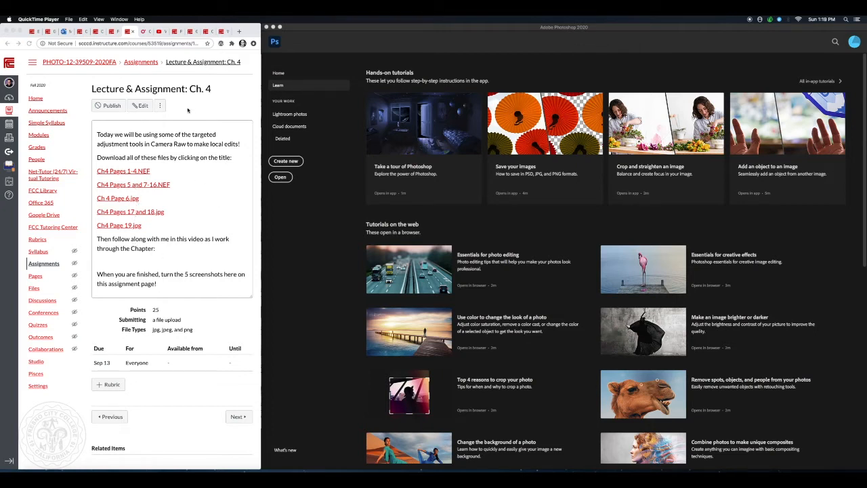
- Show the book's Chapter 4 page, then bring up Finder and close the "Imported on August 6, 2015" folder window
{"action": "left_click", "coordinate": [145, 32]}
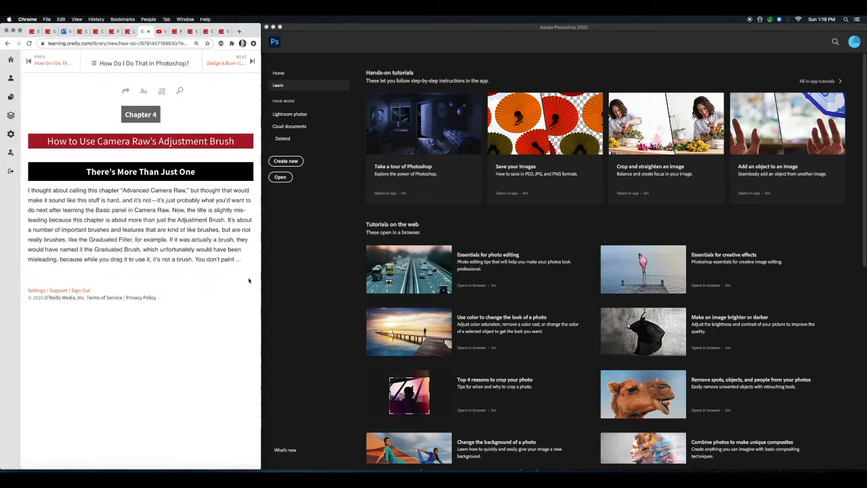
{"action": "mouse_move", "coordinate": [40, 469]}
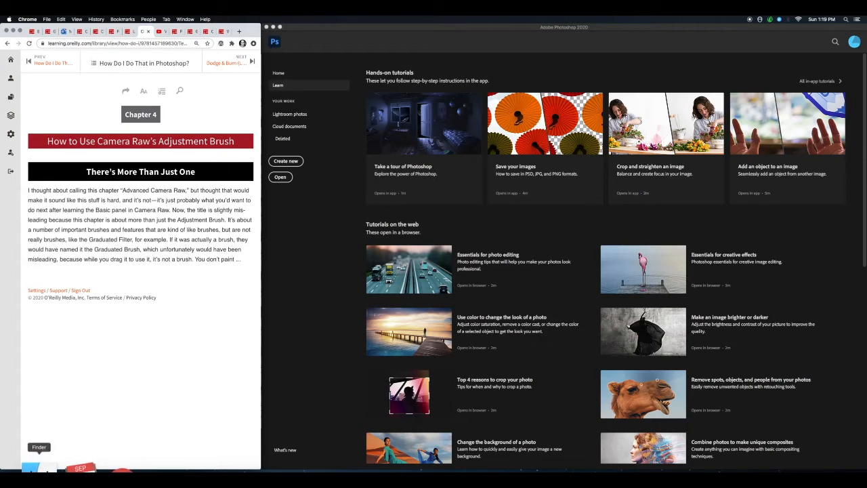
{"action": "left_click", "coordinate": [41, 469]}
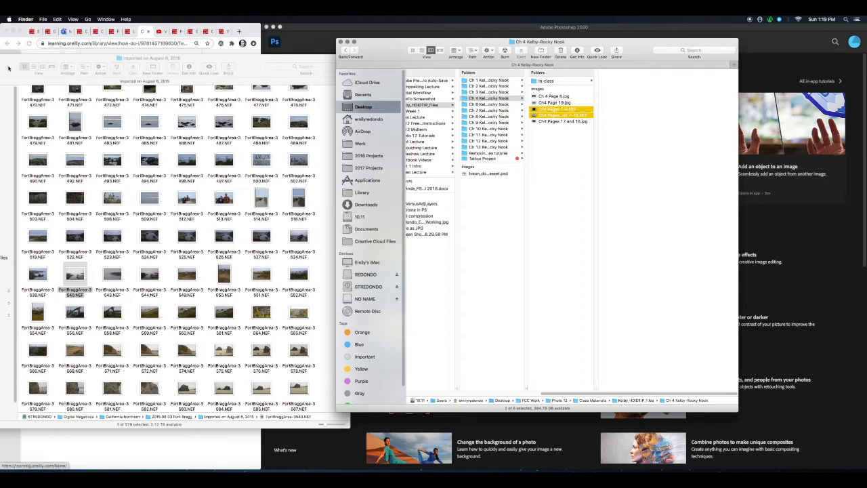
{"action": "left_click_drag", "start_coordinate": [14, 63], "coordinate": [168, 72]}
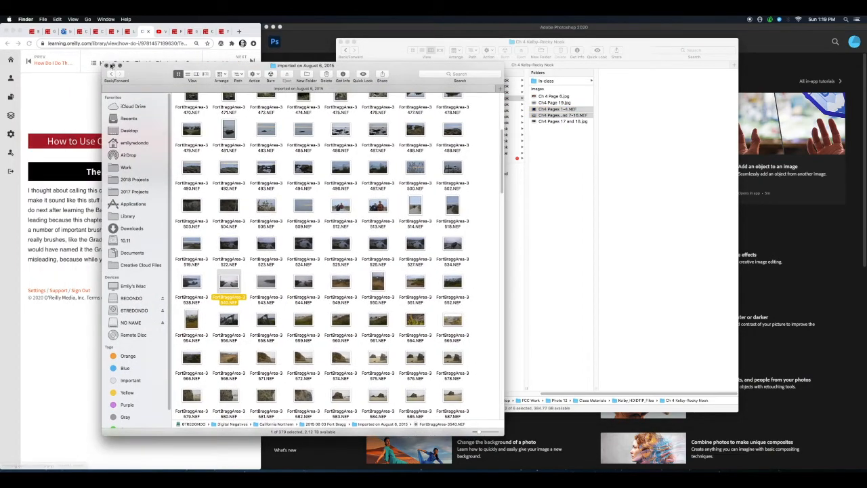
{"action": "left_click", "coordinate": [113, 67]}
- Open all five Chapter 4 images, from Ch 4 Page 6.jpg to Ch4 Pages 17 and 18.jpg, together in Photoshop
{"action": "left_click", "coordinate": [617, 94]}
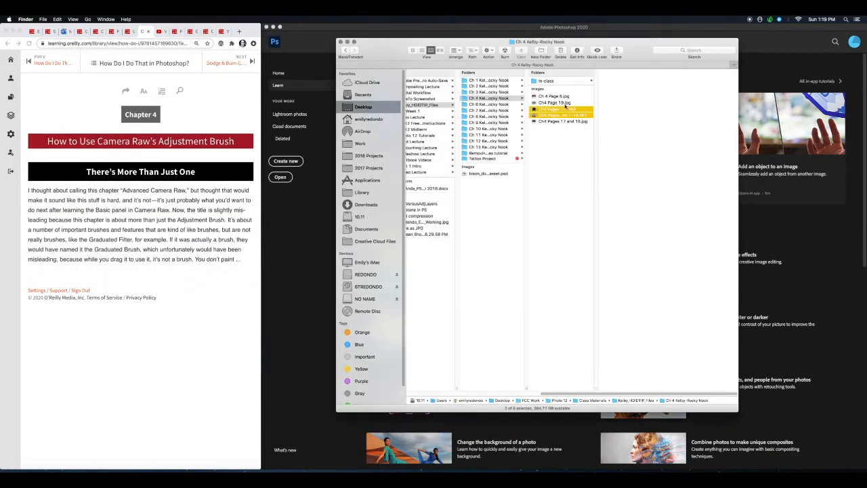
{"action": "left_click", "coordinate": [555, 97]}
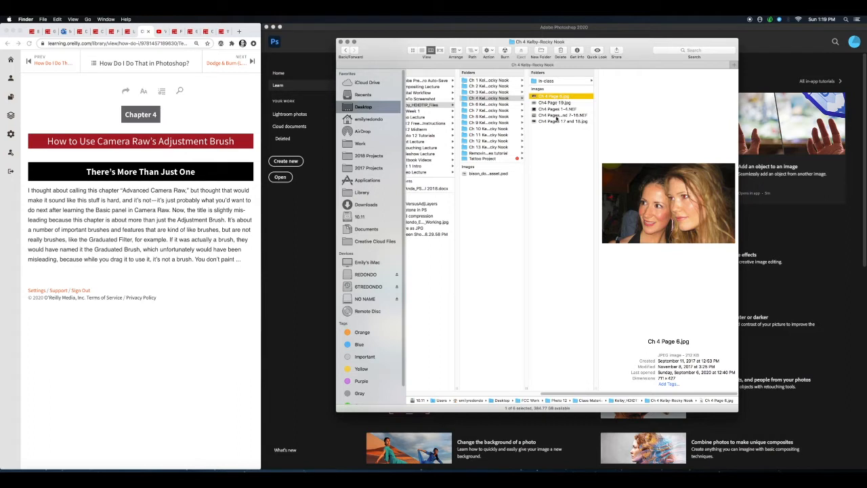
{"action": "left_click", "coordinate": [555, 121], "text": "shift"}
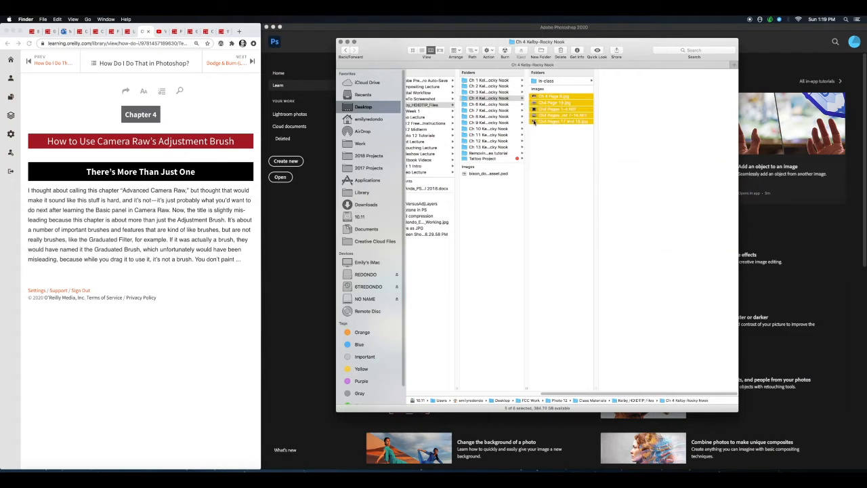
{"action": "left_click_drag", "start_coordinate": [534, 122], "coordinate": [388, 468]}
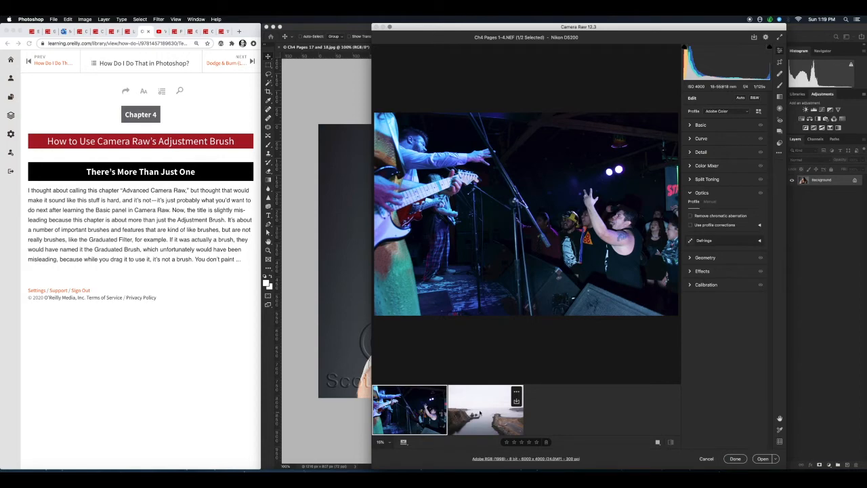
- Move the Camera Raw window beside the browser and enlarge it to fill the rest of the screen
{"action": "left_click_drag", "start_coordinate": [562, 27], "coordinate": [584, 96]}
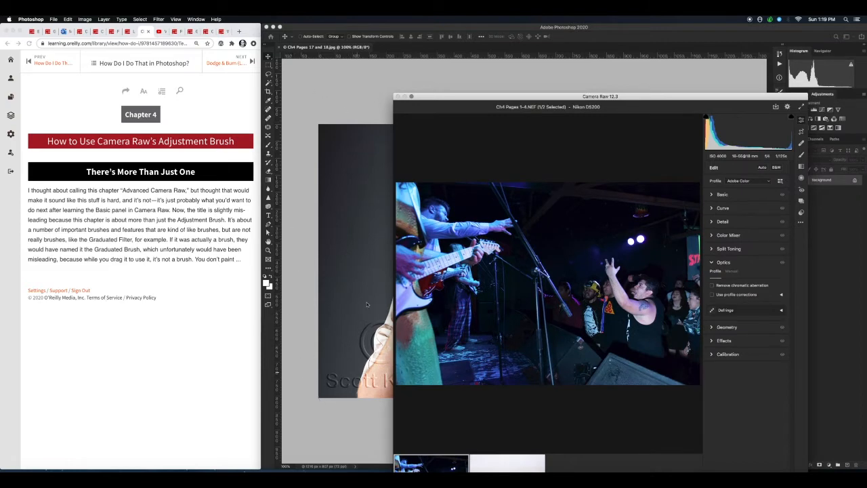
{"action": "left_click_drag", "start_coordinate": [564, 96], "coordinate": [454, 26]}
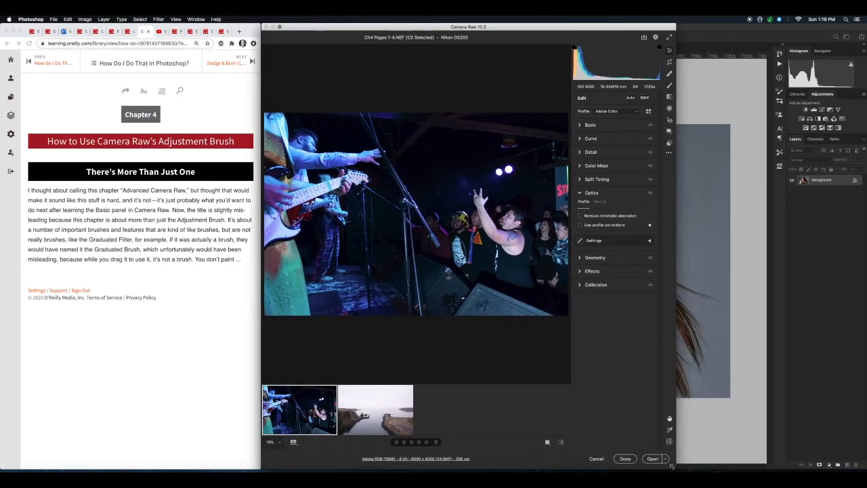
{"action": "left_click_drag", "start_coordinate": [674, 466], "coordinate": [864, 467]}
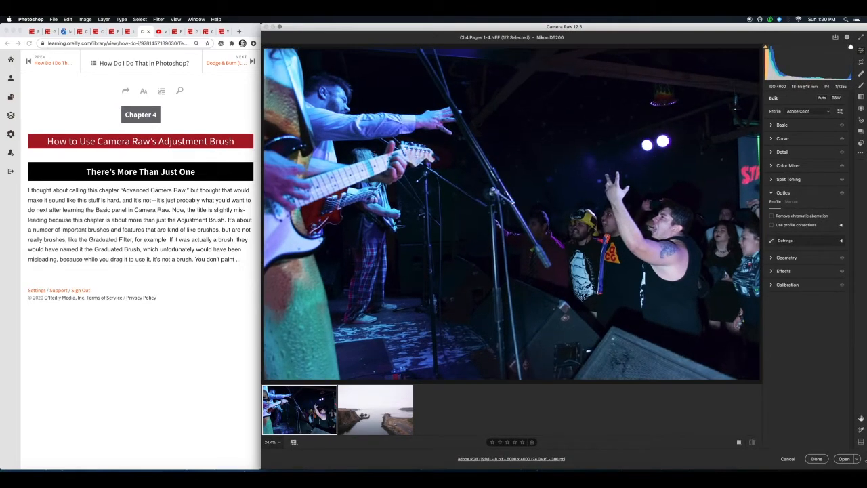
- Advance the online book to the page on dodging and burning specific areas
{"action": "left_click", "coordinate": [163, 203]}
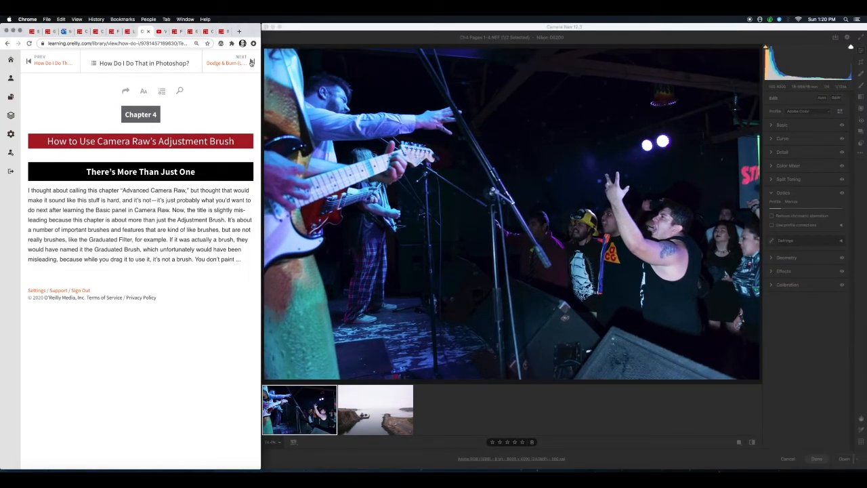
{"action": "left_click", "coordinate": [251, 62]}
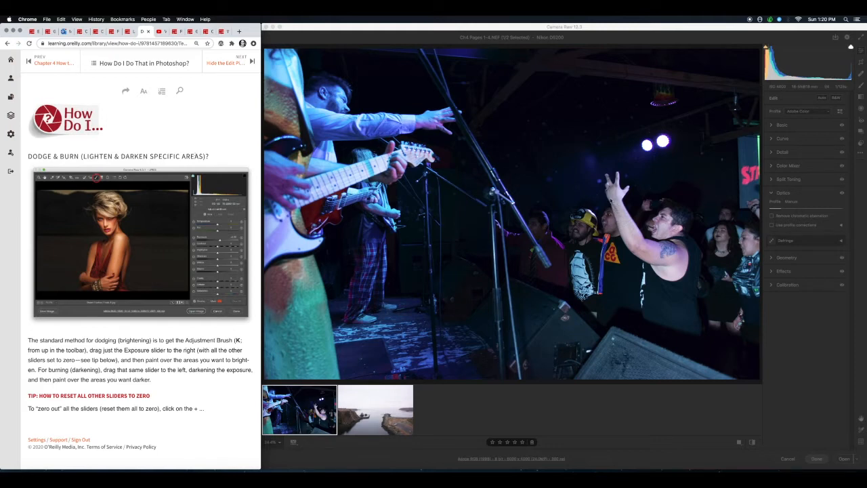
- Expand the global Basic adjustments, compare them with the local brush settings, and leave the Adjustment Brush active
{"action": "left_click", "coordinate": [780, 126]}
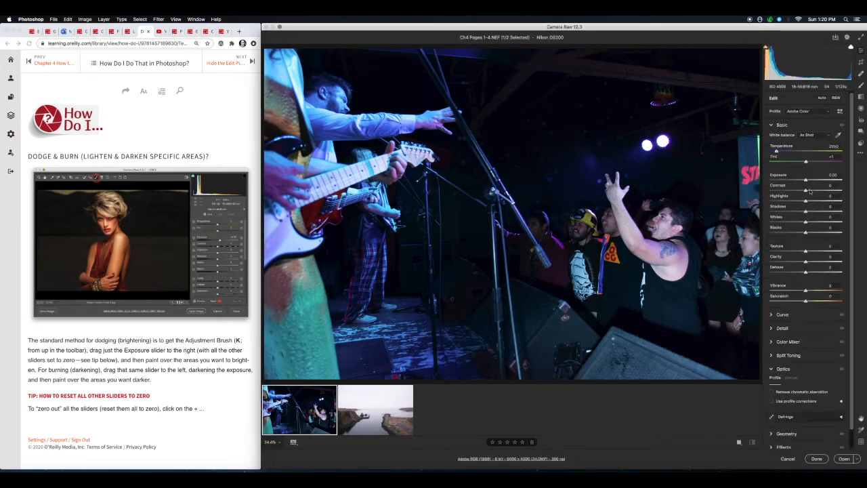
{"action": "mouse_move", "coordinate": [805, 180]}
{"action": "left_mouse_down"}
{"action": "mouse_move", "coordinate": [814, 181]}
{"action": "mouse_move", "coordinate": [796, 182]}
{"action": "mouse_move", "coordinate": [805, 182]}
{"action": "left_mouse_up"}
{"action": "left_click", "coordinate": [860, 86]}
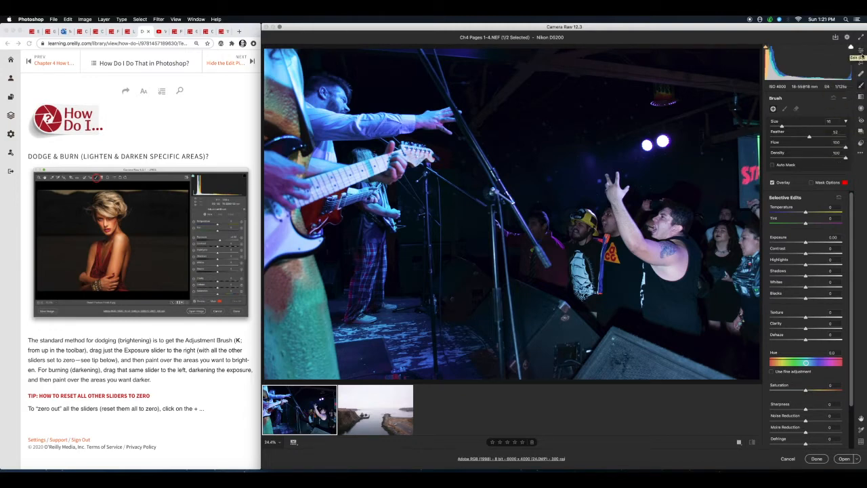
{"action": "left_click", "coordinate": [860, 51]}
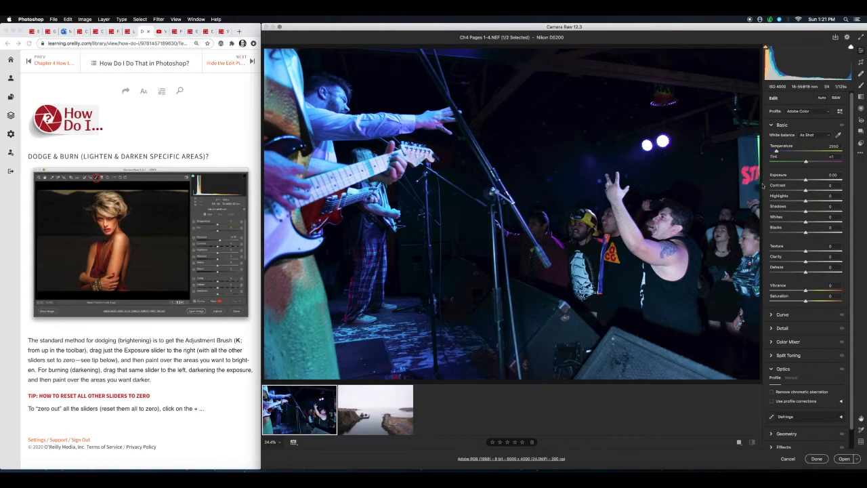
{"action": "left_click", "coordinate": [859, 84]}
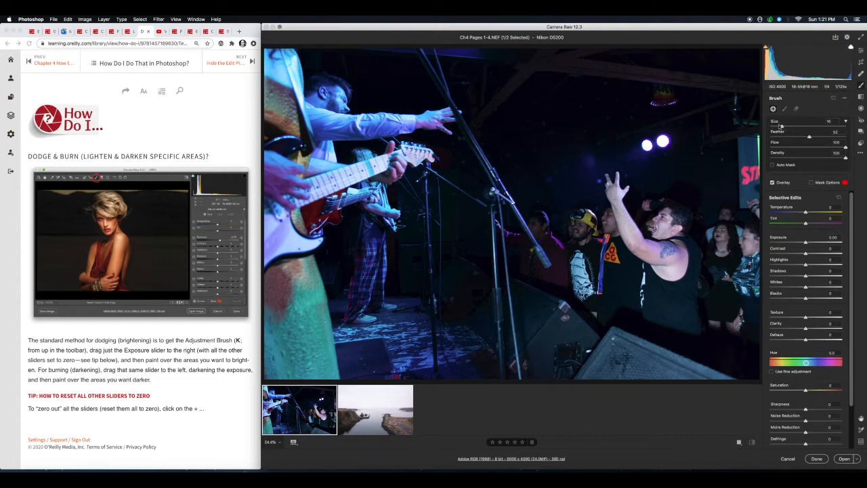
- Try out smaller and larger brush sizes, ending at size 70, and set the brush's Feather to 100
{"action": "mouse_move", "coordinate": [781, 127]}
{"action": "left_mouse_down"}
{"action": "mouse_move", "coordinate": [808, 129]}
{"action": "mouse_move", "coordinate": [779, 127]}
{"action": "left_mouse_up"}
{"action": "key", "text": "bracketleft"}
{"action": "key", "text": "bracketleft"}
{"action": "key", "text": "bracketleft"}
{"action": "key", "text": "bracketleft"}
{"action": "key", "text": "bracketleft"}
{"action": "key", "text": "bracketright"}
{"action": "key", "text": "bracketright"}
{"action": "key", "text": "bracketright"}
{"action": "key", "text": "bracketright"}
{"action": "key", "text": "bracketright"}
{"action": "key", "text": "bracketright"}
{"action": "left_click_drag", "start_coordinate": [809, 137], "coordinate": [859, 138]}
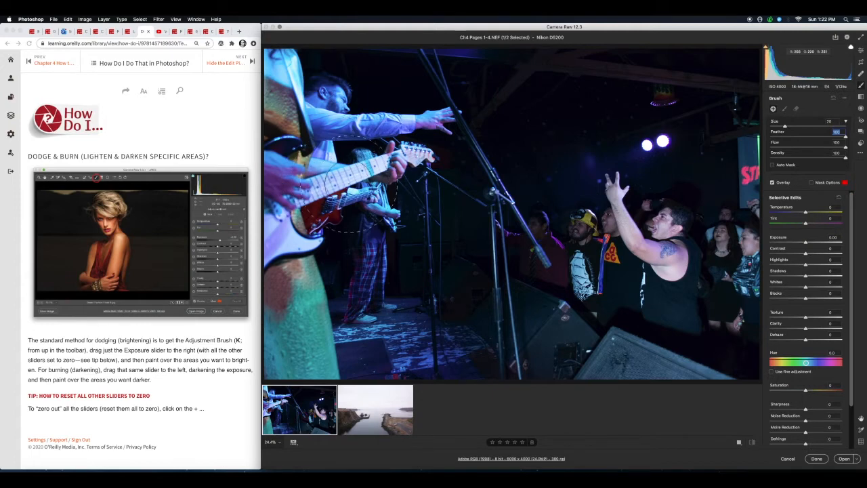
- Set the brush's Feather to 23 and shrink its size to about 5
{"action": "left_click_drag", "start_coordinate": [846, 137], "coordinate": [787, 137]}
{"action": "key", "text": "bracketleft"}
{"action": "key", "text": "bracketleft"}
{"action": "key", "text": "bracketleft"}
{"action": "key", "text": "bracketleft"}
{"action": "key", "text": "bracketleft"}
{"action": "key", "text": "bracketleft"}
{"action": "key", "text": "bracketleft"}
{"action": "key", "text": "bracketleft"}
{"action": "key", "text": "bracketleft"}
{"action": "key", "text": "bracketleft"}
{"action": "key", "text": "bracketleft"}
{"action": "key", "text": "bracketleft"}
{"action": "key", "text": "bracketleft"}
{"action": "key", "text": "bracketleft"}
{"action": "key", "text": "bracketleft"}
- Set the brush's Exposure to -1.05 and paint over the guitar neck and the hand on it, using size 4 for the hand
{"action": "left_click_drag", "start_coordinate": [804, 243], "coordinate": [795, 243]}
{"action": "left_click_drag", "start_coordinate": [318, 186], "coordinate": [363, 168]}
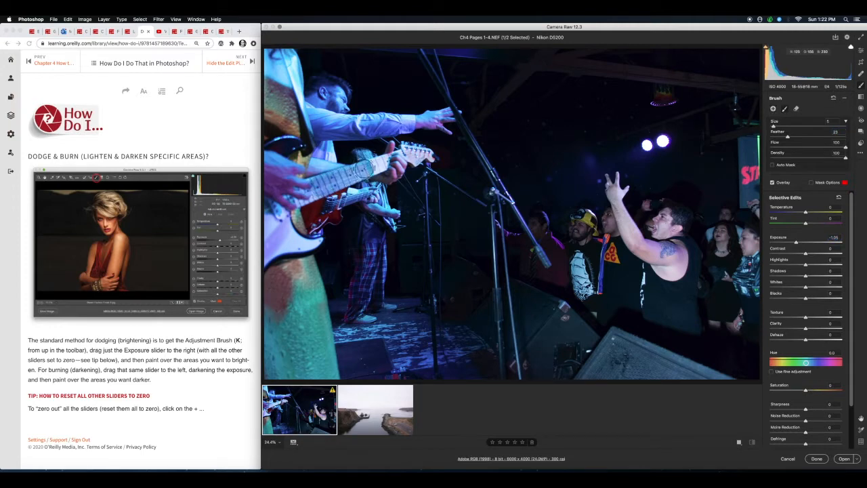
{"action": "key", "text": "bracketright"}
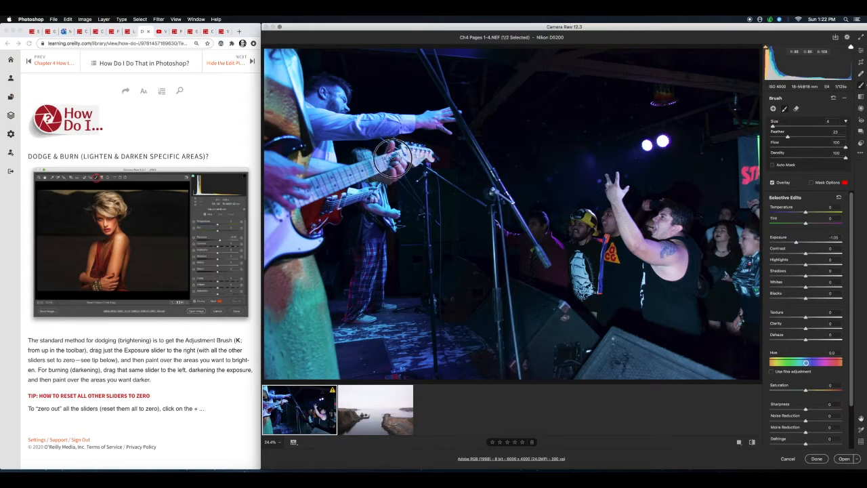
{"action": "mouse_move", "coordinate": [404, 155]}
{"action": "left_mouse_down"}
{"action": "mouse_move", "coordinate": [419, 155]}
{"action": "mouse_move", "coordinate": [404, 161]}
{"action": "left_mouse_up"}
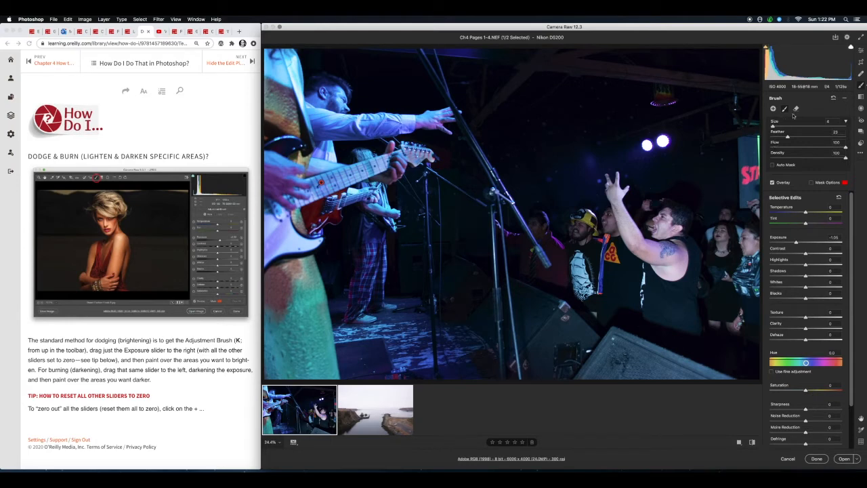
- Set the brush's Feather to 100, enlarge it to size 77, and lower its Flow to about 50
{"action": "left_click_drag", "start_coordinate": [789, 138], "coordinate": [854, 139]}
{"action": "key", "text": "]"}
{"action": "key", "text": "]"}
{"action": "key", "text": "]"}
{"action": "key", "text": "]"}
{"action": "key", "text": "]"}
{"action": "key", "text": "]"}
{"action": "key", "text": "]"}
{"action": "key", "text": "]"}
{"action": "key", "text": "]"}
{"action": "key", "text": "]"}
{"action": "key", "text": "]"}
{"action": "key", "text": "]"}
{"action": "mouse_move", "coordinate": [845, 148]}
{"action": "left_mouse_down"}
{"action": "mouse_move", "coordinate": [778, 149]}
{"action": "mouse_move", "coordinate": [807, 148]}
{"action": "left_mouse_up"}
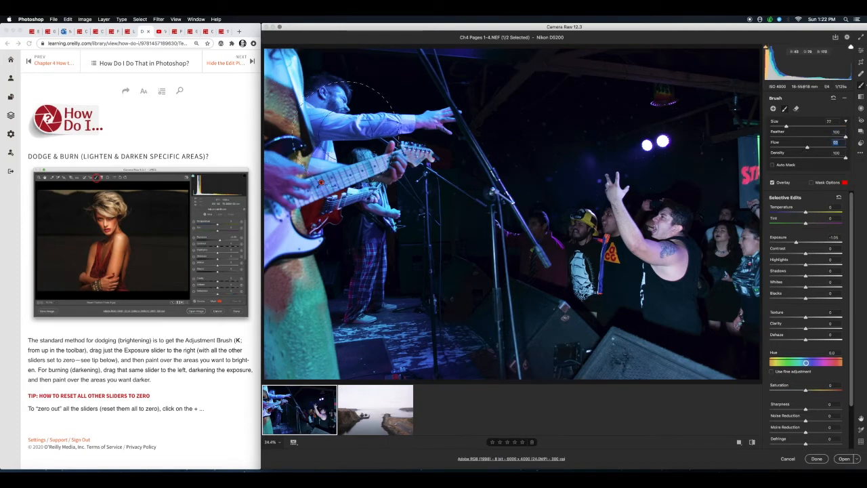
- Shrink the brush to size 10 and paint along the outstretched arm of the performer on stage
{"action": "key", "text": "bracketleft"}
{"action": "key", "text": "bracketleft"}
{"action": "key", "text": "bracketleft"}
{"action": "key", "text": "bracketleft"}
{"action": "key", "text": "bracketleft"}
{"action": "key", "text": "bracketleft"}
{"action": "key", "text": "bracketleft"}
{"action": "key", "text": "bracketleft"}
{"action": "key", "text": "bracketleft"}
{"action": "key", "text": "bracketleft"}
{"action": "key", "text": "bracketleft"}
{"action": "key", "text": "bracketleft"}
{"action": "key", "text": "bracketleft"}
{"action": "key", "text": "bracketleft"}
{"action": "key", "text": "bracketleft"}
{"action": "key", "text": "bracketleft"}
{"action": "key", "text": "bracketleft"}
{"action": "left_click_drag", "start_coordinate": [329, 124], "coordinate": [444, 123]}
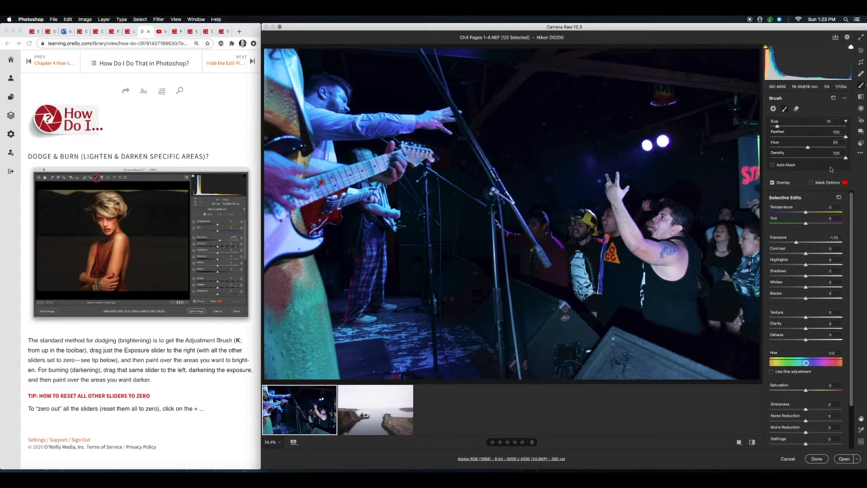
- Lower the brush's Density to 60 and Flow to 41, then paint down the raised arm of the man in the black tank top
{"action": "mouse_move", "coordinate": [846, 158]}
{"action": "left_mouse_down"}
{"action": "mouse_move", "coordinate": [787, 159]}
{"action": "mouse_move", "coordinate": [816, 161]}
{"action": "mouse_move", "coordinate": [800, 148]}
{"action": "left_mouse_up"}
{"action": "mouse_move", "coordinate": [617, 196]}
{"action": "left_mouse_down"}
{"action": "mouse_move", "coordinate": [630, 237]}
{"action": "mouse_move", "coordinate": [616, 198]}
{"action": "mouse_move", "coordinate": [643, 247]}
{"action": "mouse_move", "coordinate": [617, 186]}
{"action": "mouse_move", "coordinate": [636, 237]}
{"action": "mouse_move", "coordinate": [674, 256]}
{"action": "mouse_move", "coordinate": [667, 261]}
{"action": "mouse_move", "coordinate": [678, 252]}
{"action": "left_mouse_up"}
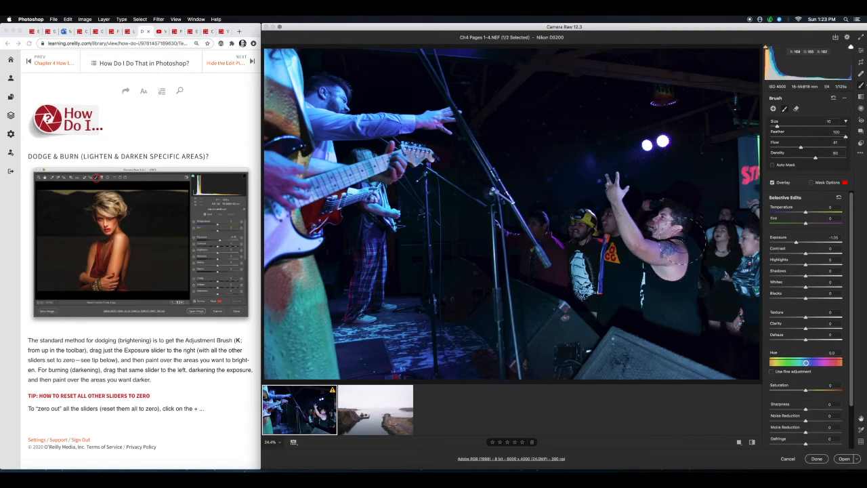
- Restore the brush's Flow and Density to 100 and set the adjustment's Exposure to -0.15
{"action": "left_click_drag", "start_coordinate": [800, 148], "coordinate": [852, 160]}
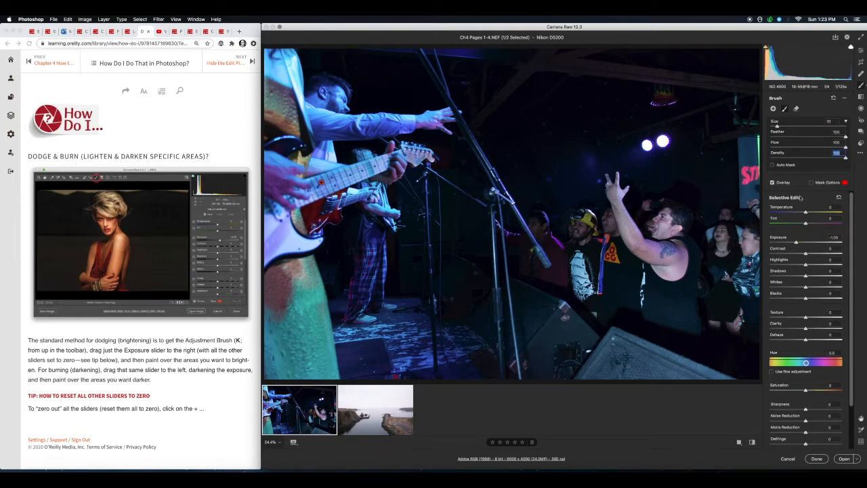
{"action": "mouse_move", "coordinate": [797, 245]}
{"action": "left_mouse_down"}
{"action": "mouse_move", "coordinate": [823, 248]}
{"action": "mouse_move", "coordinate": [805, 249]}
{"action": "left_mouse_up"}
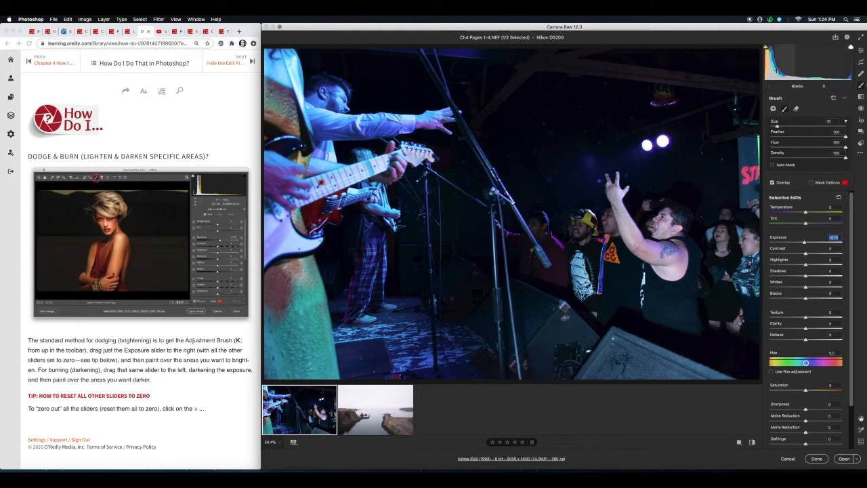
- Create a new brush adjustment with Exposure +1.35, size 7 and Feather 47, and paint over the face of the man in the yellow cap
{"action": "left_click", "coordinate": [773, 110]}
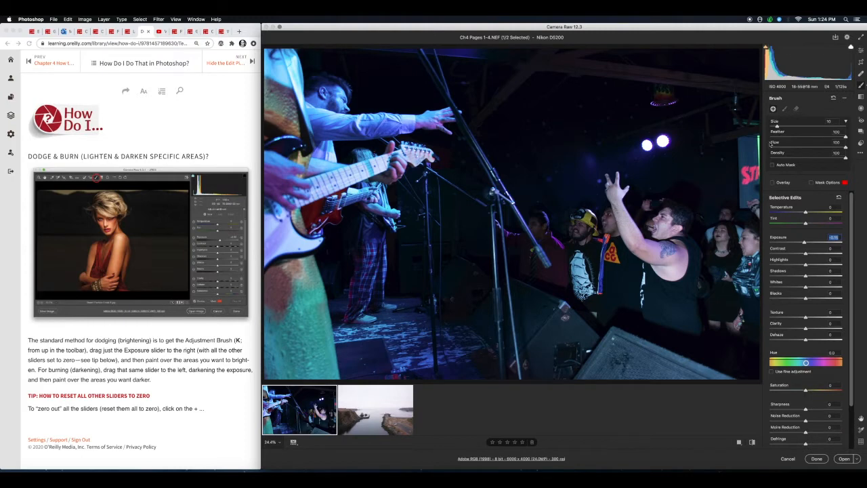
{"action": "key", "text": "v"}
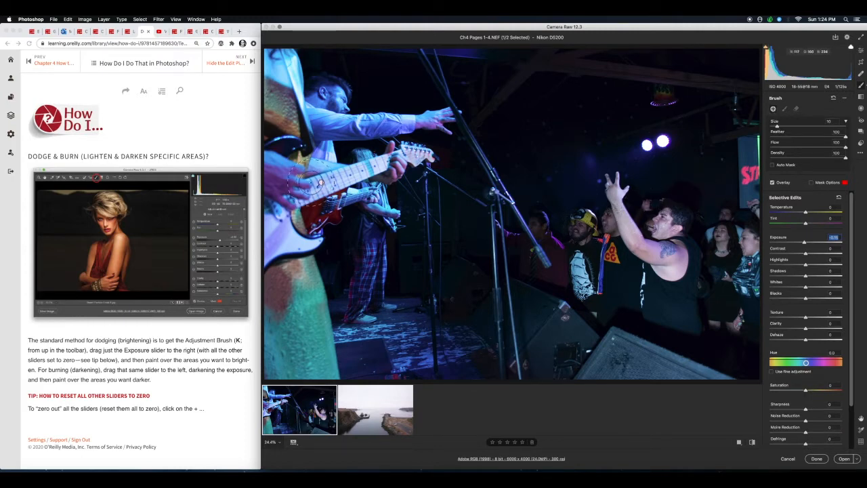
{"action": "mouse_move", "coordinate": [322, 184]}
{"action": "left_click_drag", "start_coordinate": [804, 245], "coordinate": [818, 244]}
{"action": "key", "text": "bracketleft"}
{"action": "left_click_drag", "start_coordinate": [577, 229], "coordinate": [586, 227]}
{"action": "left_click_drag", "start_coordinate": [845, 138], "coordinate": [804, 138]}
{"action": "mouse_move", "coordinate": [591, 201]}
{"action": "left_mouse_down"}
{"action": "mouse_move", "coordinate": [596, 221]}
{"action": "mouse_move", "coordinate": [576, 240]}
{"action": "mouse_move", "coordinate": [587, 216]}
{"action": "mouse_move", "coordinate": [583, 234]}
{"action": "left_mouse_up"}
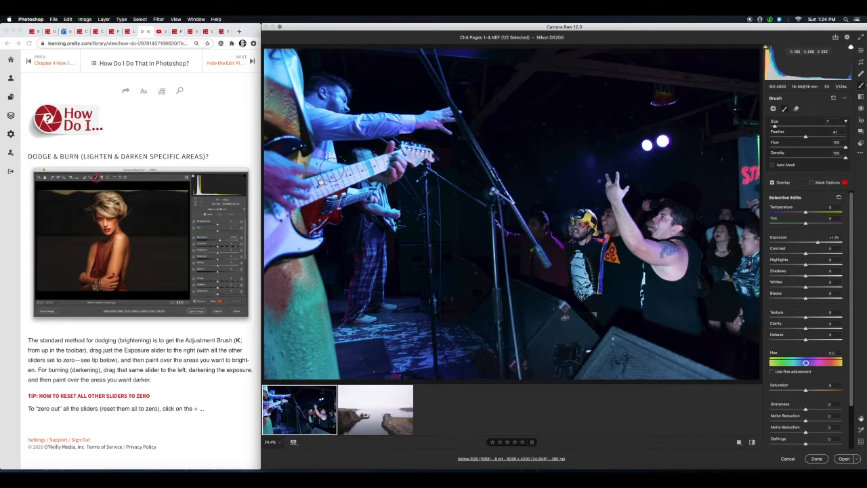
- Create another brush adjustment over the face of the woman in the crowd and raise its Exposure to about +1.1
{"action": "left_click", "coordinate": [322, 183]}
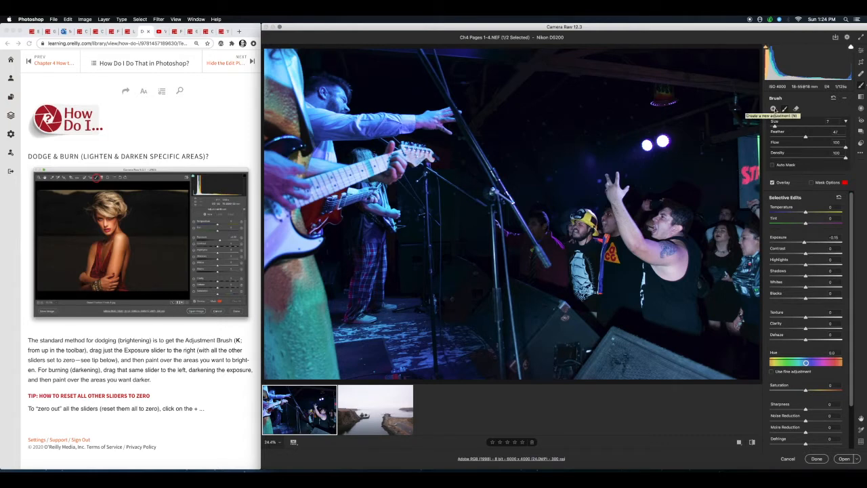
{"action": "left_click", "coordinate": [774, 109]}
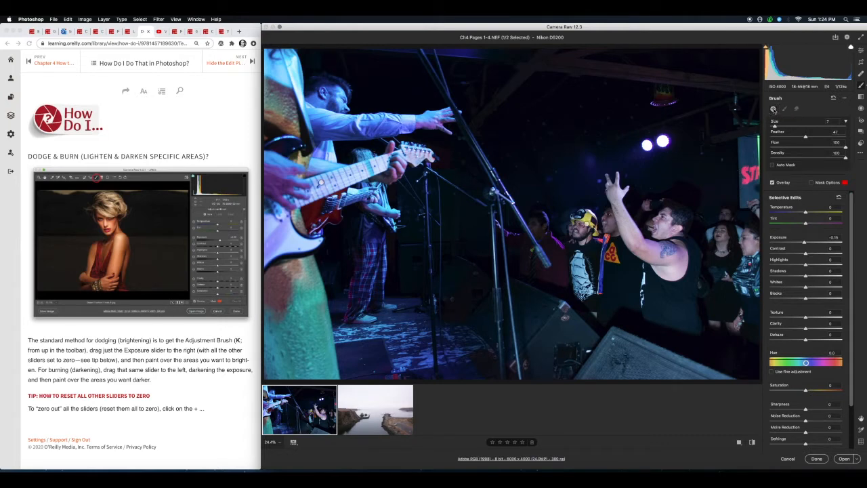
{"action": "left_click", "coordinate": [722, 239]}
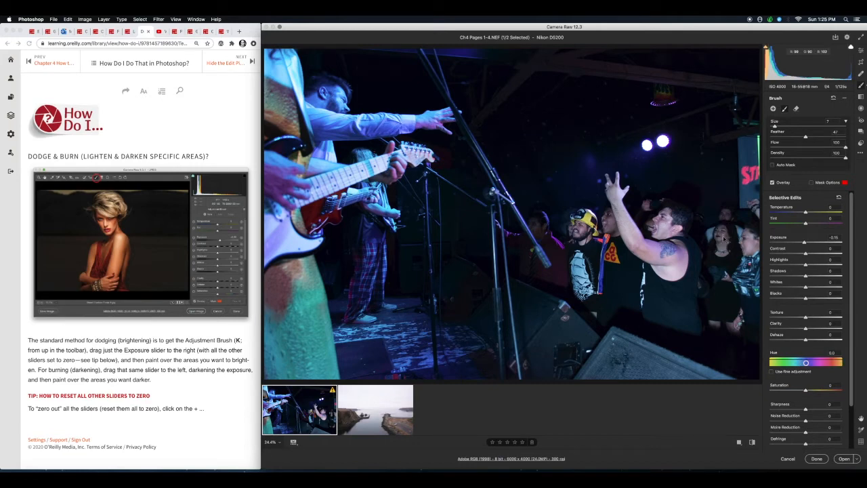
{"action": "left_click", "coordinate": [725, 234]}
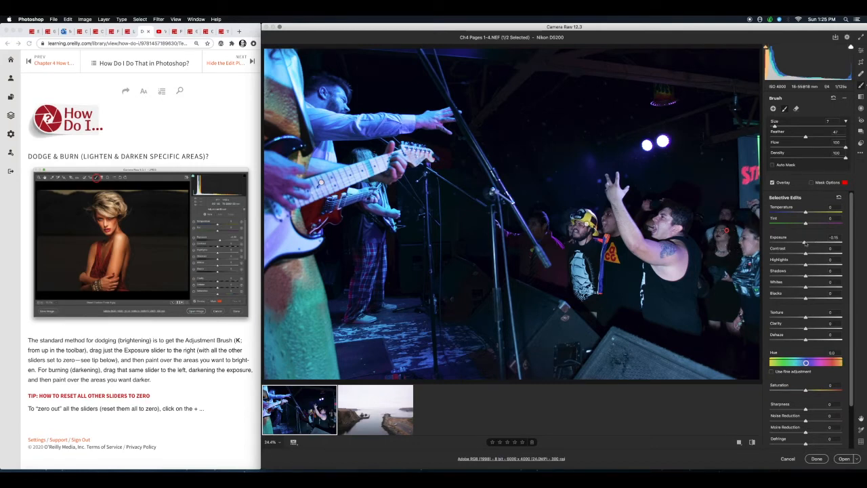
{"action": "left_click_drag", "start_coordinate": [804, 242], "coordinate": [815, 241]}
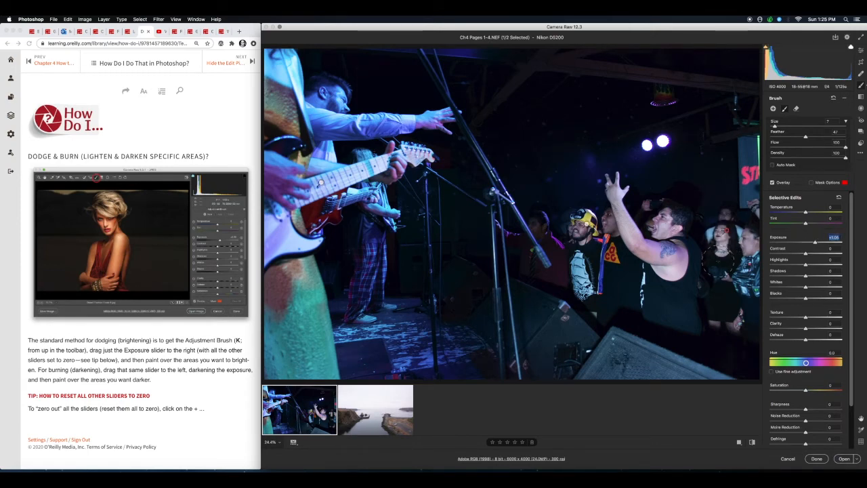
- Select the brush adjustment on the face of the man in the yellow cap and raise its Exposure to +1.60
{"action": "left_click", "coordinate": [584, 224]}
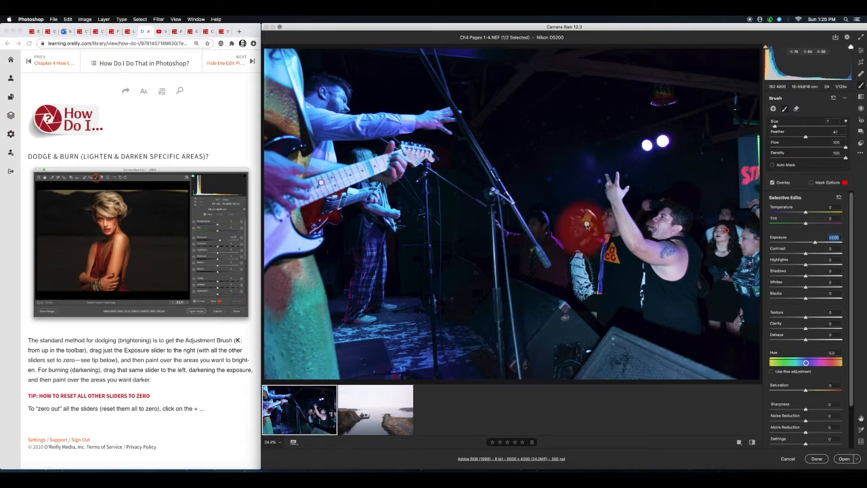
{"action": "left_click", "coordinate": [818, 242]}
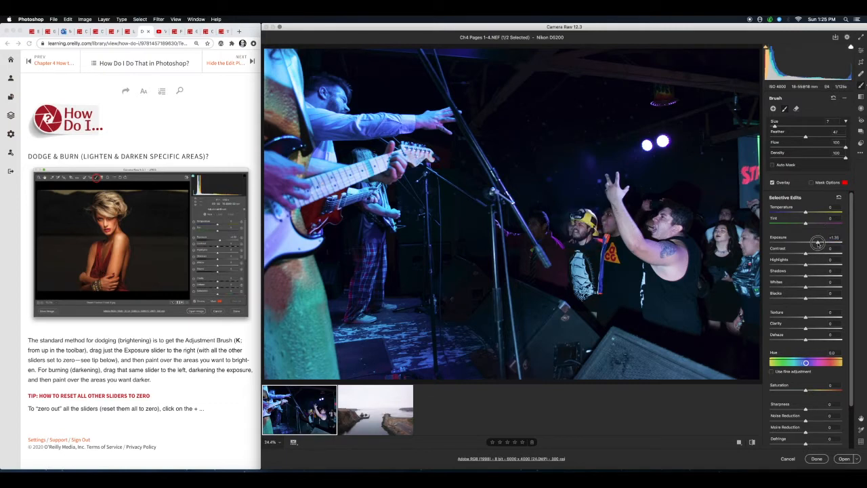
{"action": "mouse_move", "coordinate": [818, 243]}
{"action": "left_mouse_down"}
{"action": "mouse_move", "coordinate": [804, 242]}
{"action": "mouse_move", "coordinate": [819, 242]}
{"action": "left_mouse_up"}
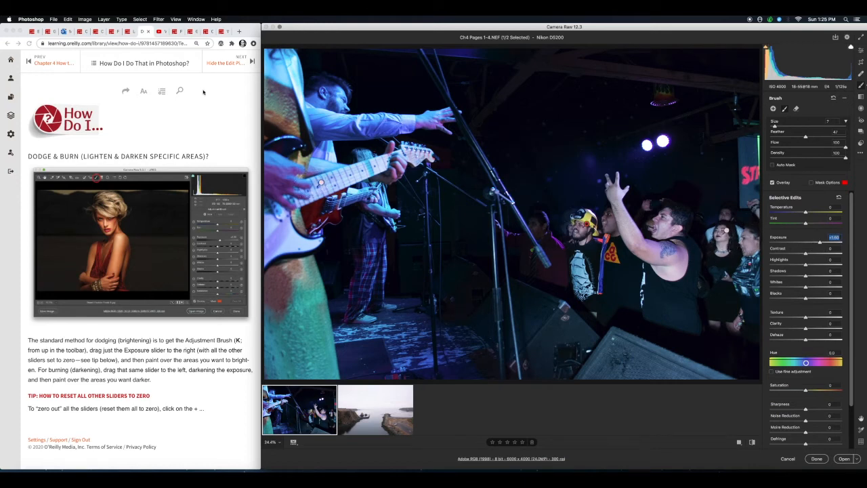
- Go to the book's topic on hiding the edit pins, and toggle the pins' visibility off and on over the concert photo
{"action": "left_click", "coordinate": [250, 62]}
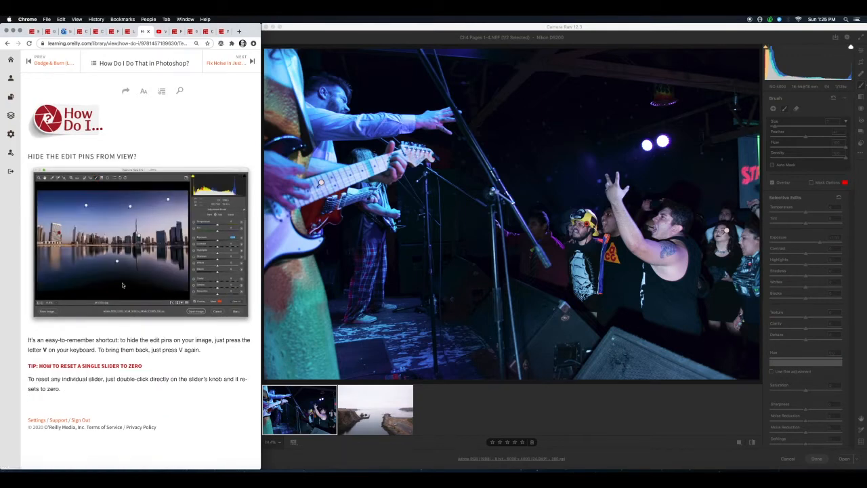
{"action": "left_click", "coordinate": [811, 107]}
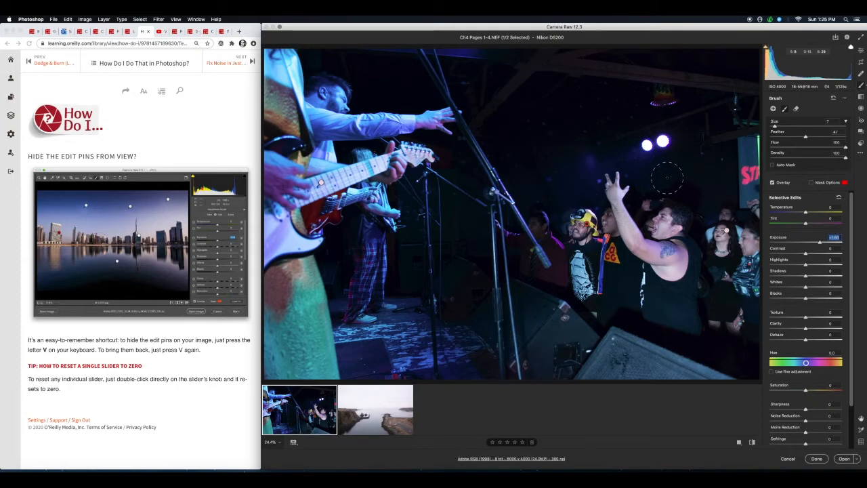
{"action": "key", "text": "v"}
{"action": "key", "text": "v"}
{"action": "key", "text": "v"}
{"action": "key", "text": "v"}
{"action": "left_click", "coordinate": [34, 384]}
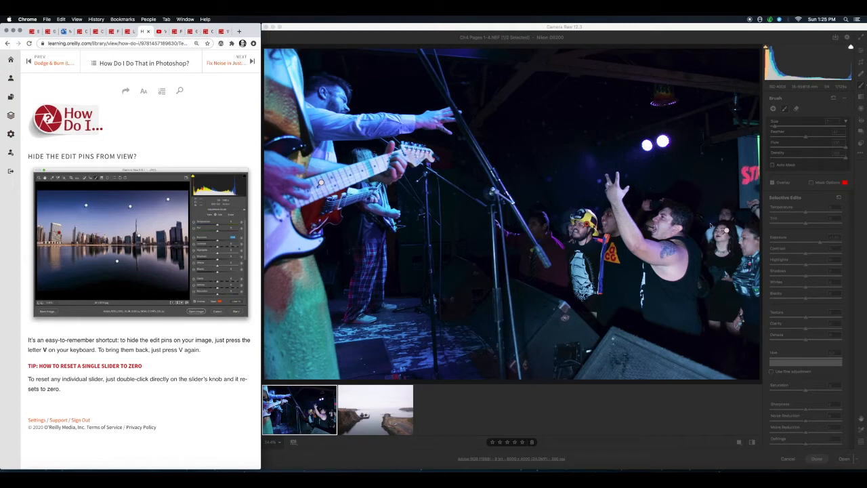
- Select the brush adjustment on the woman's face in the crowd, reset its Exposure to zero and set it to +1.00
{"action": "left_click", "coordinate": [730, 233]}
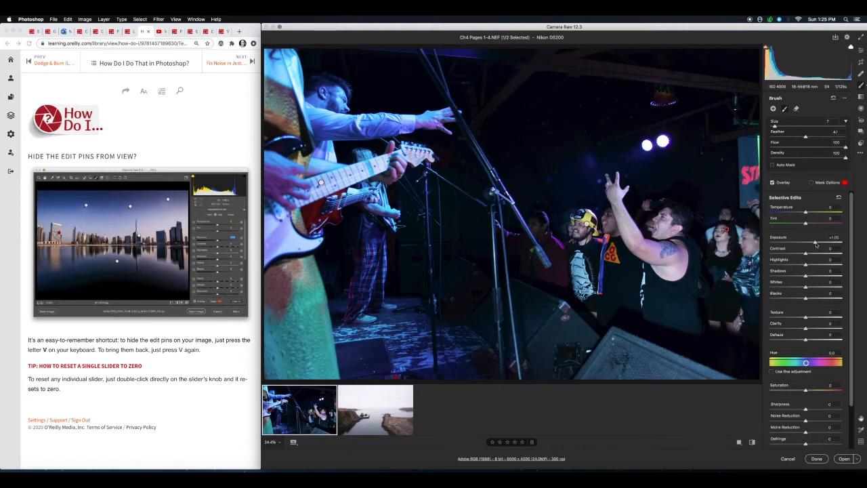
{"action": "double_click", "coordinate": [814, 243]}
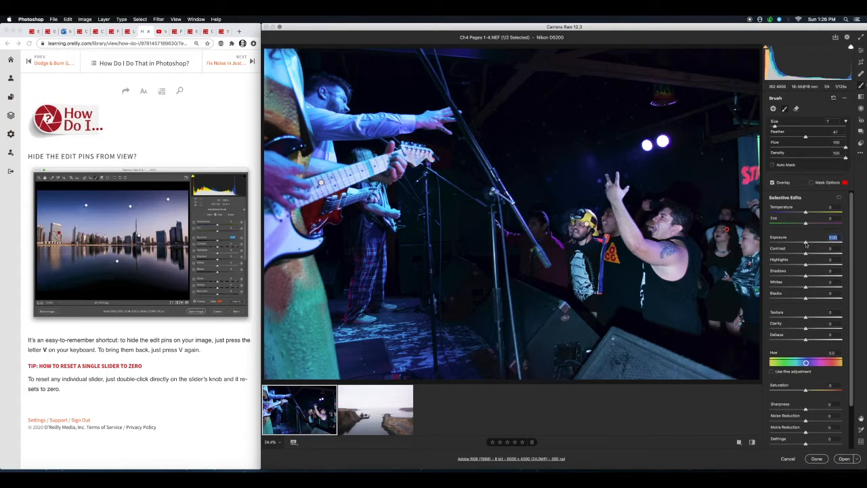
{"action": "type", "text": "1"}
{"action": "key", "text": "Return"}
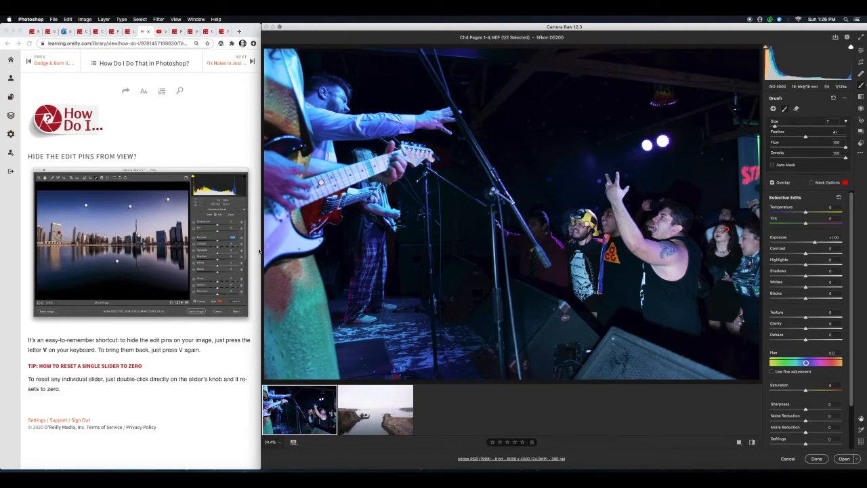
- Open the book's topic on fixing noise in just one area, and examine the crowd around the man in the yellow cap up close
{"action": "left_click", "coordinate": [190, 113]}
{"action": "left_click", "coordinate": [252, 61]}
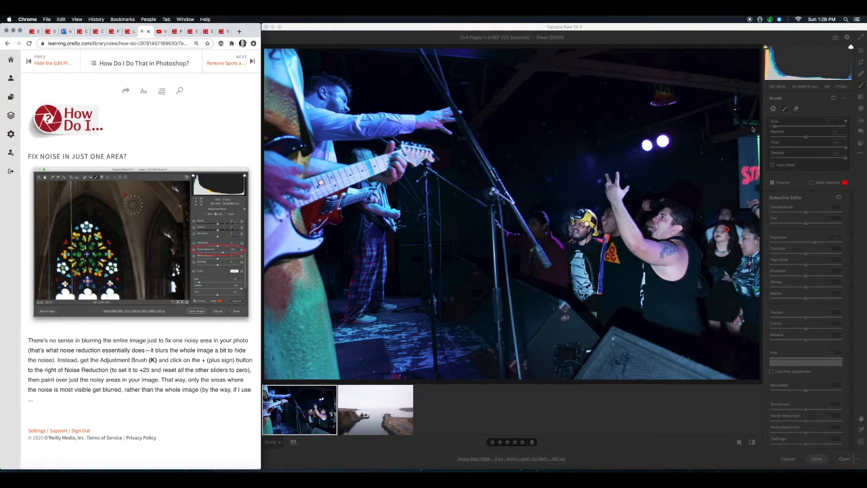
{"action": "left_click", "coordinate": [820, 110]}
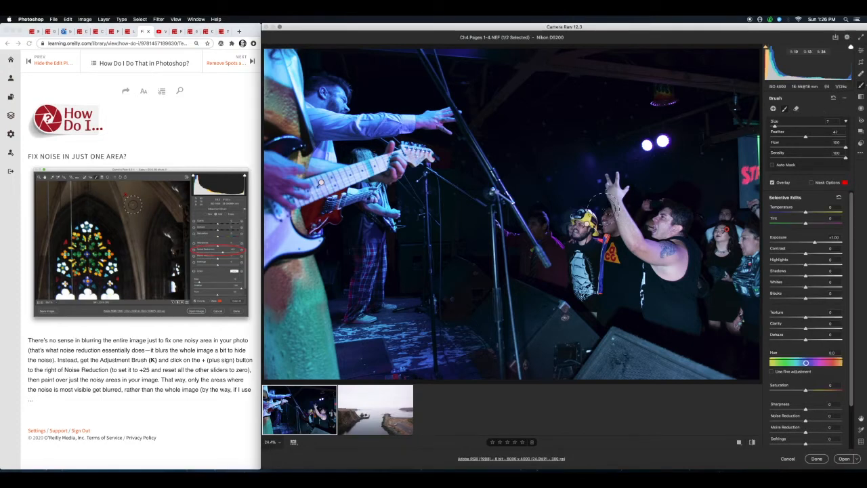
{"action": "key", "text": "super+equal"}
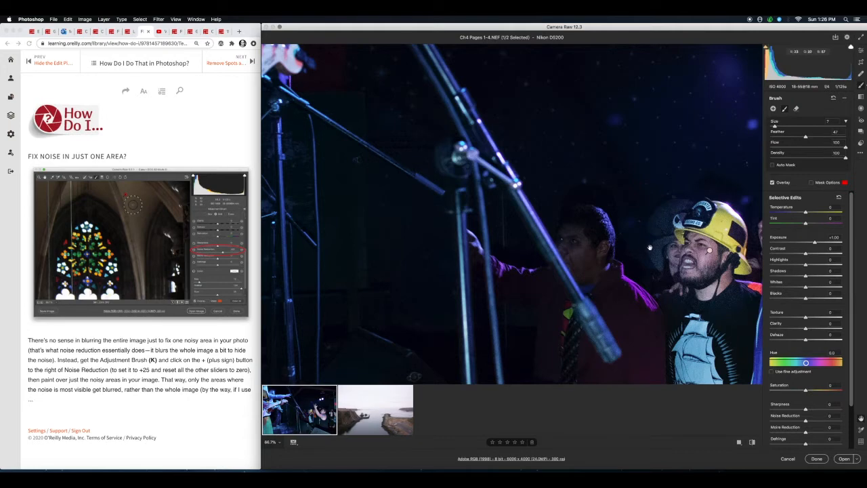
{"action": "left_click_drag", "start_coordinate": [649, 248], "coordinate": [482, 194]}
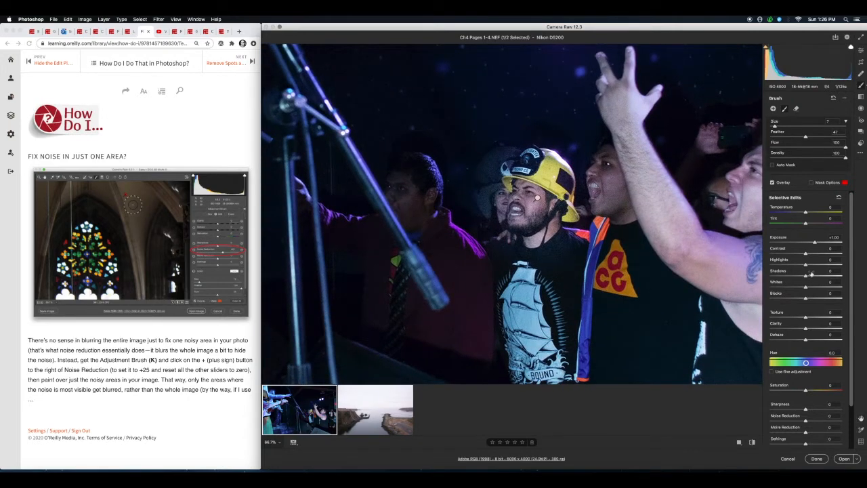
- Try different Noise Reduction amounts on the yellow-capped man's face adjustment, and reset the value to 0
{"action": "mouse_move", "coordinate": [549, 197]}
{"action": "left_mouse_down"}
{"action": "mouse_move", "coordinate": [535, 190]}
{"action": "mouse_move", "coordinate": [528, 207]}
{"action": "mouse_move", "coordinate": [542, 198]}
{"action": "left_mouse_up"}
{"action": "left_click_drag", "start_coordinate": [805, 421], "coordinate": [847, 421]}
{"action": "mouse_move", "coordinate": [840, 422]}
{"action": "left_mouse_down"}
{"action": "mouse_move", "coordinate": [804, 421]}
{"action": "mouse_move", "coordinate": [827, 423]}
{"action": "left_mouse_up"}
{"action": "double_click", "coordinate": [827, 423]}
- Create a new brush adjustment on the shadowed man's face beside the microphone stand, with Exposure 0 and Noise Reduction +31
{"action": "left_click", "coordinate": [773, 110]}
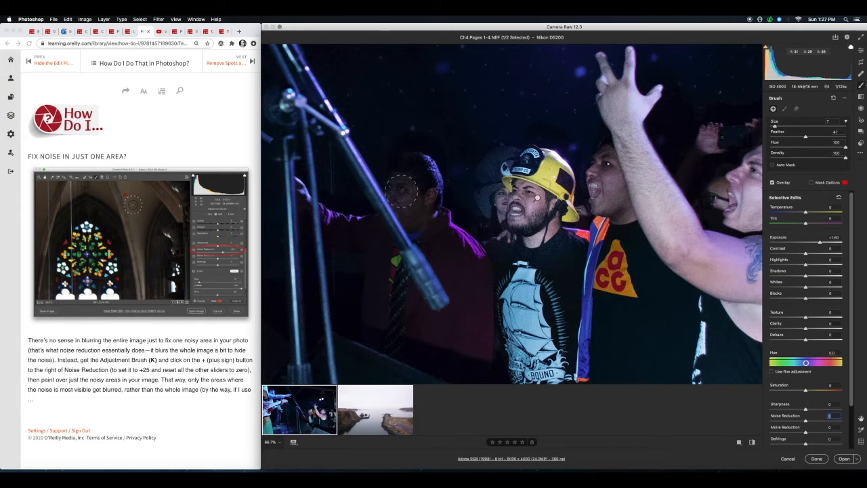
{"action": "mouse_move", "coordinate": [401, 189]}
{"action": "left_mouse_down"}
{"action": "mouse_move", "coordinate": [413, 213]}
{"action": "mouse_move", "coordinate": [401, 184]}
{"action": "mouse_move", "coordinate": [414, 180]}
{"action": "mouse_move", "coordinate": [410, 212]}
{"action": "mouse_move", "coordinate": [397, 185]}
{"action": "mouse_move", "coordinate": [422, 191]}
{"action": "mouse_move", "coordinate": [407, 207]}
{"action": "mouse_move", "coordinate": [407, 178]}
{"action": "left_mouse_up"}
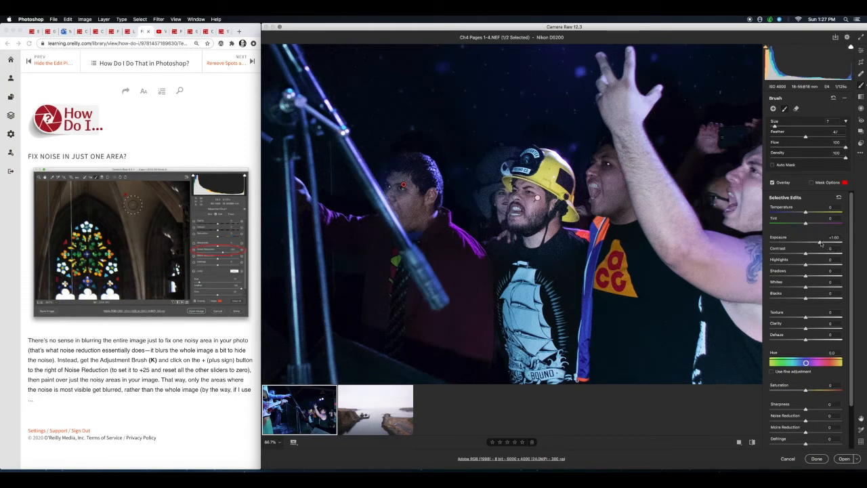
{"action": "double_click", "coordinate": [820, 243]}
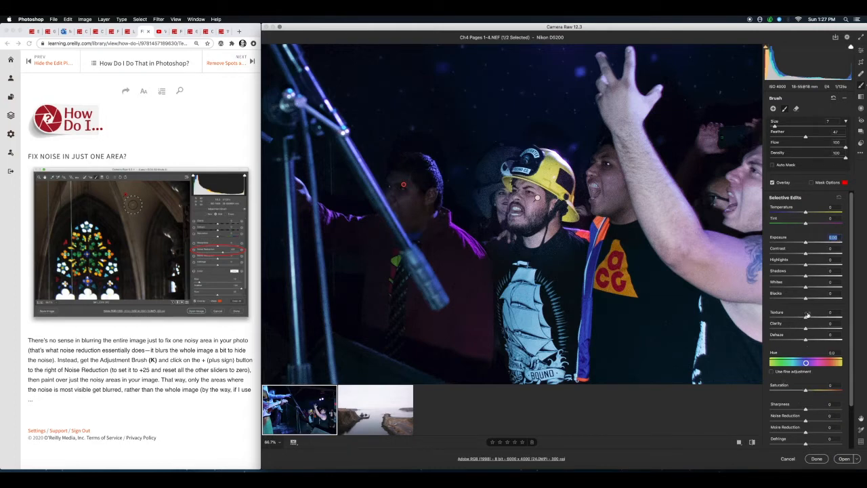
{"action": "left_click_drag", "start_coordinate": [805, 423], "coordinate": [855, 416]}
{"action": "left_click_drag", "start_coordinate": [840, 421], "coordinate": [820, 431]}
- Open the book's topic on removing spots and specks, and bring the whole concert photo back into view
{"action": "left_click", "coordinate": [251, 62]}
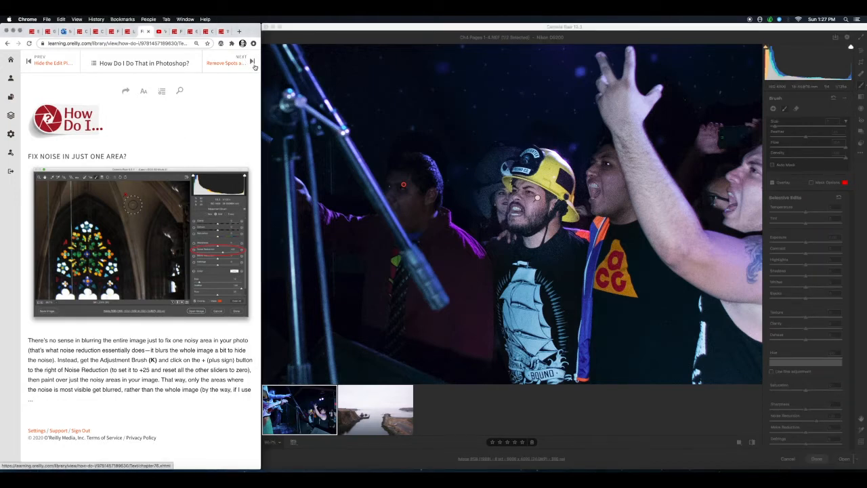
{"action": "left_click", "coordinate": [252, 63]}
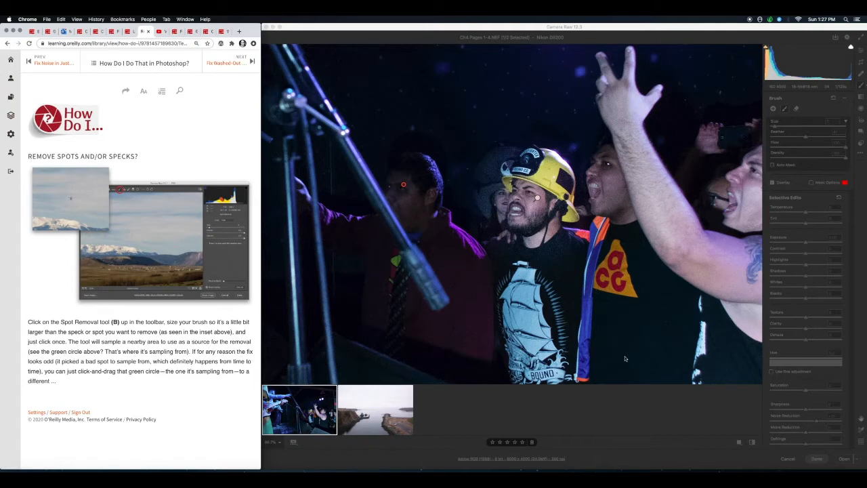
{"action": "left_click", "coordinate": [635, 403]}
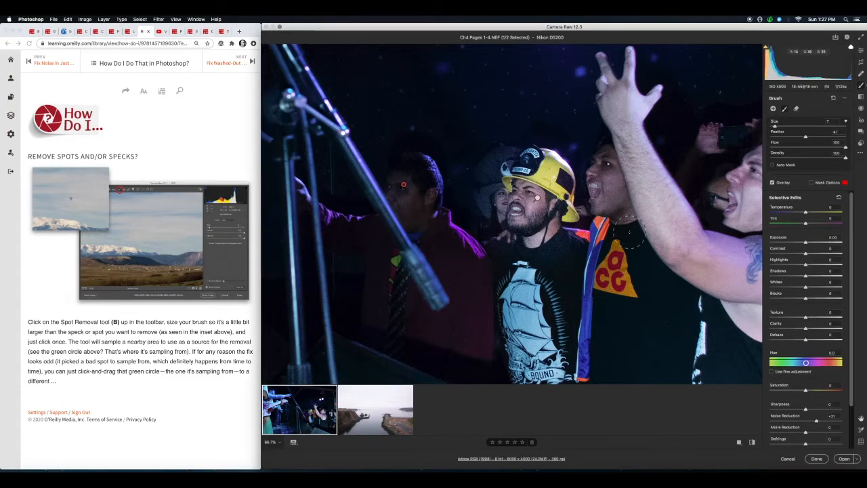
{"action": "key", "text": "super+minus"}
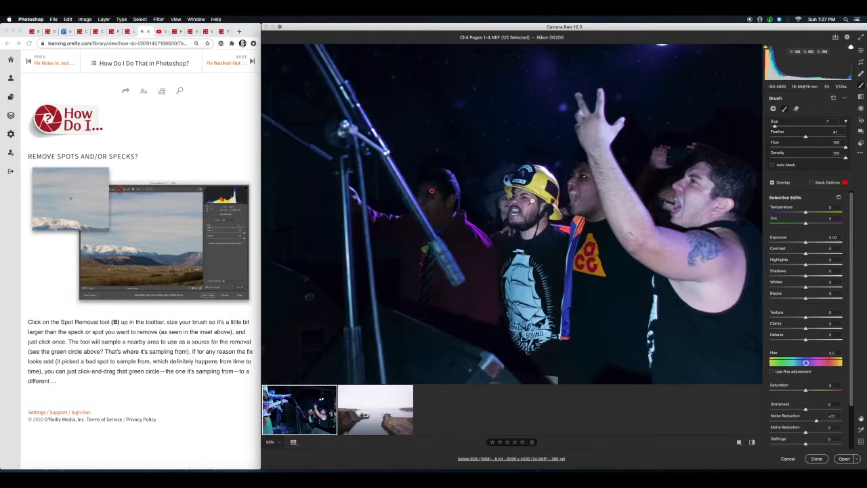
{"action": "key", "text": "super+minus"}
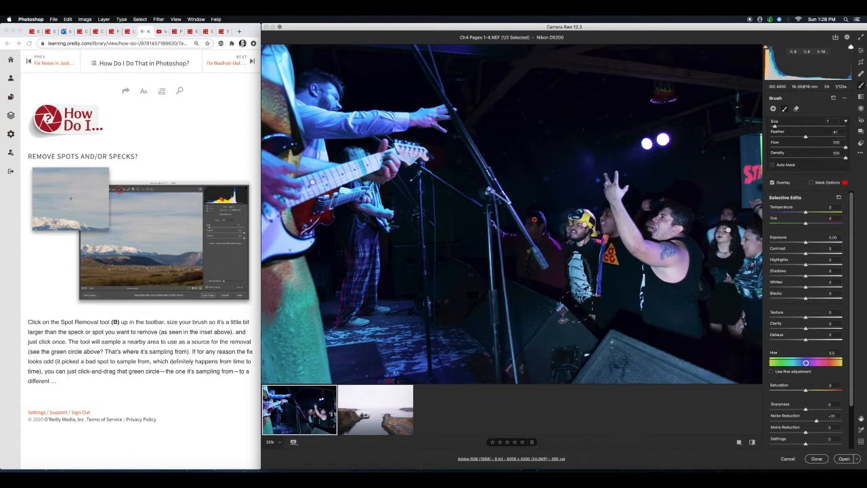
{"action": "key", "text": "shift"}
{"action": "left_click", "coordinate": [219, 120]}
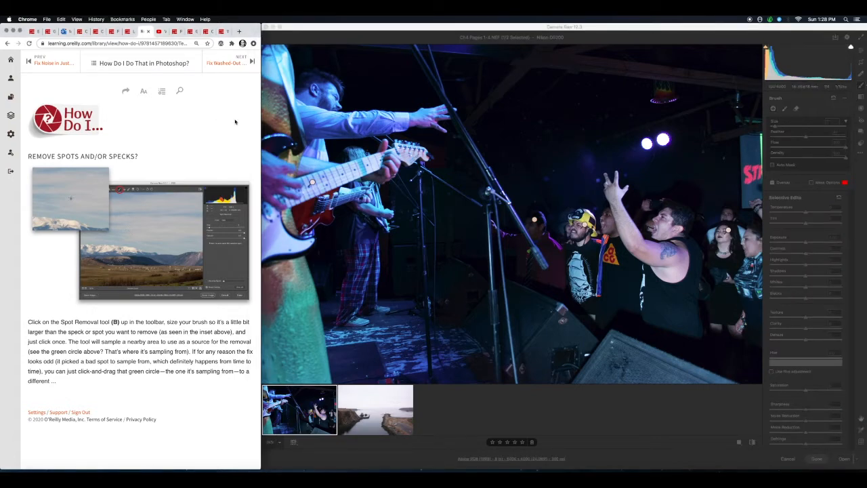
- Switch to the coastal inlet photo and lower its overall Exposure to -2.40 to make dust spots easier to see
{"action": "left_click", "coordinate": [372, 411]}
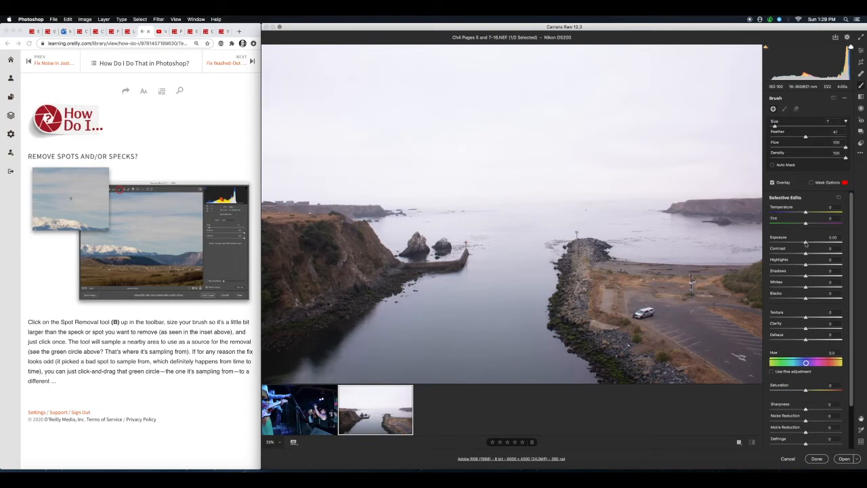
{"action": "left_click_drag", "start_coordinate": [806, 243], "coordinate": [779, 250]}
{"action": "double_click", "coordinate": [776, 242]}
{"action": "left_click", "coordinate": [861, 51]}
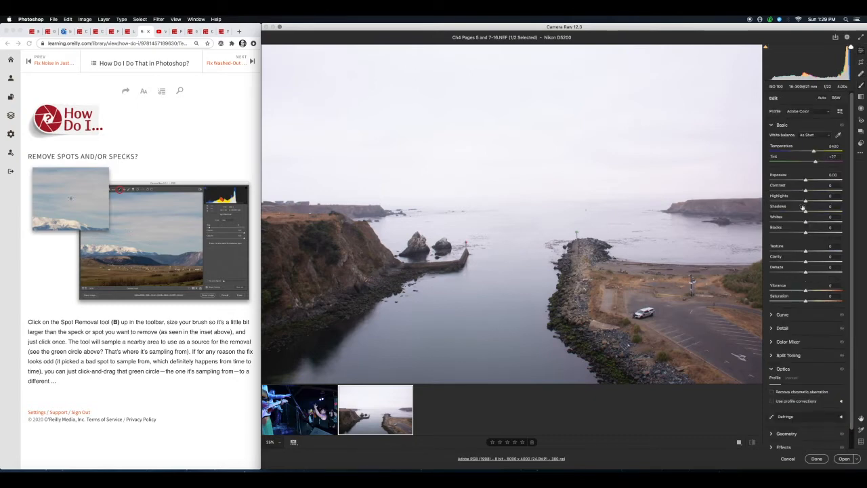
{"action": "left_click_drag", "start_coordinate": [805, 180], "coordinate": [788, 180]}
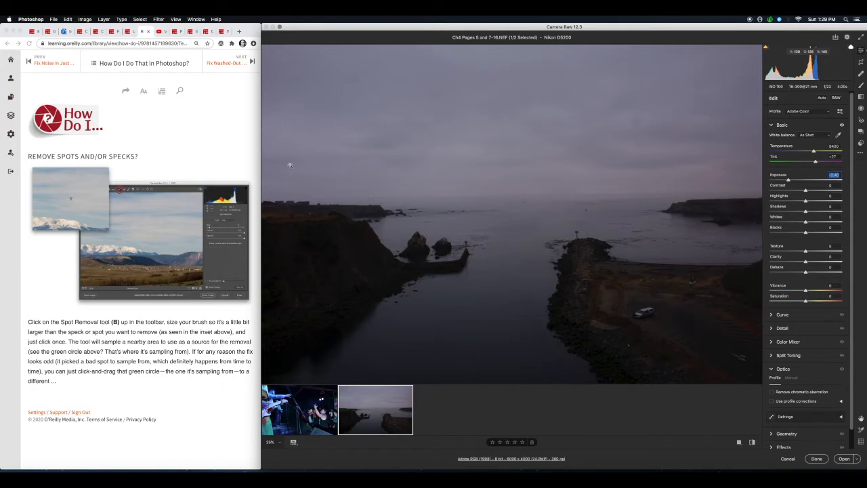
- Heal the dust spot in the sky above the shoreline houses, using Visualize Spots with a raised threshold to locate it
{"action": "key", "text": "super+equal"}
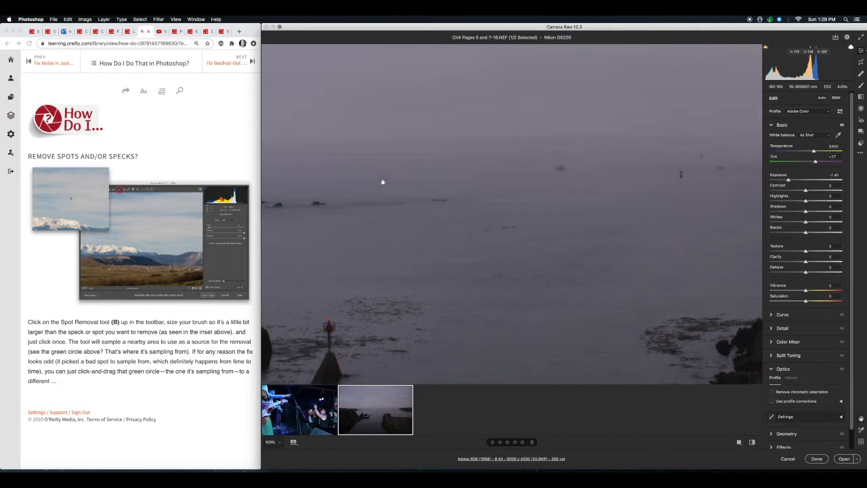
{"action": "left_click_drag", "start_coordinate": [351, 174], "coordinate": [858, 188]}
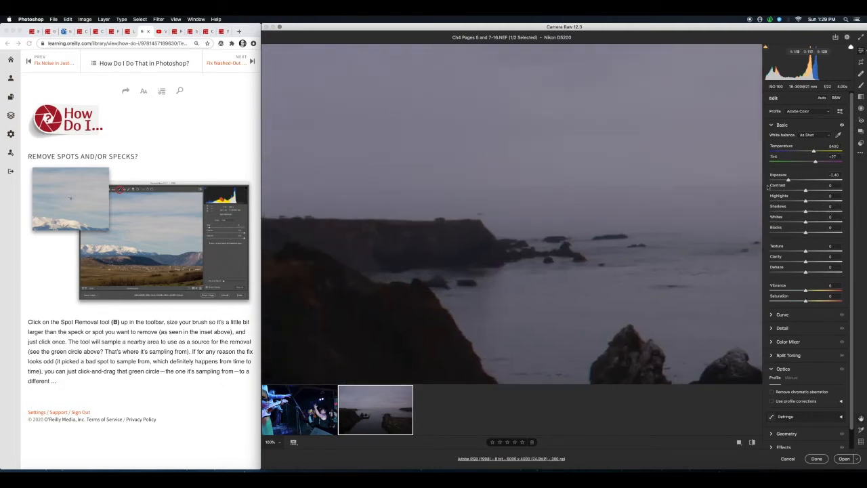
{"action": "left_click_drag", "start_coordinate": [458, 170], "coordinate": [708, 312]}
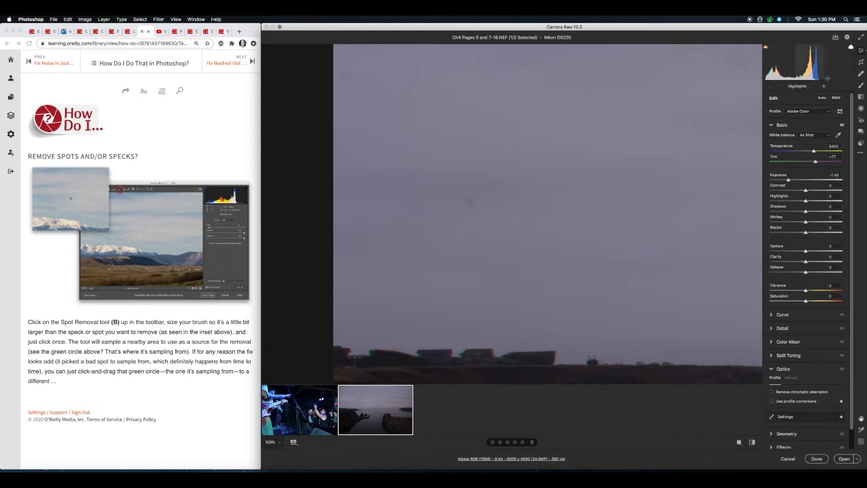
{"action": "left_click", "coordinate": [860, 74]}
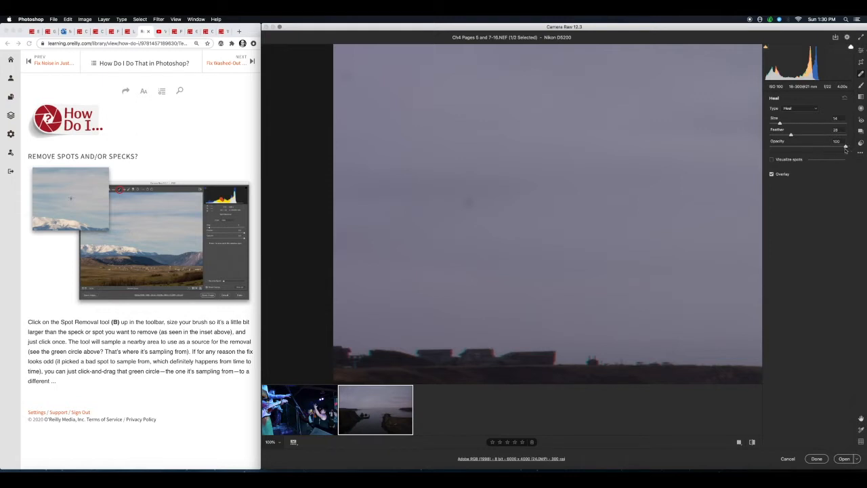
{"action": "left_click", "coordinate": [771, 160]}
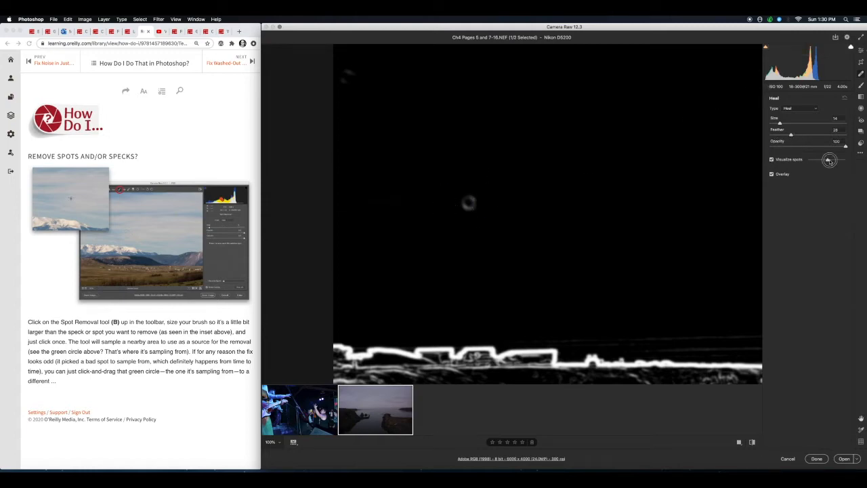
{"action": "mouse_move", "coordinate": [827, 159]}
{"action": "left_mouse_down"}
{"action": "mouse_move", "coordinate": [852, 155]}
{"action": "mouse_move", "coordinate": [800, 160]}
{"action": "mouse_move", "coordinate": [845, 160]}
{"action": "mouse_move", "coordinate": [834, 160]}
{"action": "left_mouse_up"}
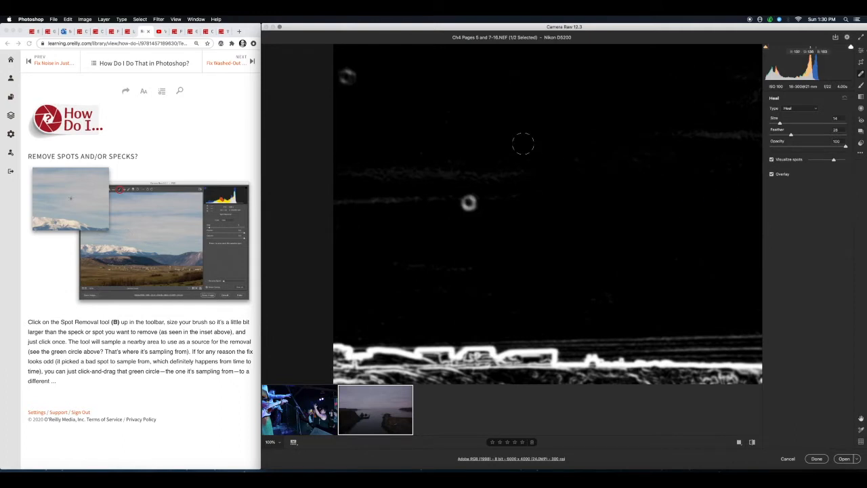
{"action": "left_click", "coordinate": [468, 202]}
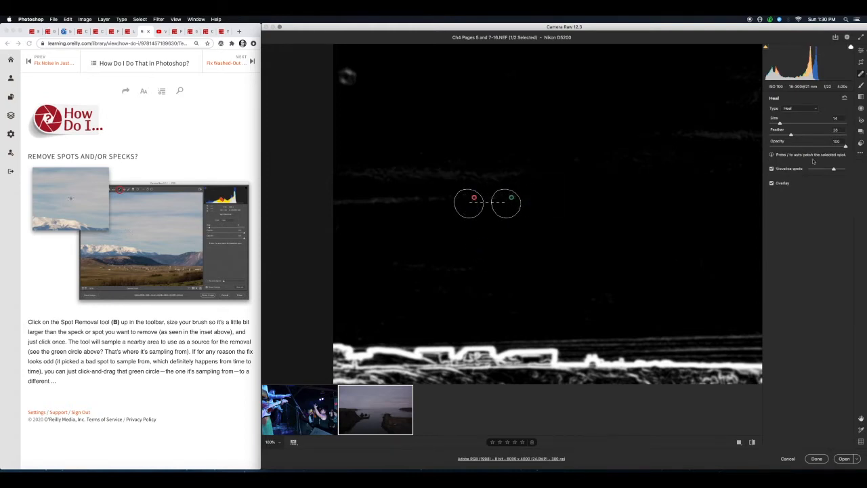
- Turn off Visualize Spots, move the healing source slightly farther from the dust spot, and reposition the healed area over the spot
{"action": "left_click", "coordinate": [772, 169]}
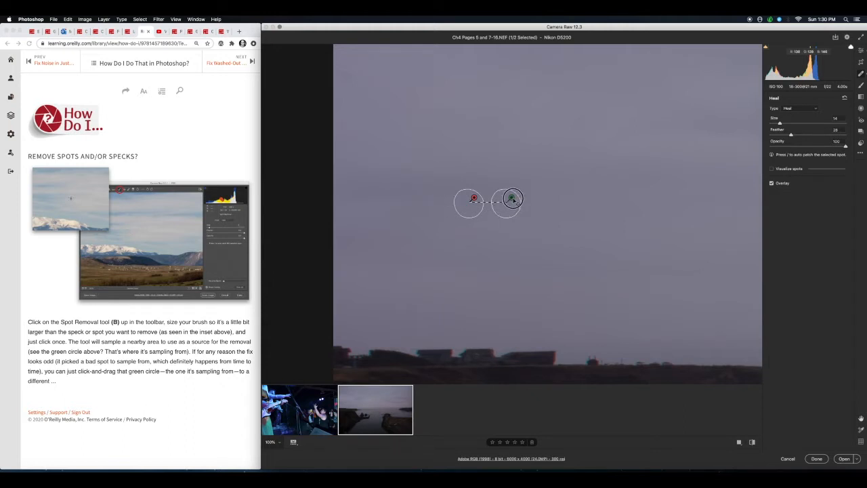
{"action": "mouse_move", "coordinate": [514, 206]}
{"action": "left_mouse_down"}
{"action": "mouse_move", "coordinate": [507, 249]}
{"action": "mouse_move", "coordinate": [525, 196]}
{"action": "left_mouse_up"}
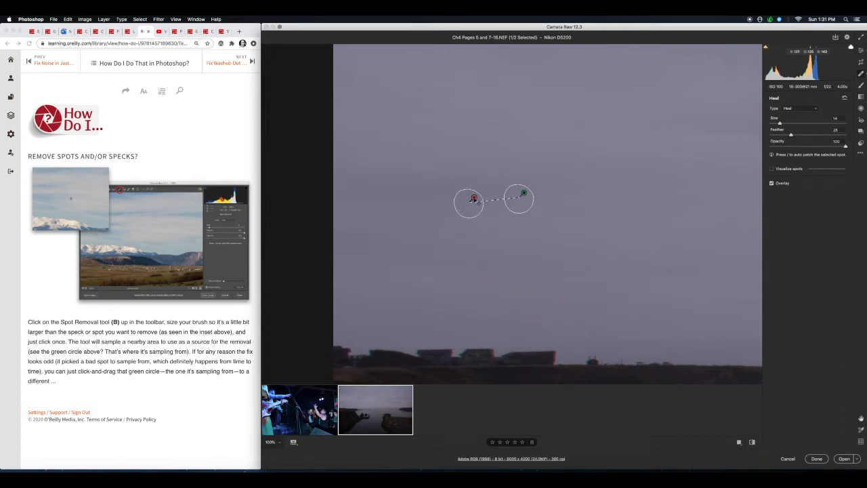
{"action": "left_click_drag", "start_coordinate": [480, 201], "coordinate": [503, 231]}
{"action": "left_click_drag", "start_coordinate": [493, 224], "coordinate": [475, 199]}
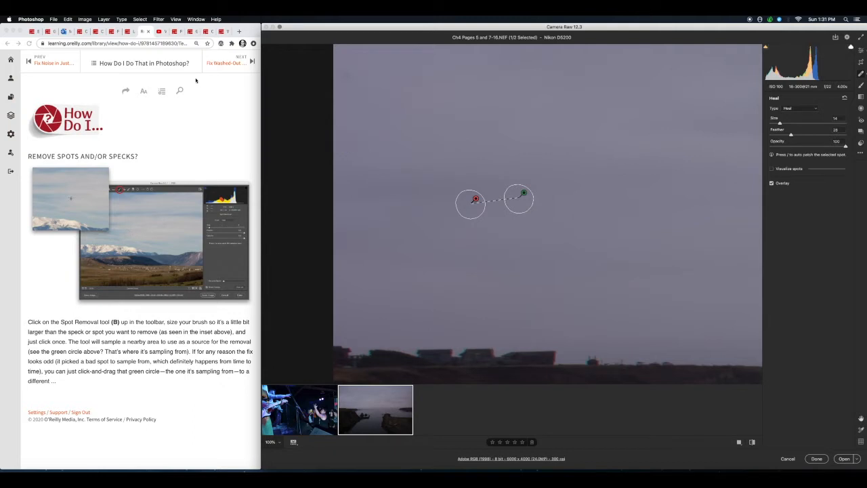
- Open the book's topic on fixing washed-out skies and return to the inlet photo in Camera Raw
{"action": "left_click", "coordinate": [251, 62]}
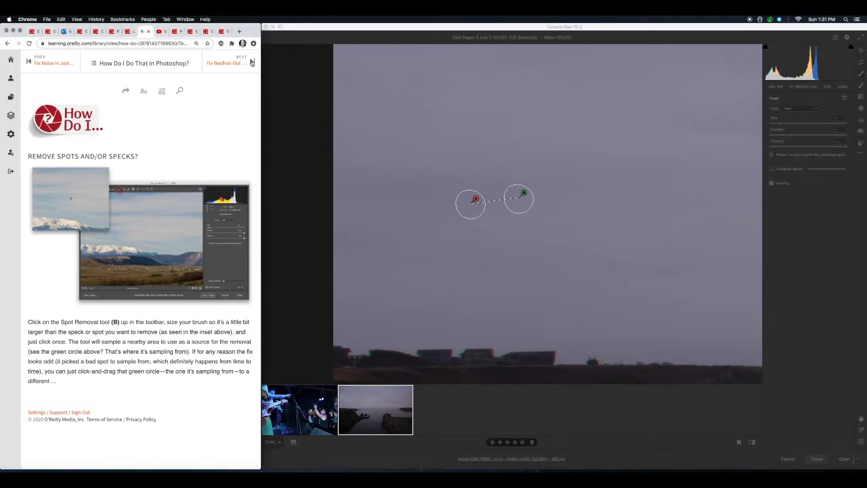
{"action": "left_click", "coordinate": [252, 62]}
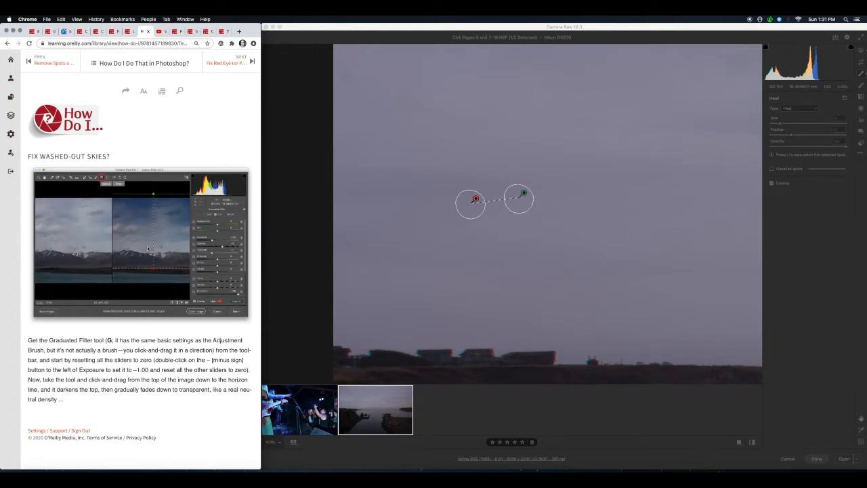
{"action": "left_click", "coordinate": [691, 249]}
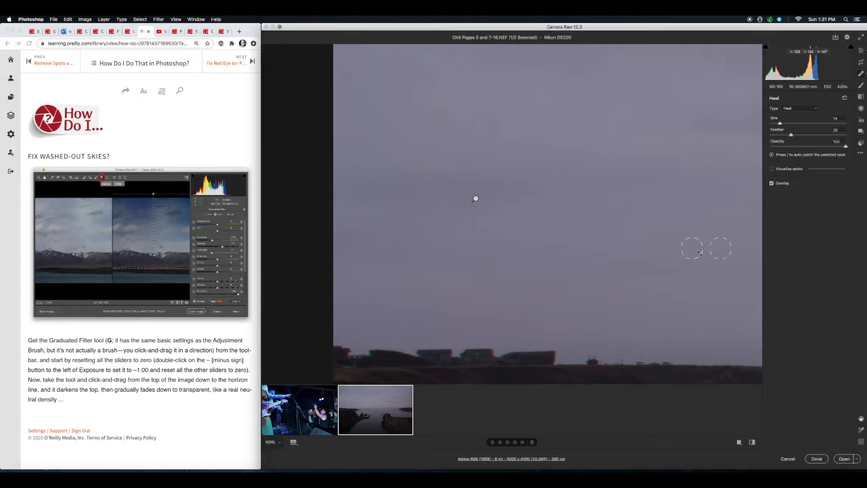
- Reset the inlet photo's overall Exposure to 0
{"action": "key", "text": "super+minus"}
{"action": "key", "text": "super+minus"}
{"action": "key", "text": "super+minus"}
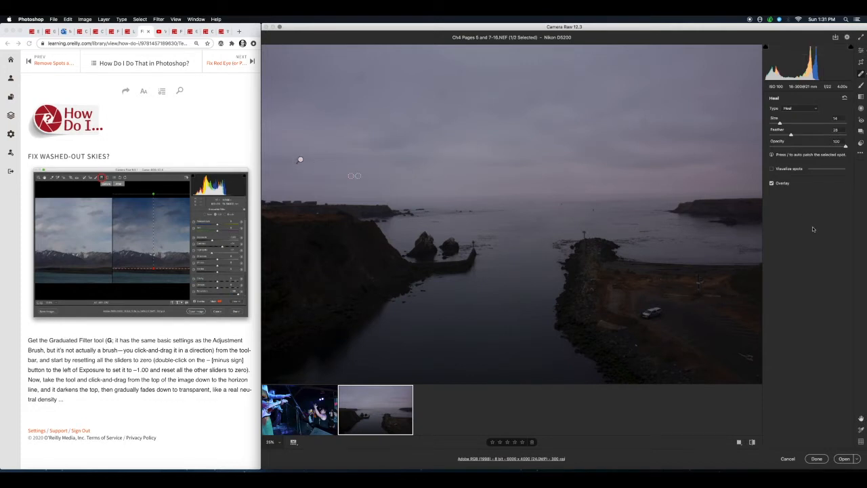
{"action": "left_click", "coordinate": [861, 51]}
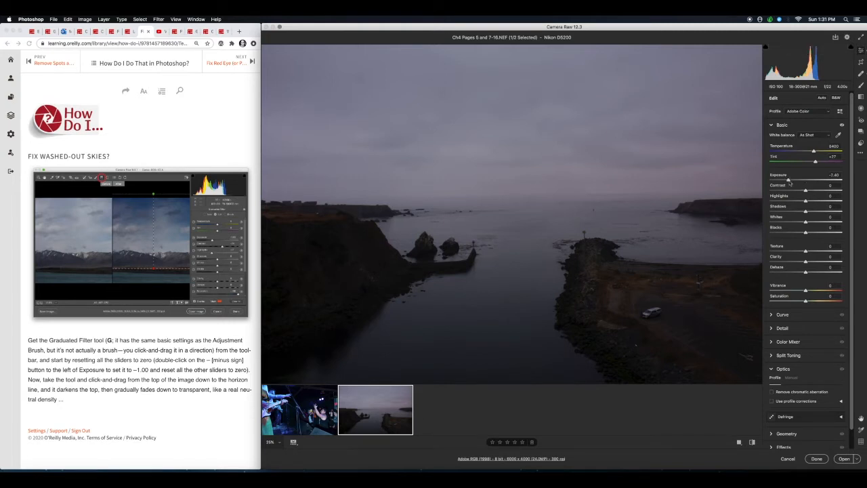
{"action": "double_click", "coordinate": [788, 180]}
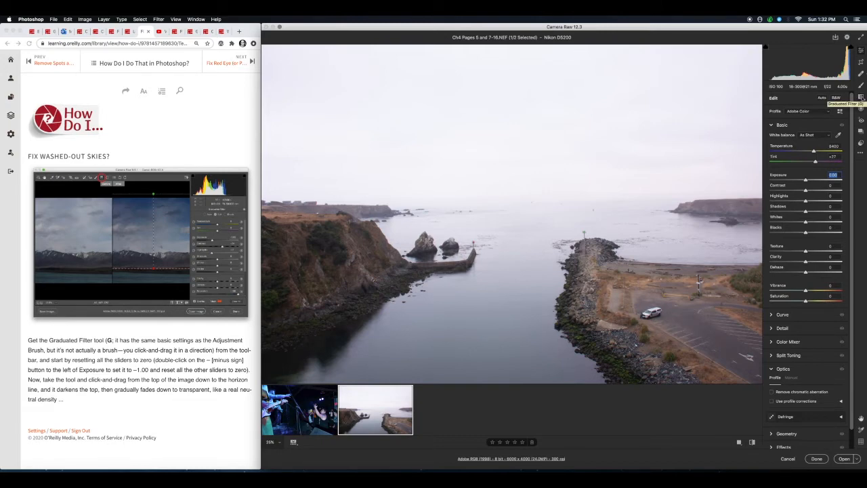
- Add a graduated filter with Exposure -2.55, running straight down from the top of the sky to the photo's lower edge
{"action": "left_click", "coordinate": [861, 98]}
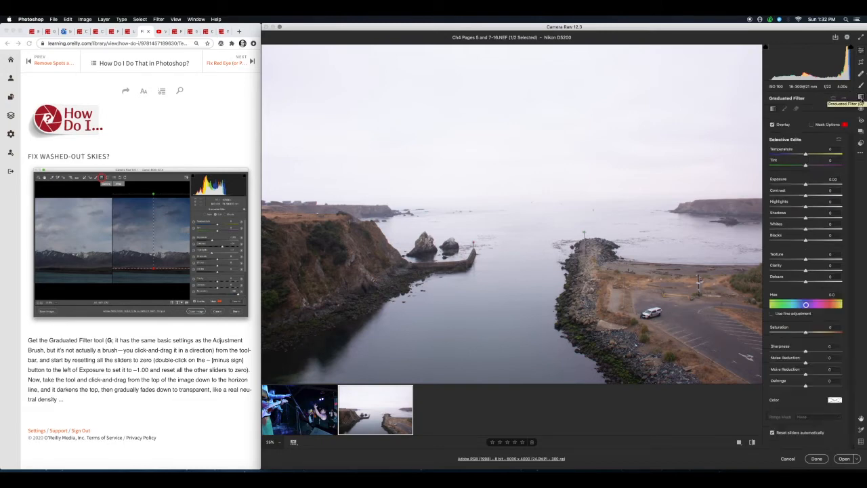
{"action": "left_click_drag", "start_coordinate": [805, 184], "coordinate": [814, 184]}
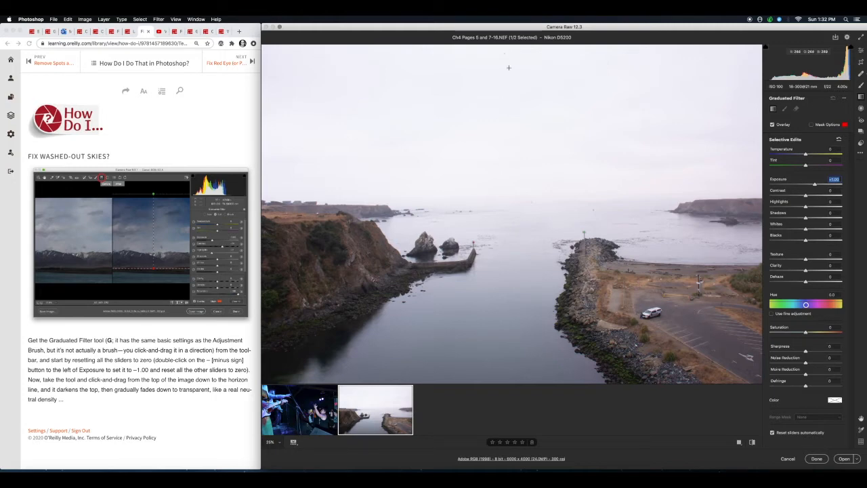
{"action": "left_click_drag", "start_coordinate": [502, 52], "coordinate": [591, 205]}
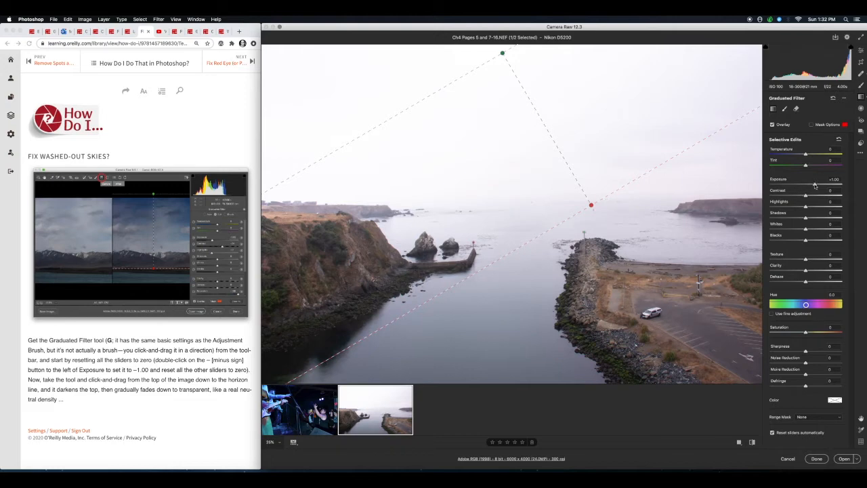
{"action": "left_click_drag", "start_coordinate": [815, 185], "coordinate": [782, 186]}
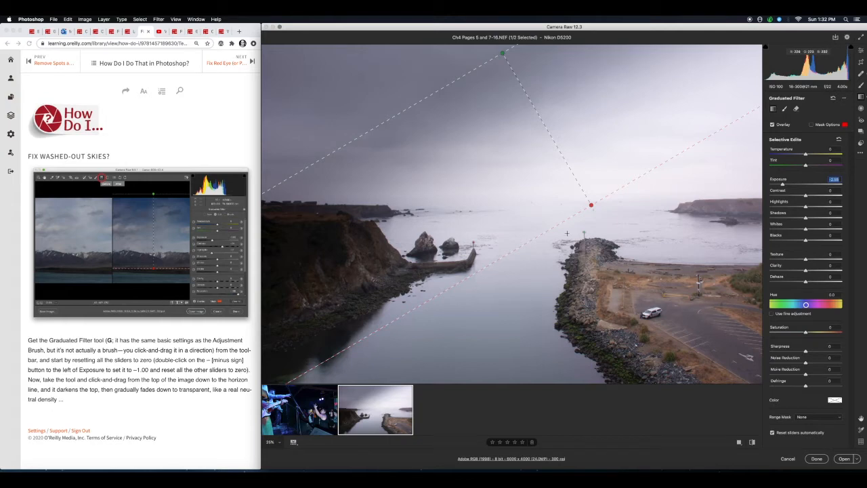
{"action": "left_click_drag", "start_coordinate": [594, 210], "coordinate": [503, 385]}
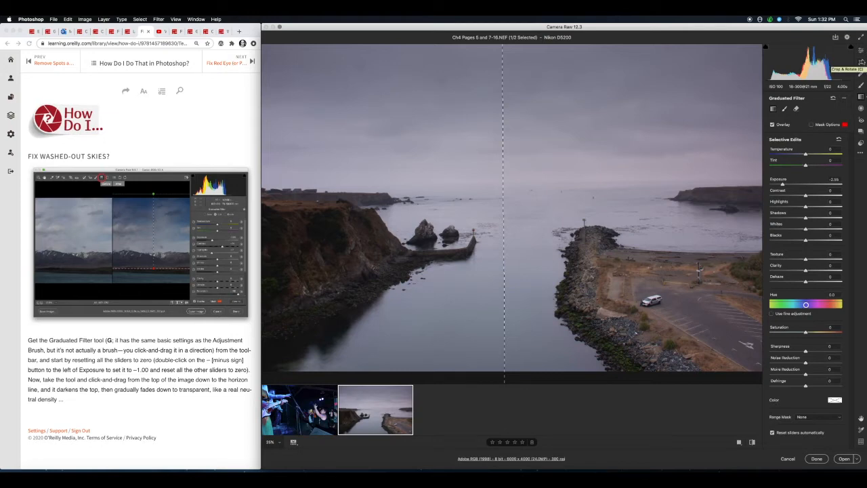
- Straighten the photo along the sea horizon, rotating the crop by about 0.76 degrees
{"action": "left_click", "coordinate": [861, 62]}
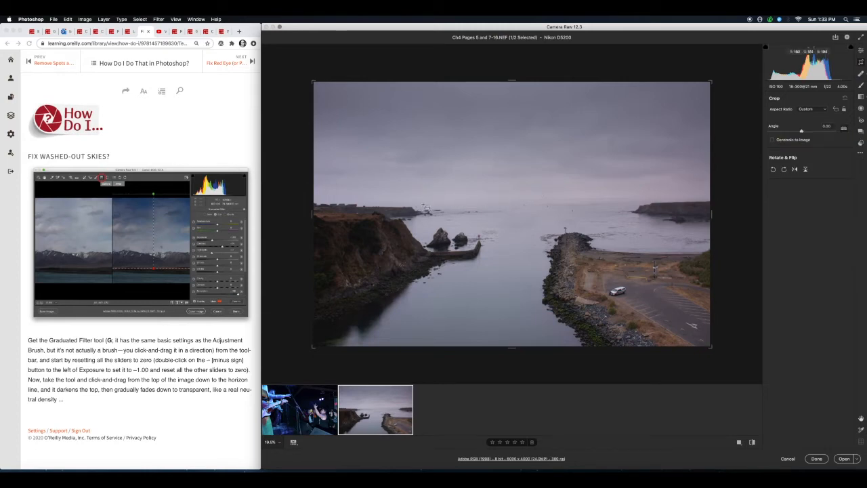
{"action": "double_click", "coordinate": [422, 199]}
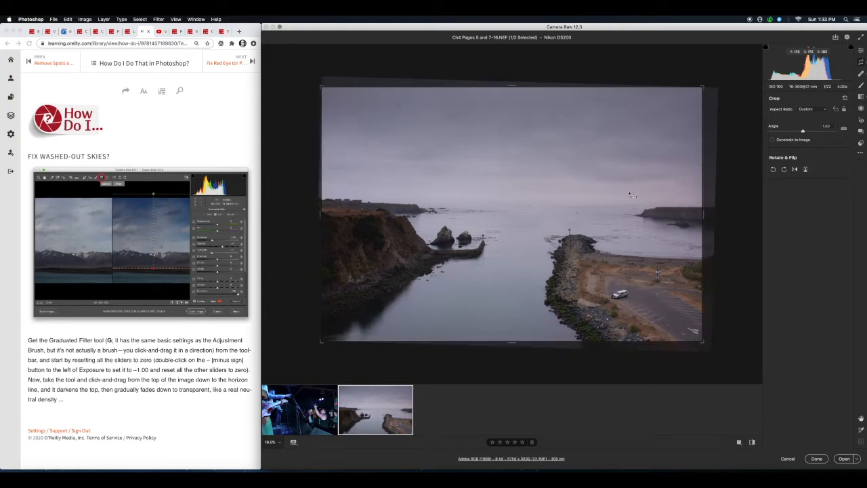
{"action": "key", "text": "super+z"}
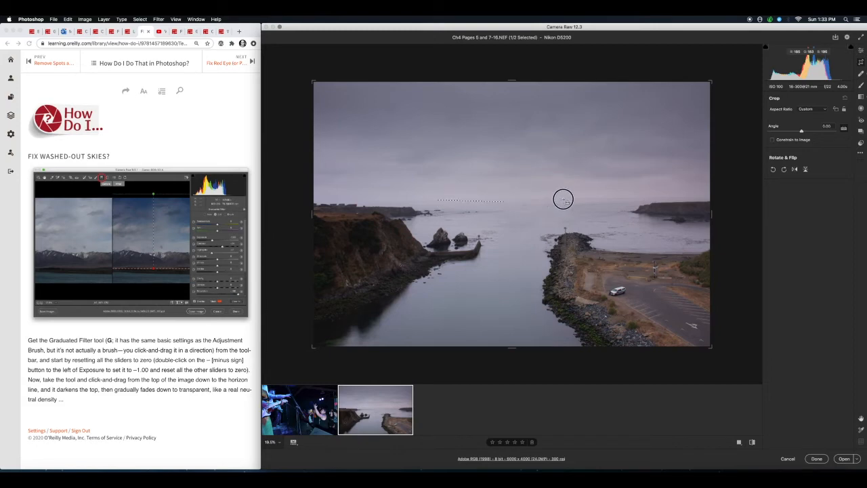
{"action": "left_click_drag", "start_coordinate": [562, 198], "coordinate": [437, 199]}
{"action": "left_click_drag", "start_coordinate": [563, 198], "coordinate": [580, 197]}
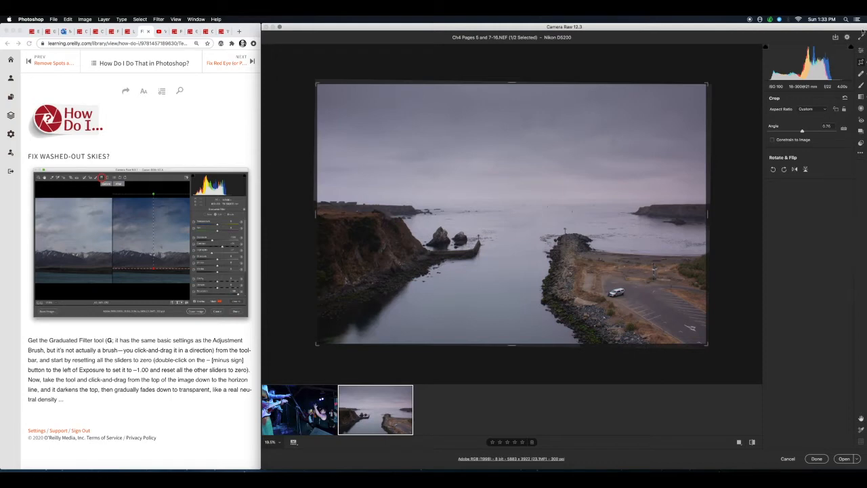
- Reselect the graduated filter, end it level at the photo's lower edge, and lower its Exposure to -4.00
{"action": "left_click", "coordinate": [861, 98]}
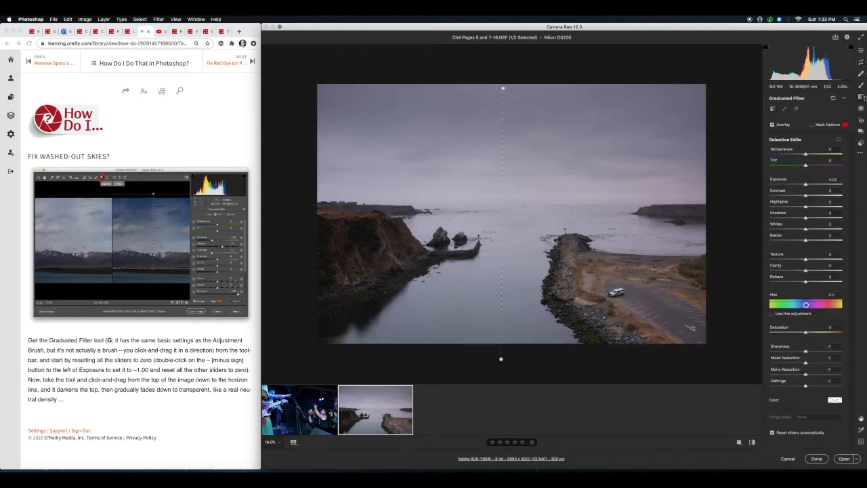
{"action": "left_click_drag", "start_coordinate": [501, 359], "coordinate": [490, 259]}
{"action": "left_click_drag", "start_coordinate": [502, 222], "coordinate": [506, 342]}
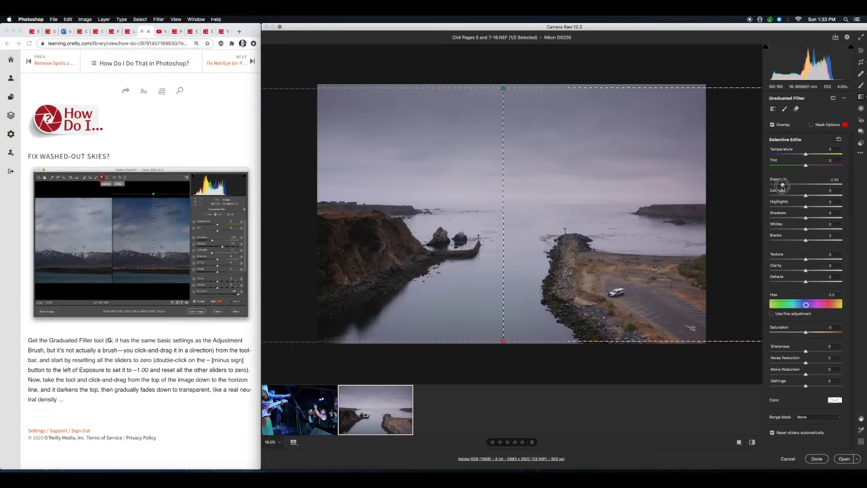
{"action": "left_click_drag", "start_coordinate": [773, 185], "coordinate": [771, 182]}
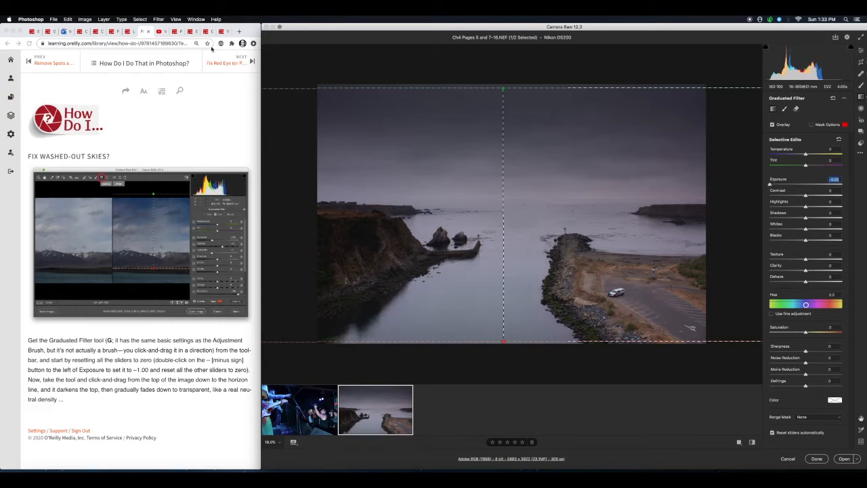
- Page through the book's red-eye and brush-preset topics to the topic on getting help finding spots or specks
{"action": "left_click", "coordinate": [226, 121]}
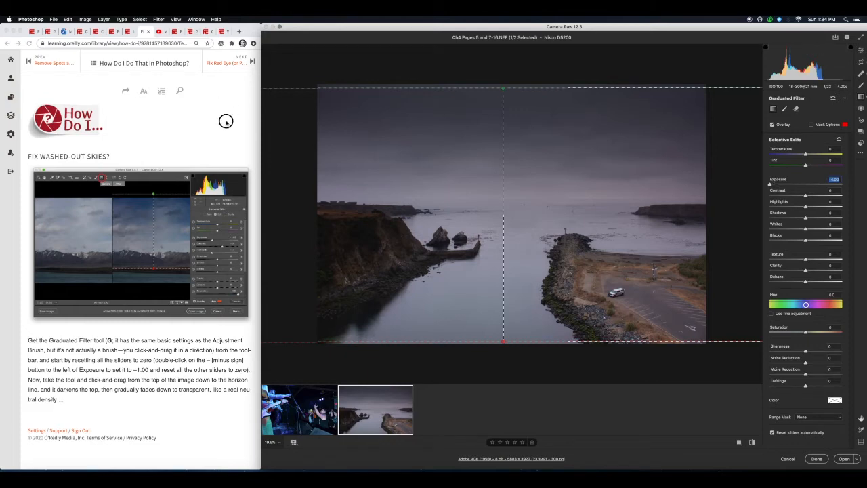
{"action": "left_click", "coordinate": [252, 61]}
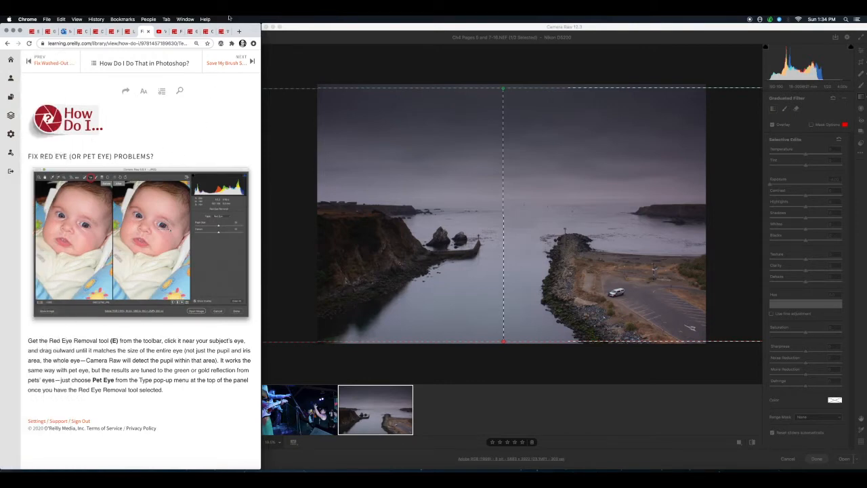
{"action": "left_click", "coordinate": [252, 61]}
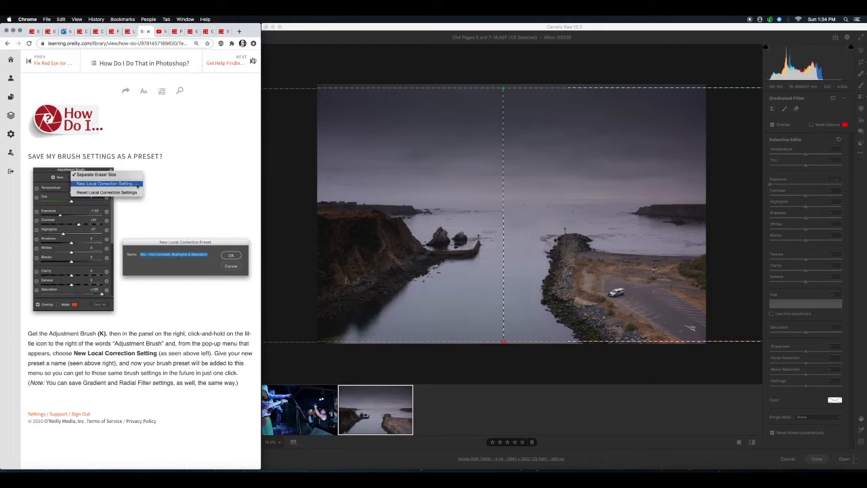
{"action": "left_click", "coordinate": [252, 61]}
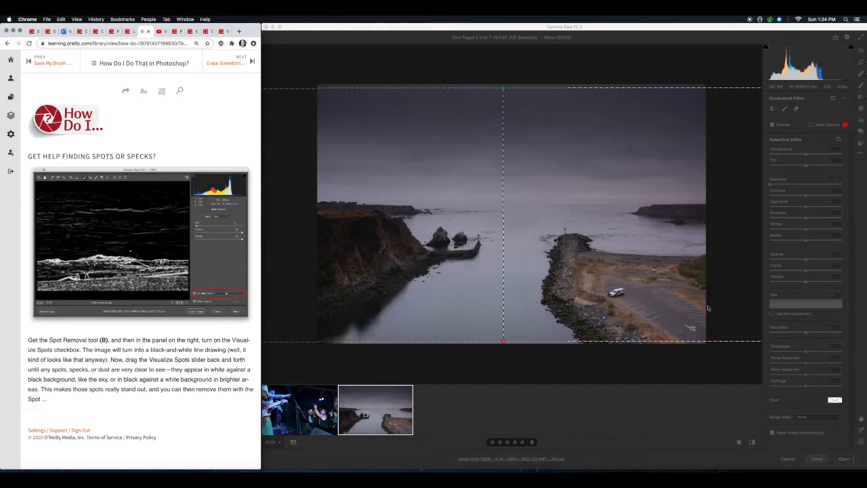
- Turn on Visualize Spots for the Heal tool over the foreground water and raise its threshold to the maximum
{"action": "left_click", "coordinate": [860, 169]}
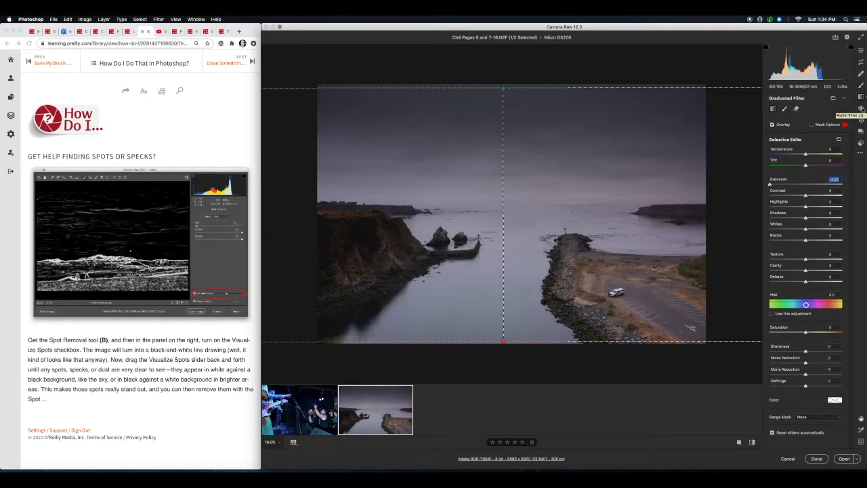
{"action": "left_click", "coordinate": [861, 73]}
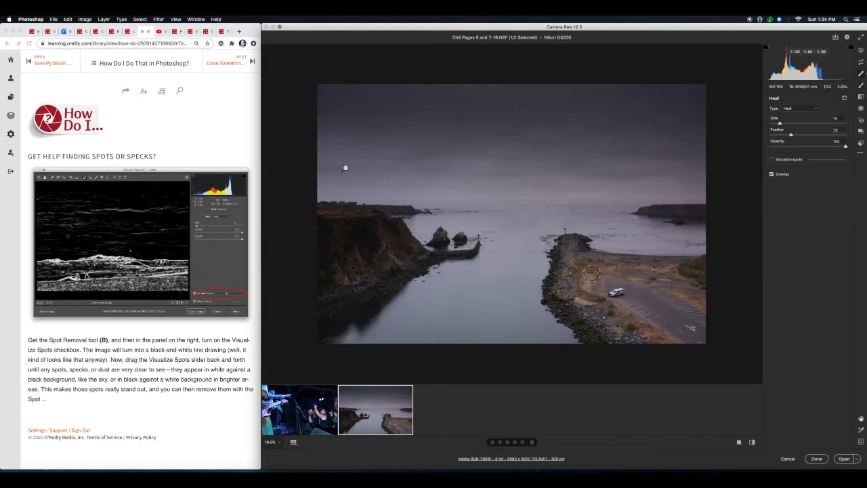
{"action": "key", "text": "super+equal"}
{"action": "key", "text": "super+equal"}
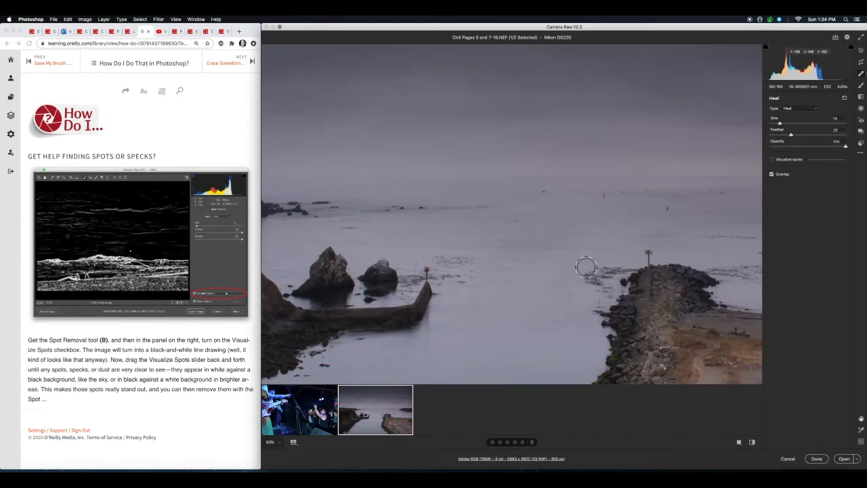
{"action": "scroll", "coordinate": [522, 235], "scroll_direction": "down", "scroll_amount": 5}
{"action": "scroll", "coordinate": [558, 118], "scroll_direction": "down", "scroll_amount": 2}
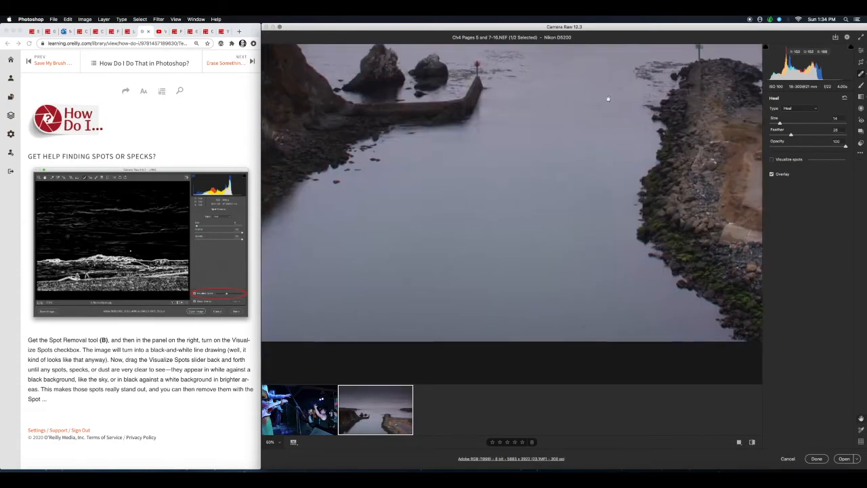
{"action": "left_click", "coordinate": [772, 160]}
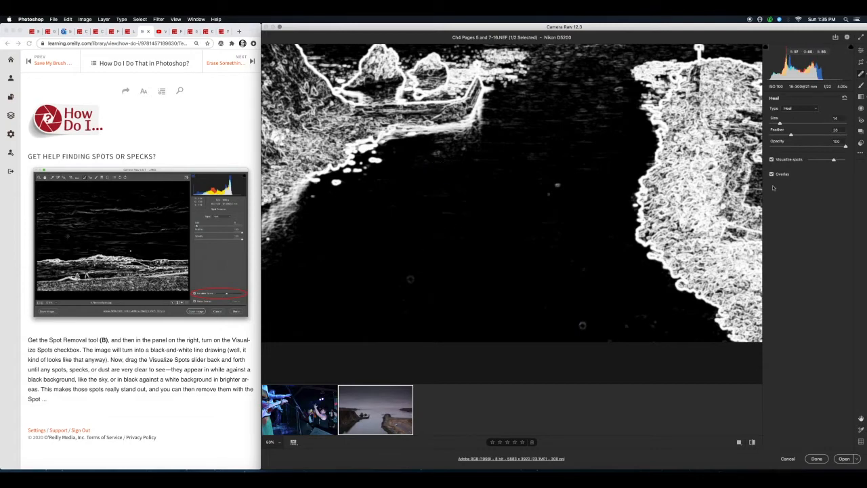
{"action": "left_click_drag", "start_coordinate": [833, 159], "coordinate": [848, 160]}
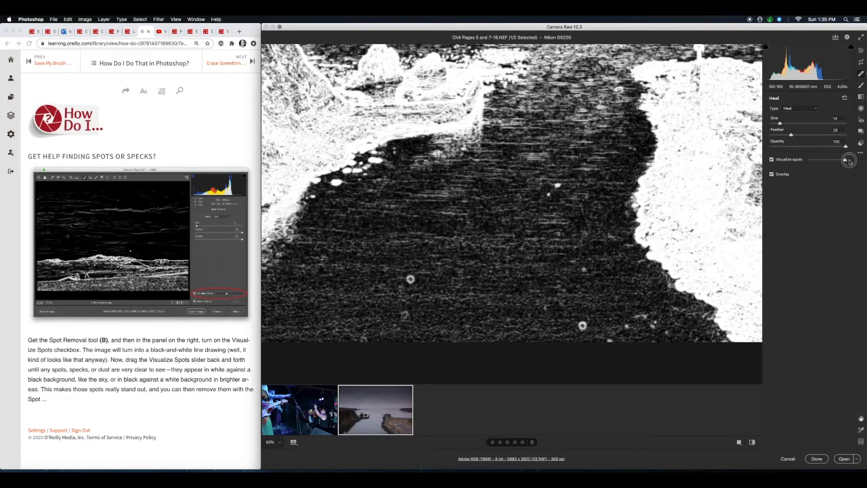
- Heal the three dust spots in the foreground water, and turn off Visualize Spots
{"action": "left_click", "coordinate": [409, 279]}
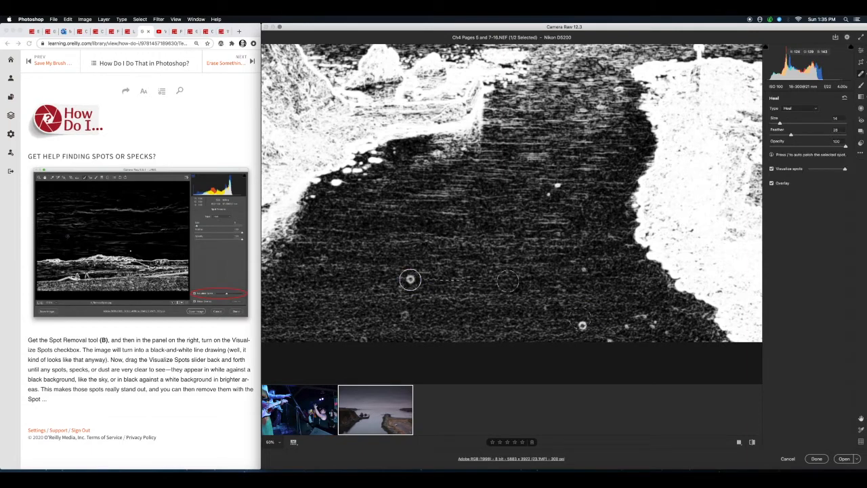
{"action": "left_click", "coordinate": [583, 325]}
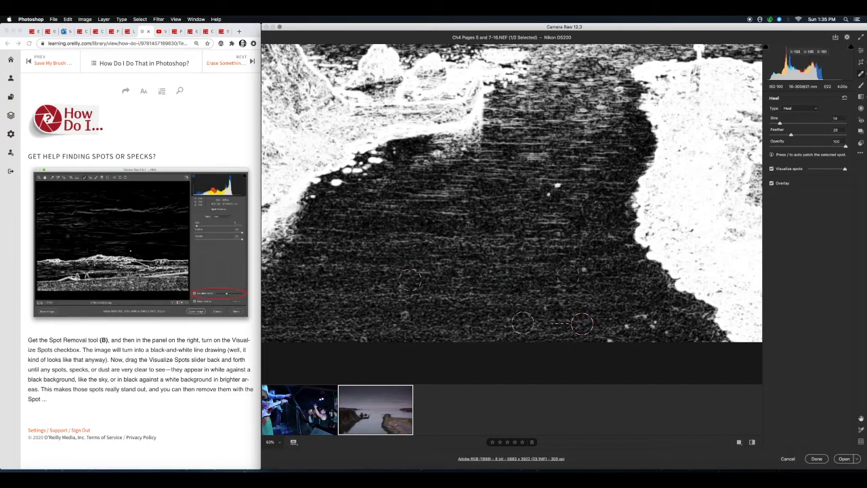
{"action": "left_click", "coordinate": [405, 314]}
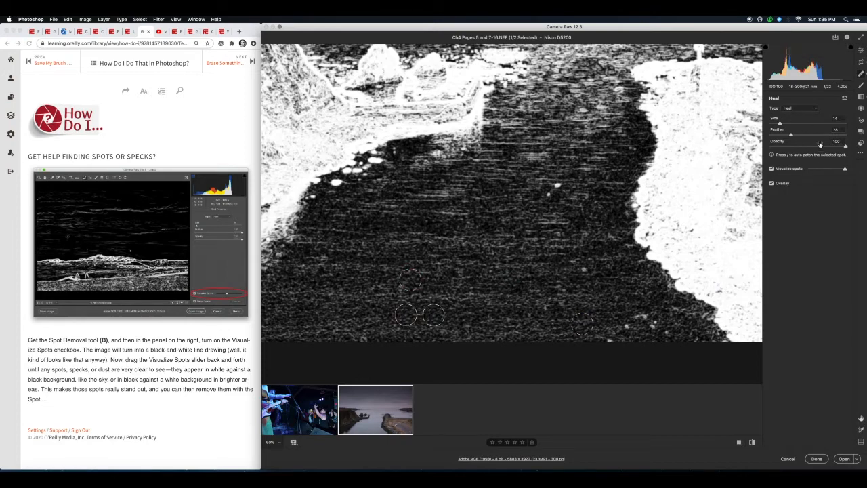
{"action": "left_click", "coordinate": [771, 170]}
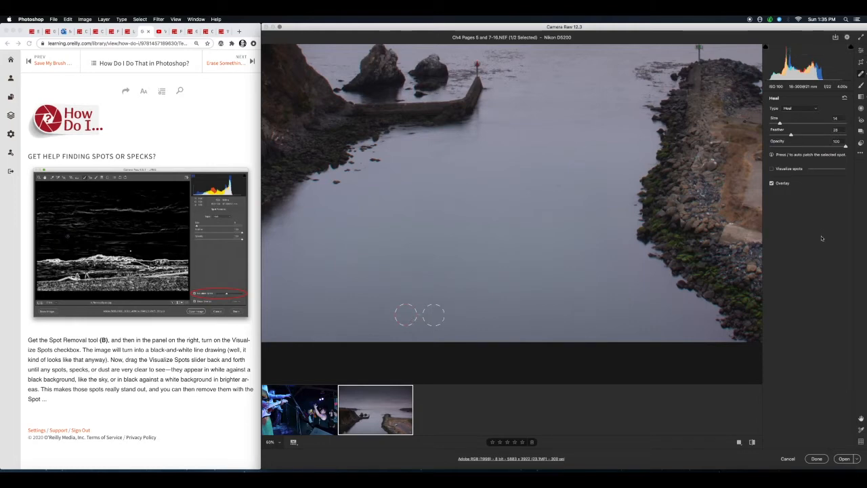
- Select the healed spots in the foreground water one after another to check their sources, and look over the sky above the horizon
{"action": "key", "text": "v"}
{"action": "left_click", "coordinate": [581, 323]}
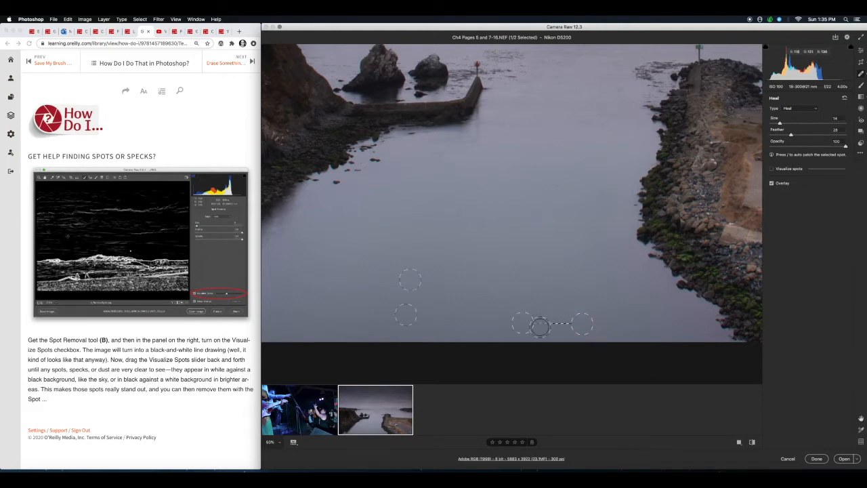
{"action": "left_click", "coordinate": [410, 278]}
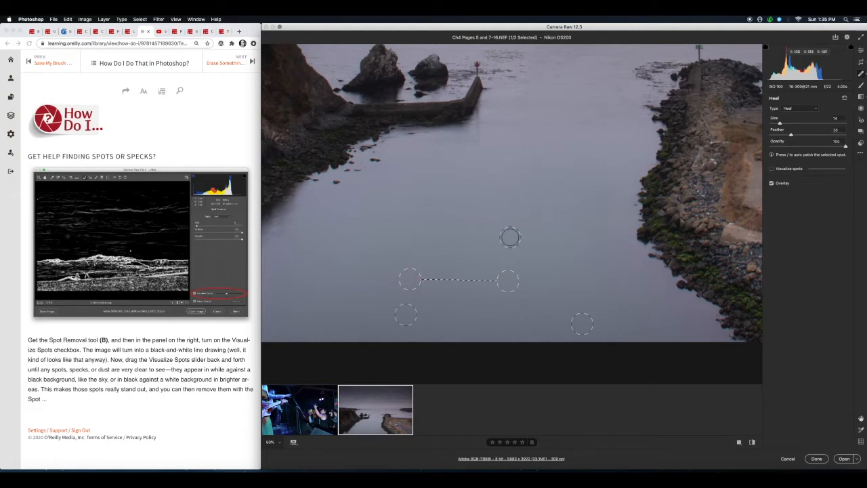
{"action": "scroll", "coordinate": [510, 237], "scroll_direction": "up", "scroll_amount": 10}
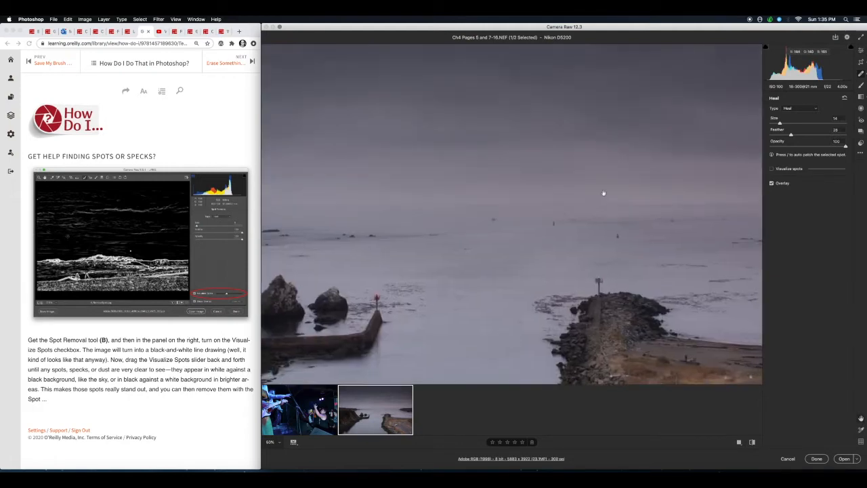
- Heal the faint dust spot in the sky right of center with a size 24 brush, sampling the sky right beside it
{"action": "scroll", "coordinate": [604, 193], "scroll_direction": "up", "scroll_amount": 5}
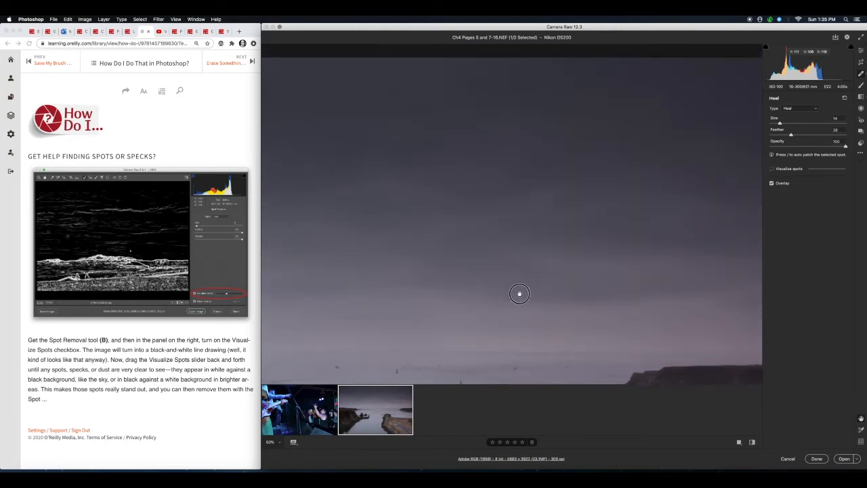
{"action": "scroll", "coordinate": [565, 177], "scroll_direction": "up", "scroll_amount": 1}
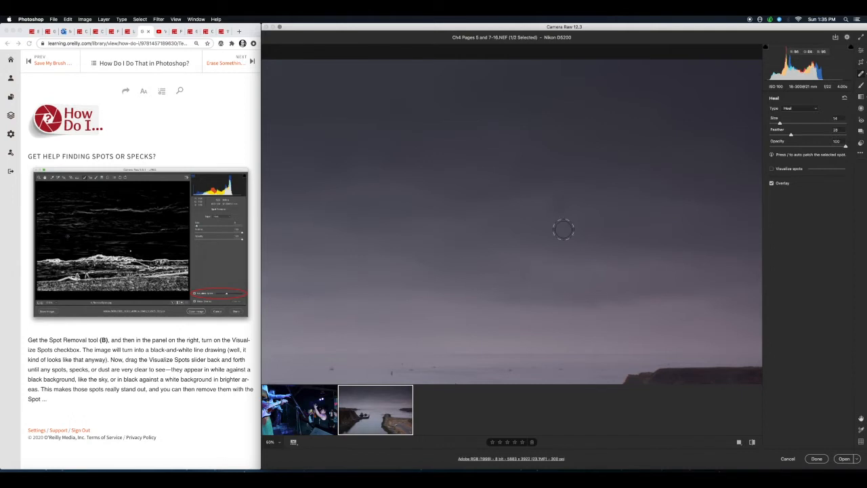
{"action": "key", "text": "bracketright"}
{"action": "key", "text": "bracketright"}
{"action": "key", "text": "bracketright"}
{"action": "left_click", "coordinate": [558, 206]}
{"action": "left_click_drag", "start_coordinate": [689, 195], "coordinate": [609, 203]}
- Turn on Visualize Spots and heal the two dust spots in the right part of the sky with a size 10 brush
{"action": "left_click", "coordinate": [771, 169]}
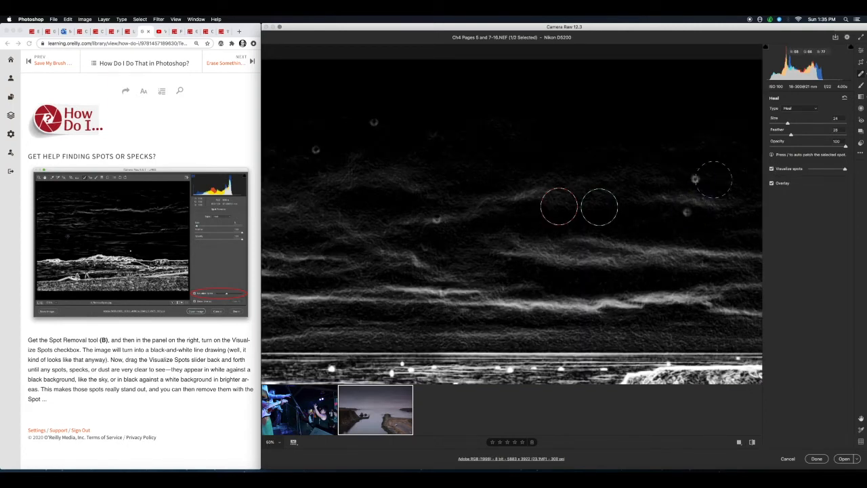
{"action": "key", "text": "bracketright"}
{"action": "key", "text": "bracketleft"}
{"action": "key", "text": "bracketleft"}
{"action": "key", "text": "bracketleft"}
{"action": "key", "text": "bracketleft"}
{"action": "key", "text": "bracketleft"}
{"action": "left_click", "coordinate": [695, 179]}
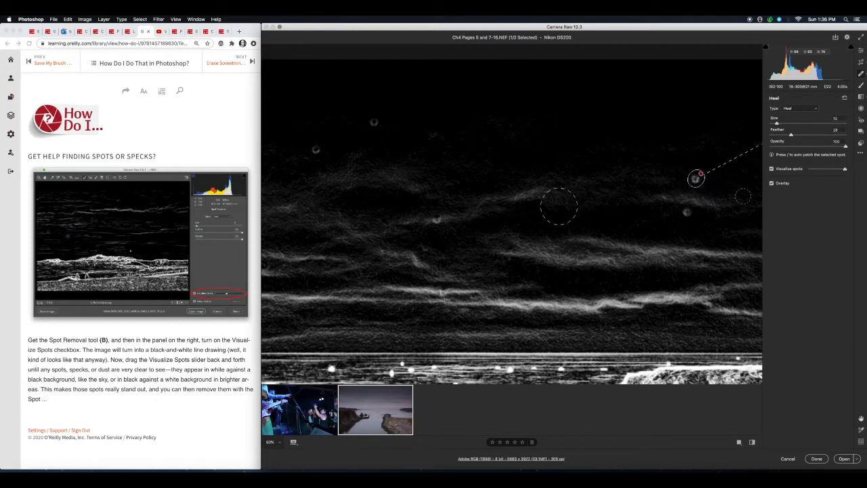
{"action": "left_click_drag", "start_coordinate": [740, 170], "coordinate": [635, 200]}
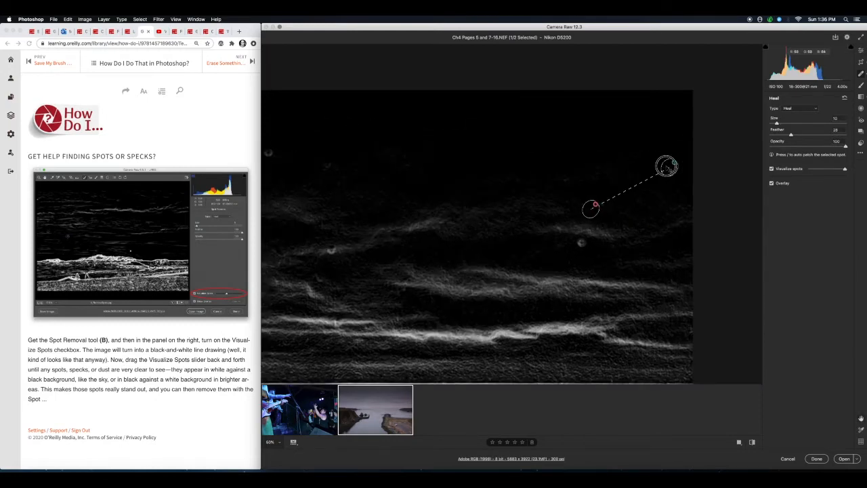
{"action": "left_click_drag", "start_coordinate": [667, 167], "coordinate": [611, 212]}
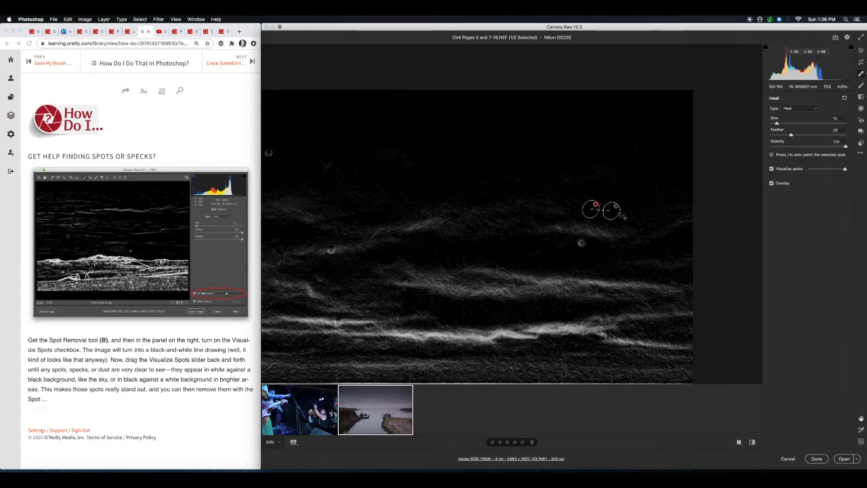
{"action": "left_click", "coordinate": [581, 242]}
- Heal the three ring-shaped dust spots in the middle of the sky, sampling clean areas close to them
{"action": "left_click_drag", "start_coordinate": [490, 244], "coordinate": [746, 250]}
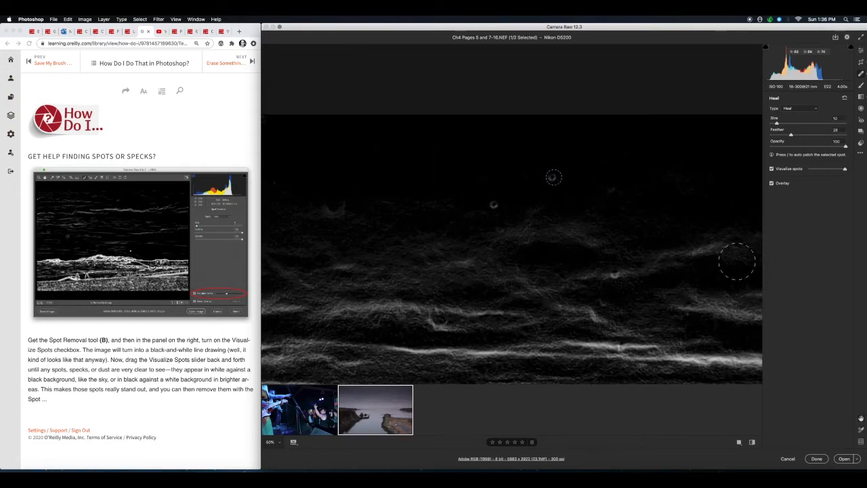
{"action": "left_click", "coordinate": [553, 177]}
{"action": "left_click_drag", "start_coordinate": [565, 208], "coordinate": [573, 178]}
{"action": "left_click", "coordinate": [493, 205]}
{"action": "left_click_drag", "start_coordinate": [497, 189], "coordinate": [476, 197]}
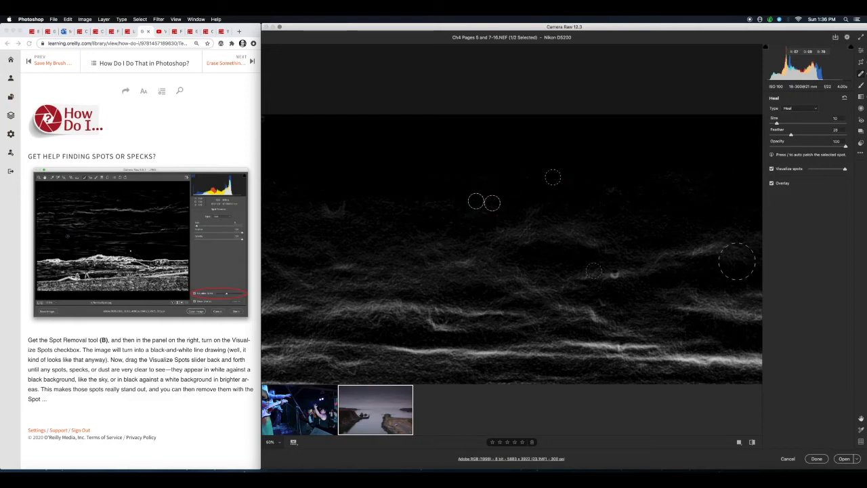
{"action": "left_click", "coordinate": [616, 273]}
- Heal the spot at the photo's upper edge and the one below it, moving each source right beside its spot
{"action": "left_click_drag", "start_coordinate": [588, 289], "coordinate": [718, 286]}
{"action": "left_click", "coordinate": [528, 120]}
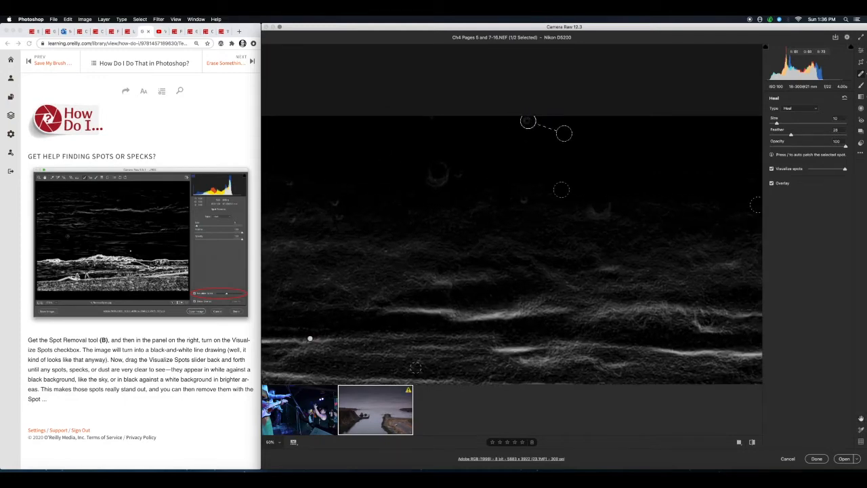
{"action": "left_click_drag", "start_coordinate": [564, 133], "coordinate": [546, 122]}
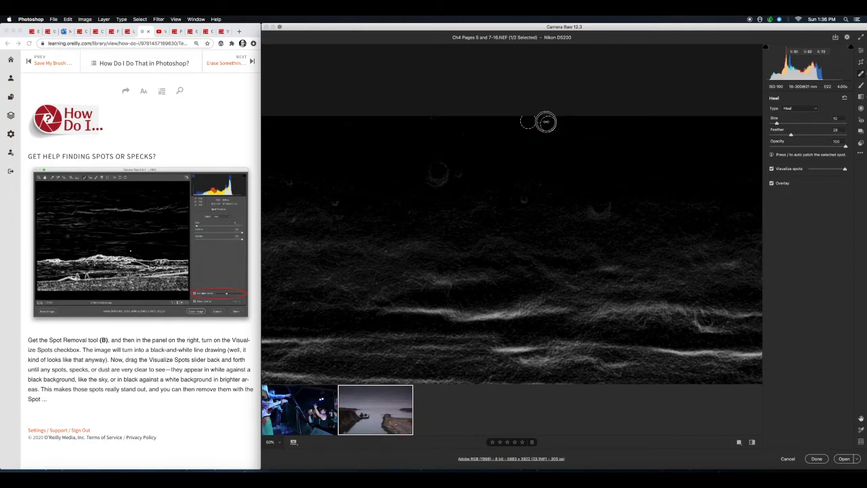
{"action": "left_click", "coordinate": [522, 200]}
{"action": "left_click_drag", "start_coordinate": [646, 165], "coordinate": [610, 170]}
{"action": "left_click_drag", "start_coordinate": [555, 185], "coordinate": [544, 200]}
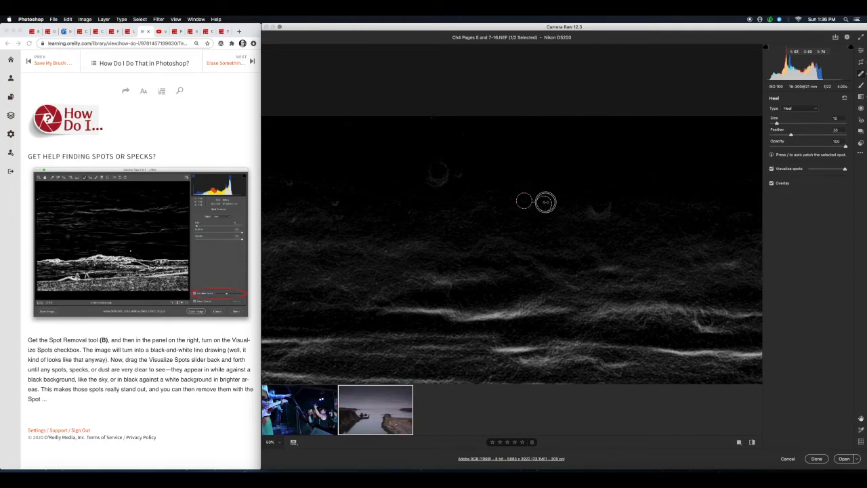
- Heal the group of four faint spots in the upper-left sky
{"action": "scroll", "coordinate": [547, 280], "scroll_direction": "left", "scroll_amount": 10}
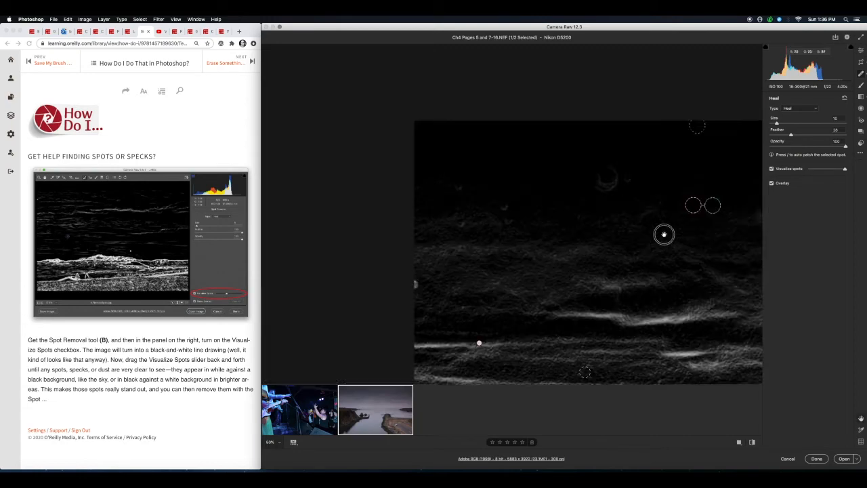
{"action": "left_click", "coordinate": [516, 185]}
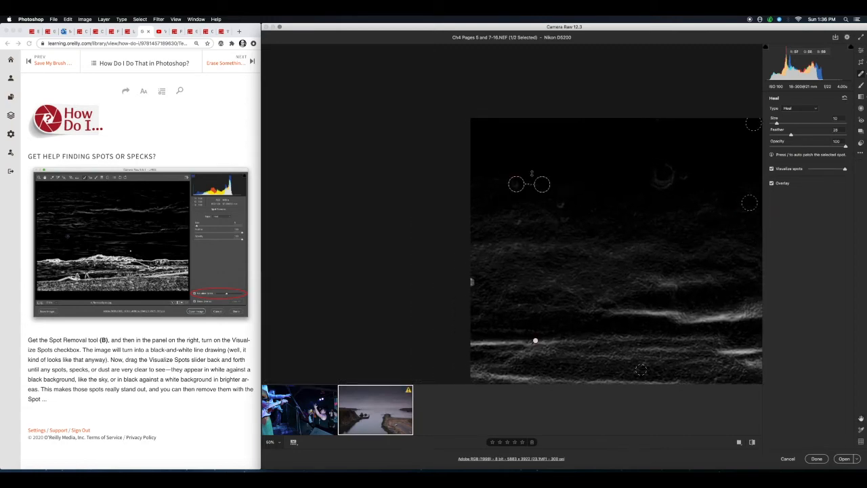
{"action": "mouse_move", "coordinate": [539, 183]}
{"action": "left_mouse_down"}
{"action": "mouse_move", "coordinate": [532, 182]}
{"action": "mouse_move", "coordinate": [544, 195]}
{"action": "left_mouse_up"}
{"action": "left_click", "coordinate": [518, 224]}
{"action": "left_click", "coordinate": [564, 220]}
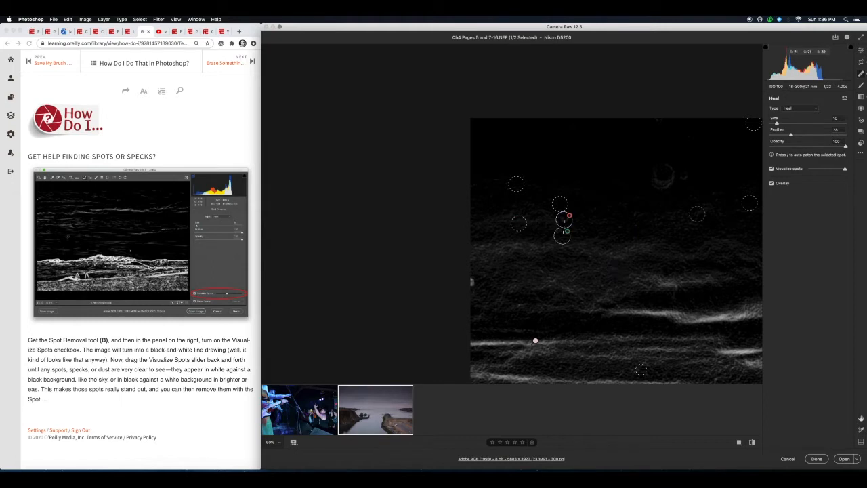
- Turn off Visualize Spots and check the healed sky with the whole photo fitted in view
{"action": "left_click", "coordinate": [772, 169]}
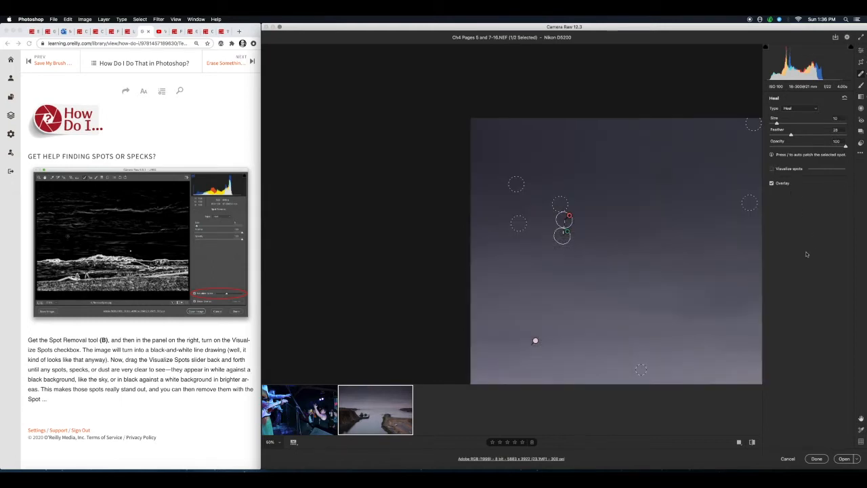
{"action": "key", "text": "super+minus"}
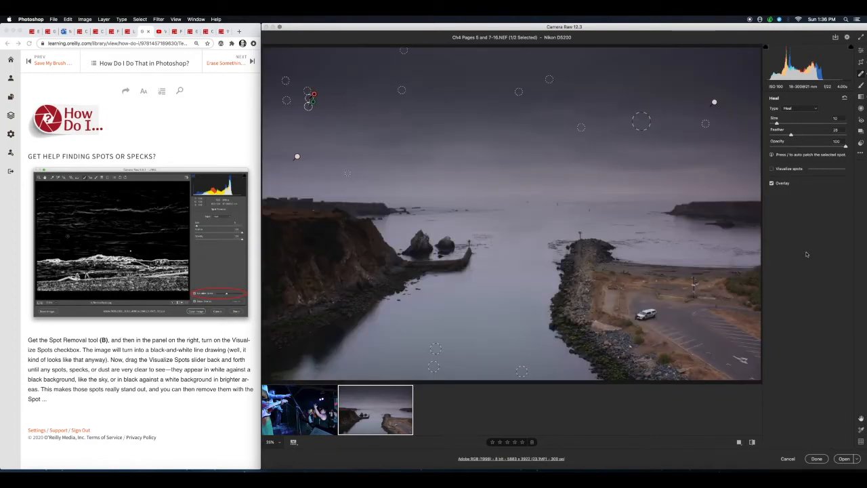
{"action": "key", "text": "super+minus"}
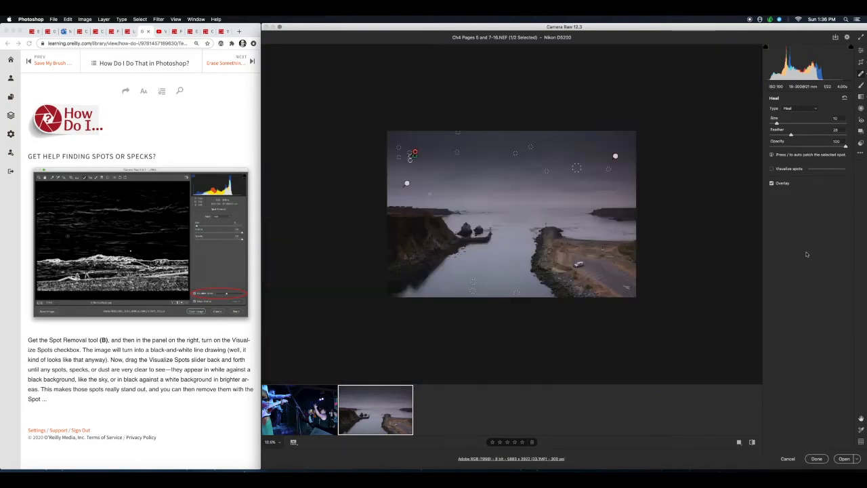
{"action": "key", "text": "super+0"}
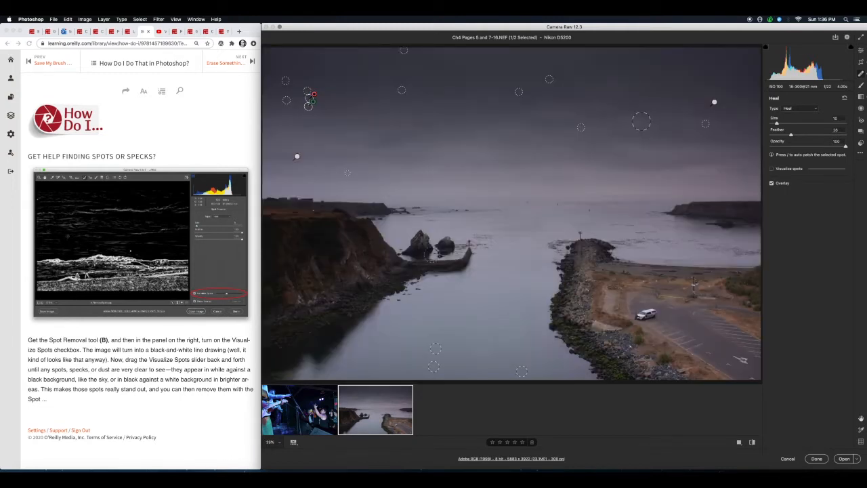
- Advance the book to the topic on erasing a mistake, and switch to the Graduated Filter in Camera Raw
{"action": "left_click", "coordinate": [207, 134]}
{"action": "left_click", "coordinate": [252, 62]}
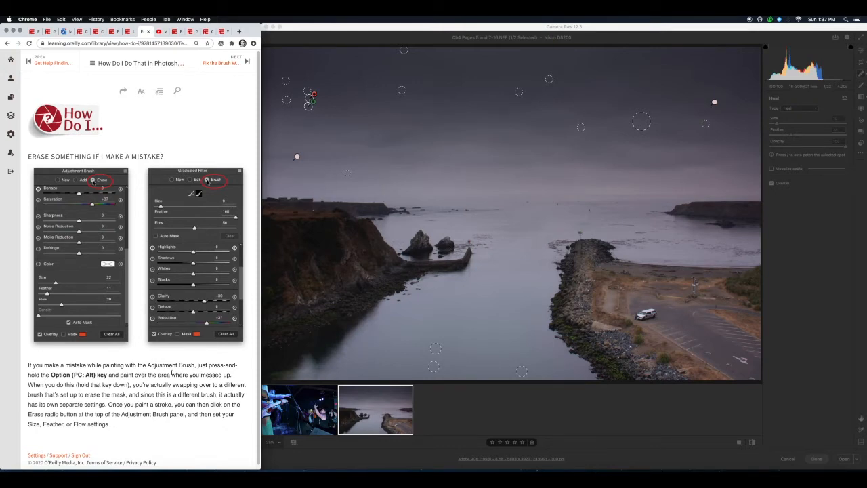
{"action": "left_click", "coordinate": [807, 29]}
{"action": "left_click", "coordinate": [861, 98]}
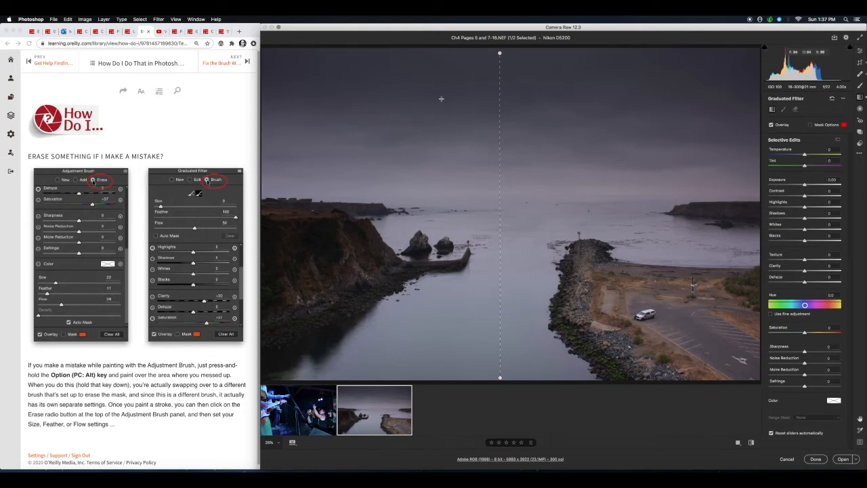
- Change the Graduated Filter's mask overlay color to blue
{"action": "mouse_move", "coordinate": [501, 57]}
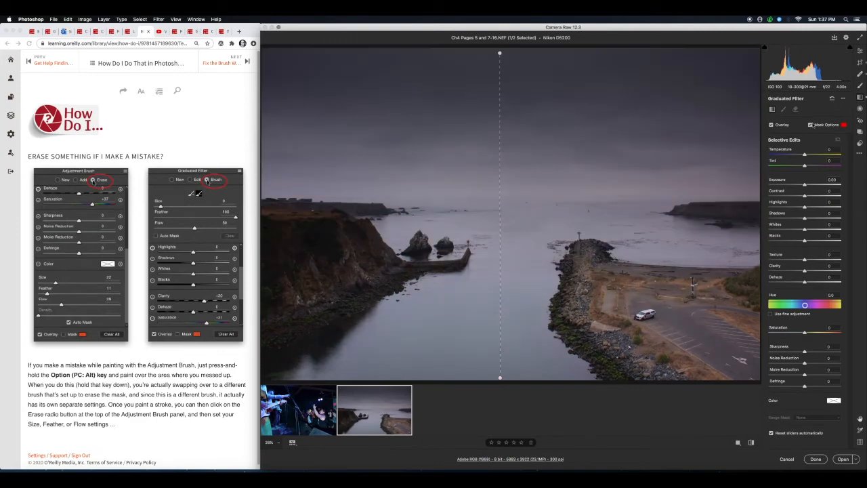
{"action": "left_click", "coordinate": [810, 124]}
{"action": "left_click", "coordinate": [843, 125]}
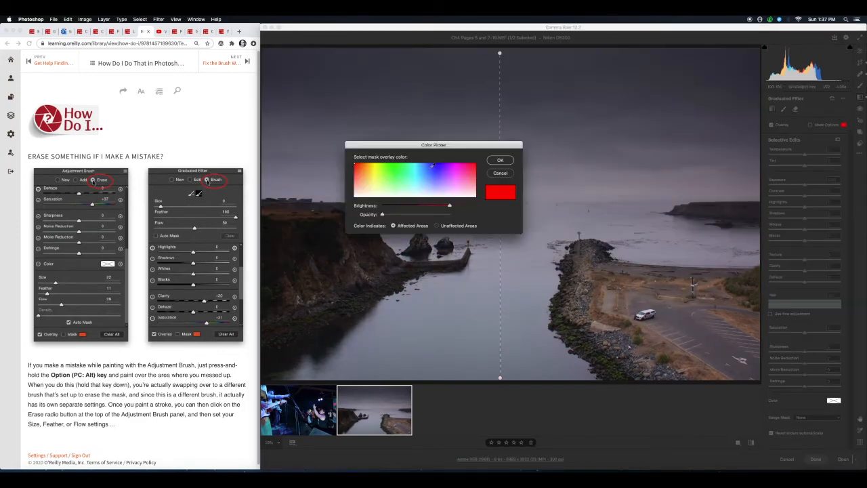
{"action": "left_click", "coordinate": [433, 165]}
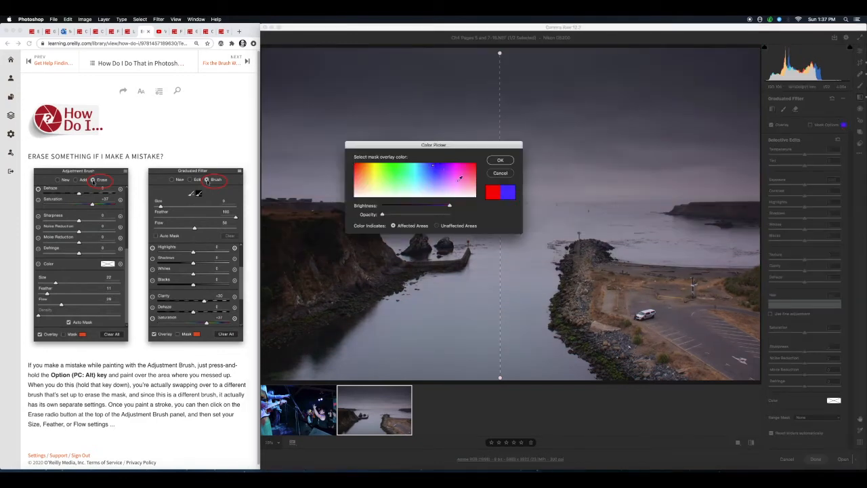
{"action": "left_click", "coordinate": [501, 160]}
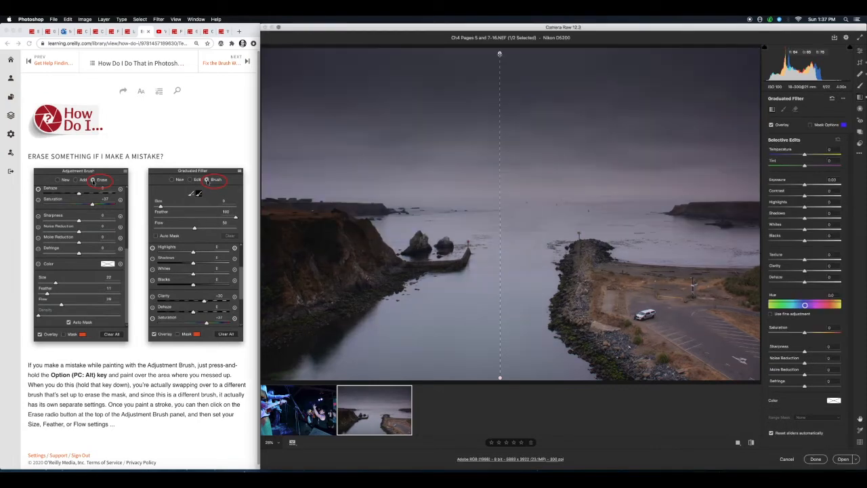
- Select the existing full-height gradient and set up its eraser brush with size 9 and a feather of about 38
{"action": "mouse_move", "coordinate": [502, 57]}
{"action": "left_click", "coordinate": [500, 53]}
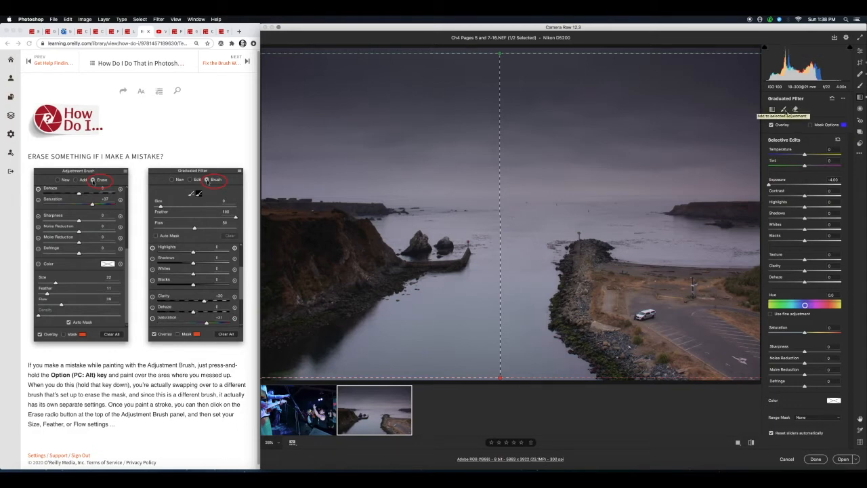
{"action": "left_click", "coordinate": [796, 109]}
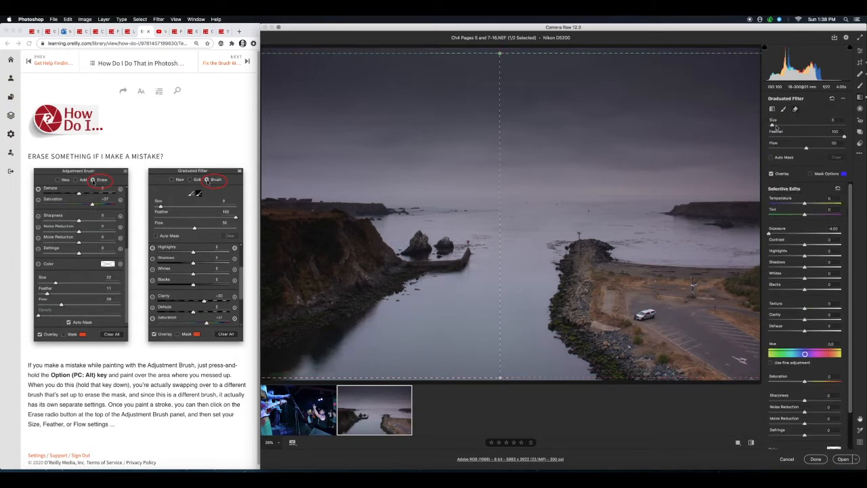
{"action": "mouse_move", "coordinate": [772, 125]}
{"action": "left_mouse_down"}
{"action": "mouse_move", "coordinate": [799, 125]}
{"action": "mouse_move", "coordinate": [778, 126]}
{"action": "left_mouse_up"}
{"action": "left_click", "coordinate": [783, 126]}
{"action": "left_click_drag", "start_coordinate": [844, 137], "coordinate": [797, 137]}
{"action": "key", "text": "bracketleft"}
{"action": "key", "text": "bracketleft"}
{"action": "key", "text": "bracketleft"}
- Try erasing the gradient over the cliff, jetty and parking area, lowering the flow to 33, and clear all the eraser strokes
{"action": "mouse_move", "coordinate": [281, 230]}
{"action": "left_mouse_down"}
{"action": "mouse_move", "coordinate": [334, 231]}
{"action": "mouse_move", "coordinate": [364, 256]}
{"action": "mouse_move", "coordinate": [323, 267]}
{"action": "mouse_move", "coordinate": [310, 254]}
{"action": "mouse_move", "coordinate": [294, 288]}
{"action": "mouse_move", "coordinate": [268, 283]}
{"action": "left_mouse_up"}
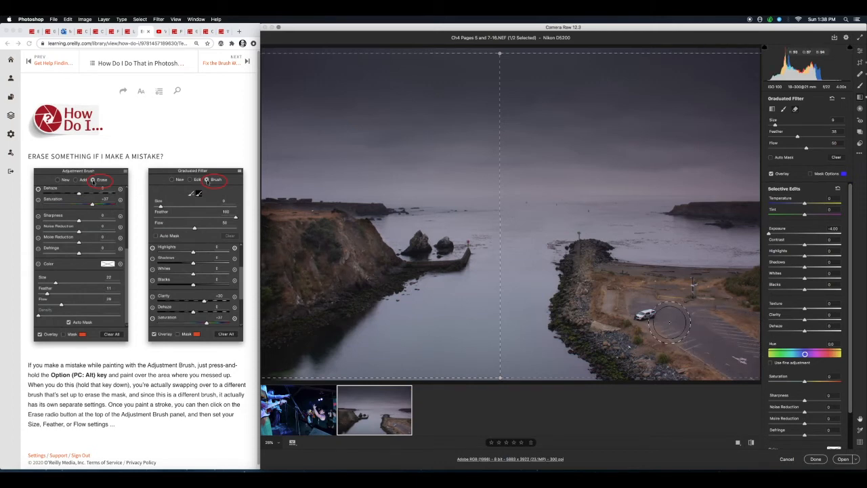
{"action": "key", "text": "super+z"}
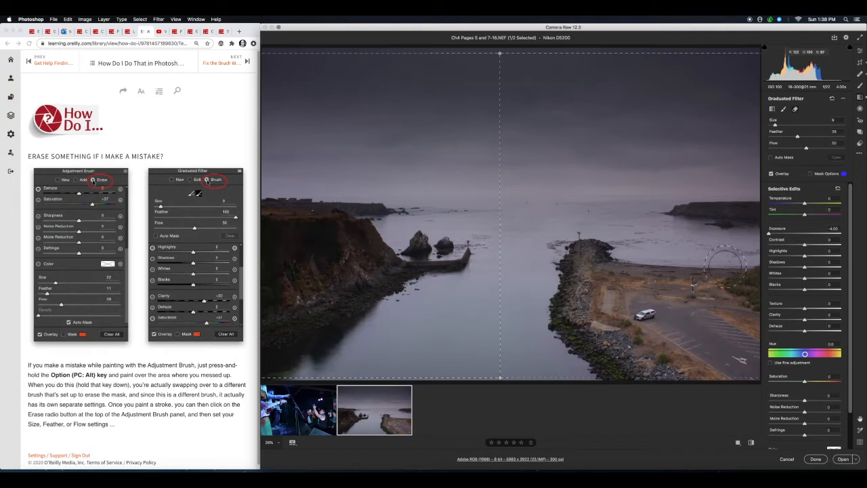
{"action": "left_click_drag", "start_coordinate": [811, 152], "coordinate": [792, 149]}
{"action": "mouse_move", "coordinate": [324, 250]}
{"action": "left_mouse_down"}
{"action": "mouse_move", "coordinate": [282, 235]}
{"action": "mouse_move", "coordinate": [275, 298]}
{"action": "mouse_move", "coordinate": [278, 229]}
{"action": "mouse_move", "coordinate": [354, 239]}
{"action": "mouse_move", "coordinate": [362, 254]}
{"action": "mouse_move", "coordinate": [359, 245]}
{"action": "mouse_move", "coordinate": [356, 256]}
{"action": "mouse_move", "coordinate": [272, 301]}
{"action": "left_mouse_up"}
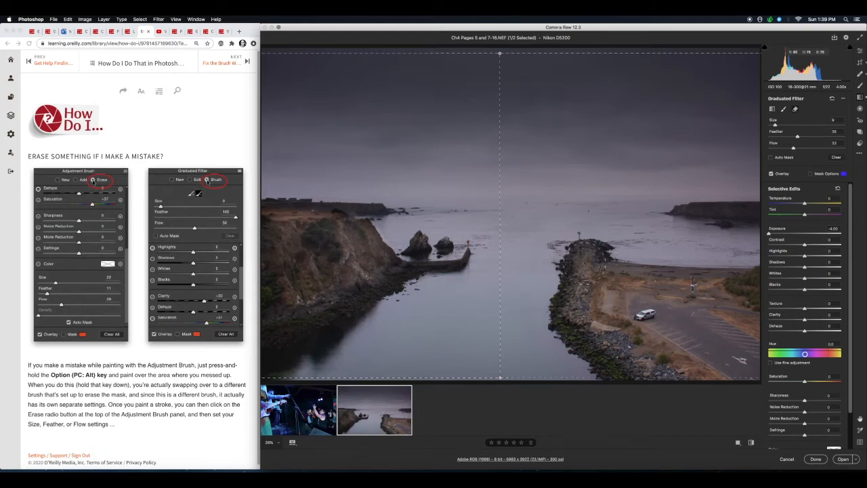
{"action": "mouse_move", "coordinate": [584, 260]}
{"action": "left_mouse_down"}
{"action": "mouse_move", "coordinate": [574, 317]}
{"action": "mouse_move", "coordinate": [617, 344]}
{"action": "mouse_move", "coordinate": [632, 340]}
{"action": "mouse_move", "coordinate": [613, 329]}
{"action": "mouse_move", "coordinate": [645, 326]}
{"action": "mouse_move", "coordinate": [630, 291]}
{"action": "mouse_move", "coordinate": [611, 285]}
{"action": "mouse_move", "coordinate": [762, 287]}
{"action": "mouse_move", "coordinate": [617, 289]}
{"action": "mouse_move", "coordinate": [679, 292]}
{"action": "mouse_move", "coordinate": [684, 306]}
{"action": "mouse_move", "coordinate": [554, 304]}
{"action": "mouse_move", "coordinate": [543, 345]}
{"action": "mouse_move", "coordinate": [515, 274]}
{"action": "mouse_move", "coordinate": [507, 297]}
{"action": "mouse_move", "coordinate": [515, 282]}
{"action": "mouse_move", "coordinate": [619, 329]}
{"action": "mouse_move", "coordinate": [583, 341]}
{"action": "mouse_move", "coordinate": [633, 359]}
{"action": "mouse_move", "coordinate": [653, 357]}
{"action": "mouse_move", "coordinate": [662, 308]}
{"action": "left_mouse_up"}
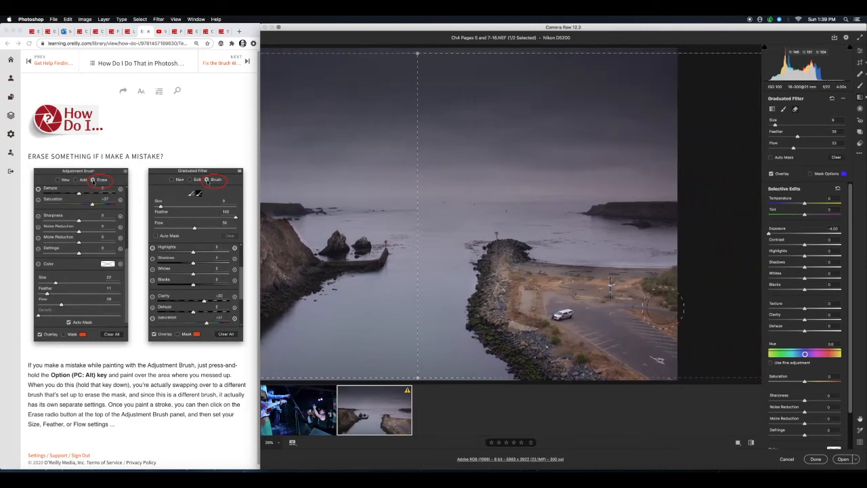
{"action": "mouse_move", "coordinate": [576, 278]}
{"action": "left_mouse_down"}
{"action": "mouse_move", "coordinate": [711, 331]}
{"action": "mouse_move", "coordinate": [665, 347]}
{"action": "mouse_move", "coordinate": [638, 267]}
{"action": "left_mouse_up"}
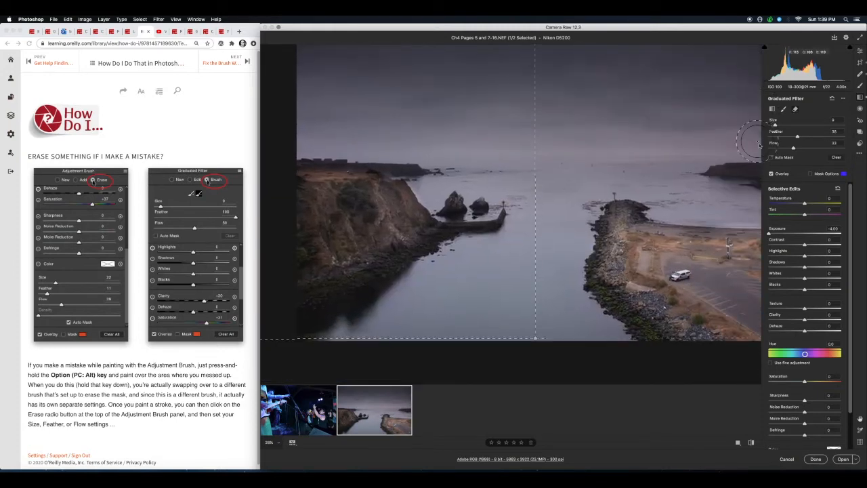
{"action": "left_click", "coordinate": [840, 159]}
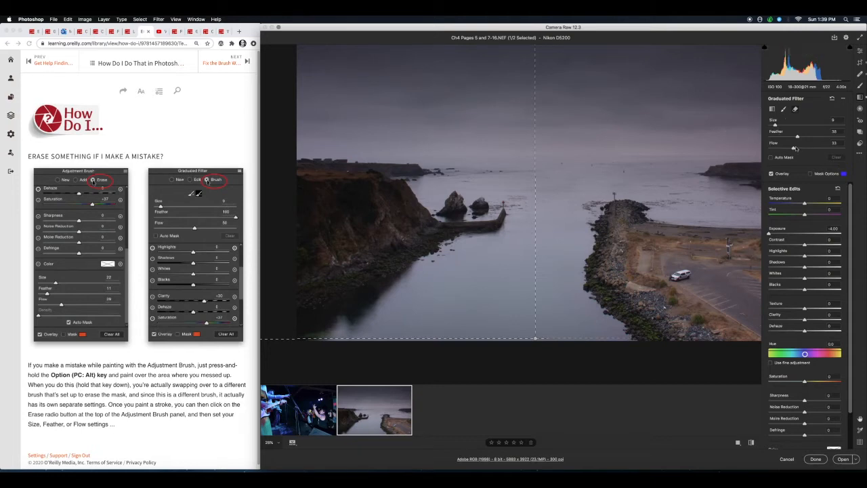
- Set the eraser's flow to 15, erase the gradient's darkening over the left cliff, and reduce the brush size
{"action": "left_click_drag", "start_coordinate": [793, 148], "coordinate": [772, 152]}
{"action": "mouse_move", "coordinate": [348, 221]}
{"action": "left_mouse_down"}
{"action": "mouse_move", "coordinate": [361, 195]}
{"action": "mouse_move", "coordinate": [337, 205]}
{"action": "mouse_move", "coordinate": [312, 196]}
{"action": "mouse_move", "coordinate": [309, 257]}
{"action": "mouse_move", "coordinate": [313, 231]}
{"action": "mouse_move", "coordinate": [369, 210]}
{"action": "mouse_move", "coordinate": [380, 238]}
{"action": "mouse_move", "coordinate": [336, 273]}
{"action": "left_mouse_up"}
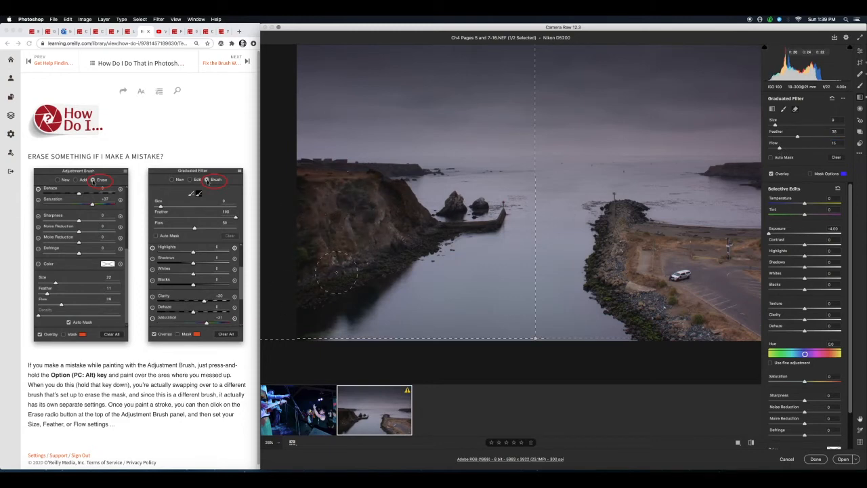
{"action": "mouse_move", "coordinate": [388, 230]}
{"action": "left_mouse_down"}
{"action": "mouse_move", "coordinate": [401, 215]}
{"action": "mouse_move", "coordinate": [390, 200]}
{"action": "mouse_move", "coordinate": [356, 203]}
{"action": "mouse_move", "coordinate": [383, 209]}
{"action": "left_mouse_up"}
{"action": "key", "text": "bracketleft"}
{"action": "key", "text": "bracketleft"}
{"action": "key", "text": "bracketleft"}
{"action": "key", "text": "bracketleft"}
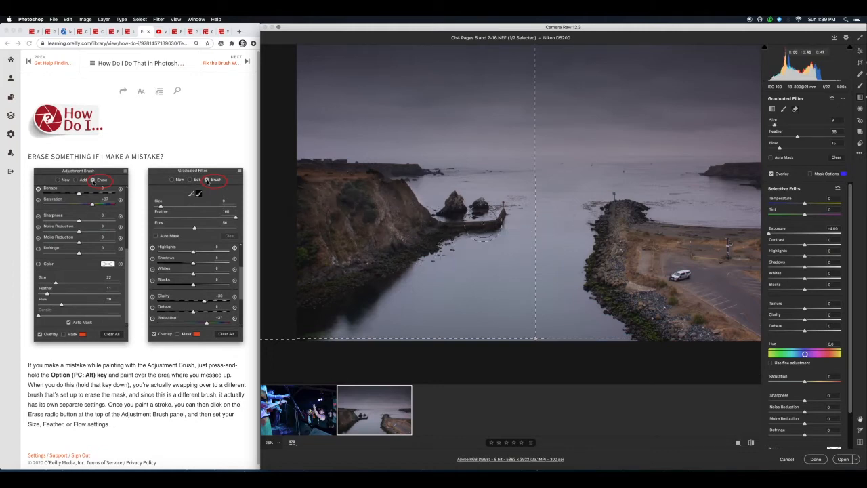
{"action": "key", "text": "bracketleft"}
{"action": "key", "text": "bracketleft"}
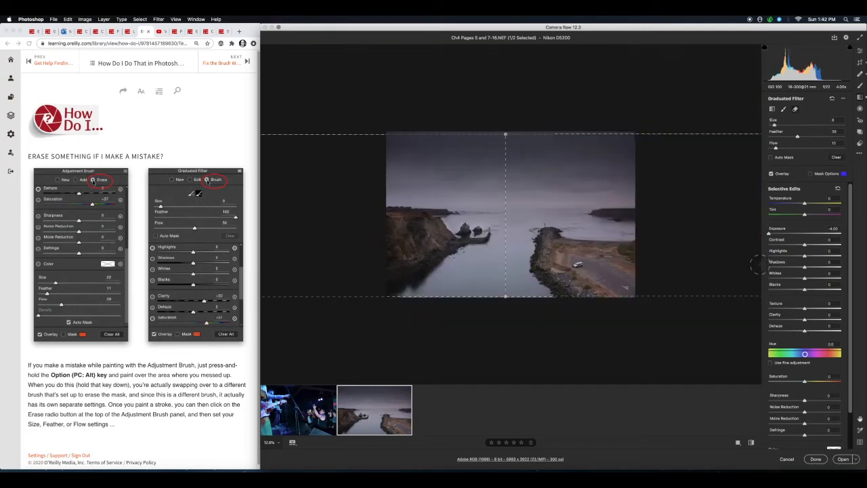
- Switch to the book's page on fixing a brush that isn't working, and raise the Graduated Filter eraser's flow to 100 in Camera Raw
{"action": "key", "text": "super+Tab"}
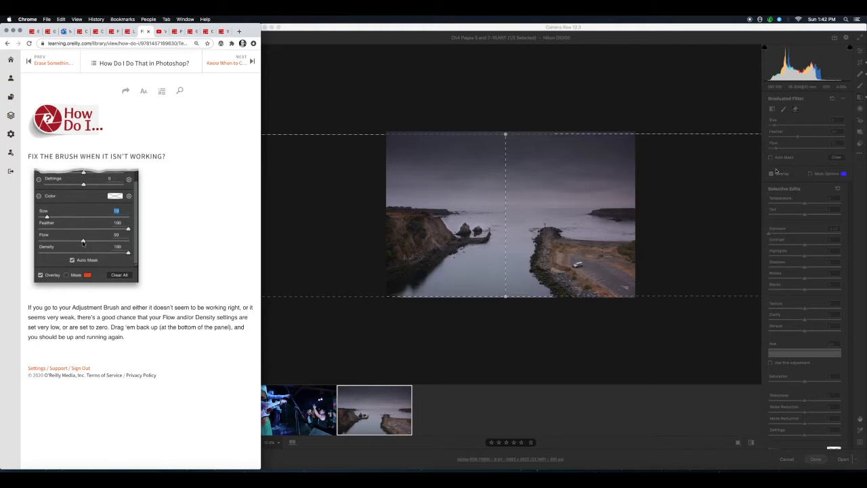
{"action": "left_click", "coordinate": [818, 119]}
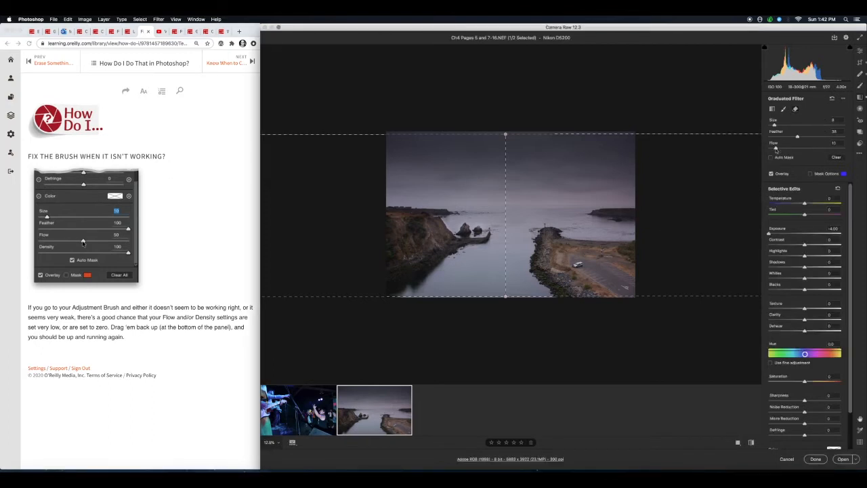
{"action": "mouse_move", "coordinate": [775, 150]}
{"action": "left_mouse_down"}
{"action": "mouse_move", "coordinate": [844, 150]}
{"action": "mouse_move", "coordinate": [761, 150]}
{"action": "mouse_move", "coordinate": [852, 149]}
{"action": "left_mouse_up"}
- Advance the book in Chrome to the page on knowing when to clone instead of heal, and enlarge the page
{"action": "left_click", "coordinate": [250, 62]}
{"action": "left_click", "coordinate": [251, 62]}
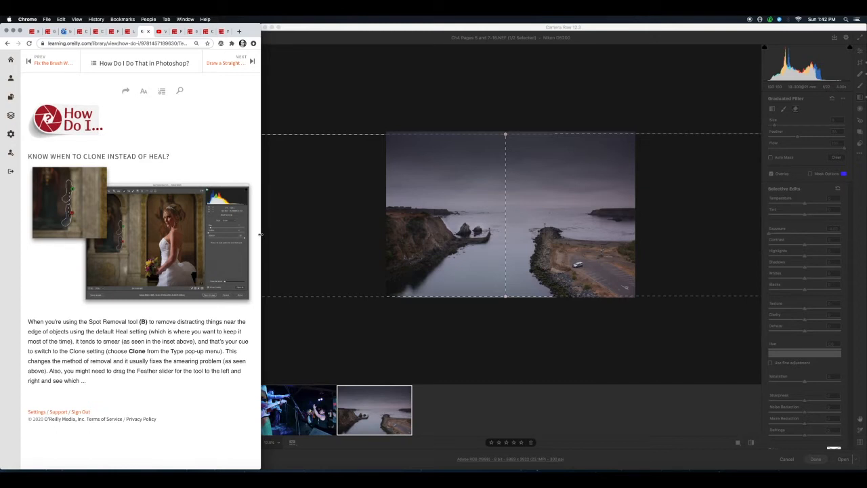
{"action": "key", "text": "super+equal"}
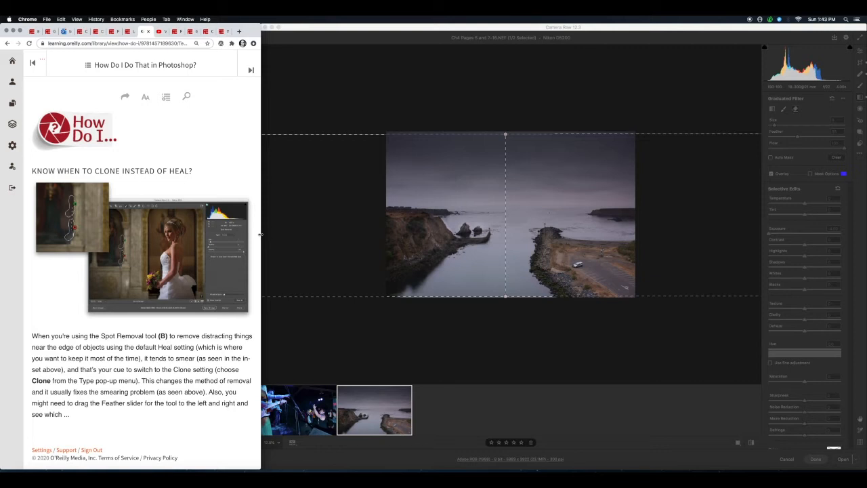
{"action": "key", "text": "super+equal"}
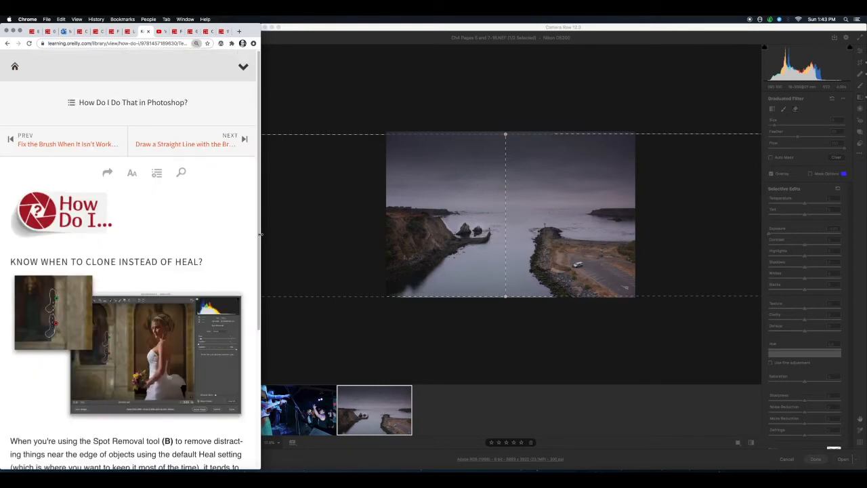
- Activate the Heal tool in Camera Raw for the parking area and set its type to Clone
{"action": "left_click", "coordinate": [670, 89]}
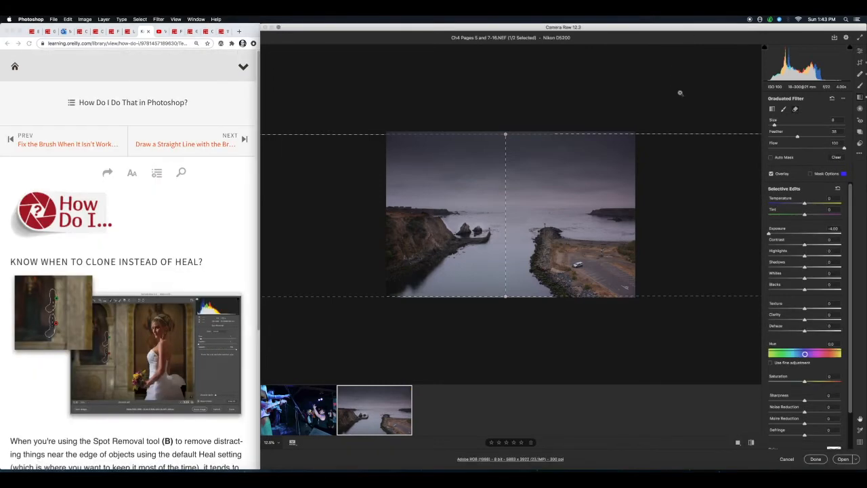
{"action": "key", "text": "super+equal"}
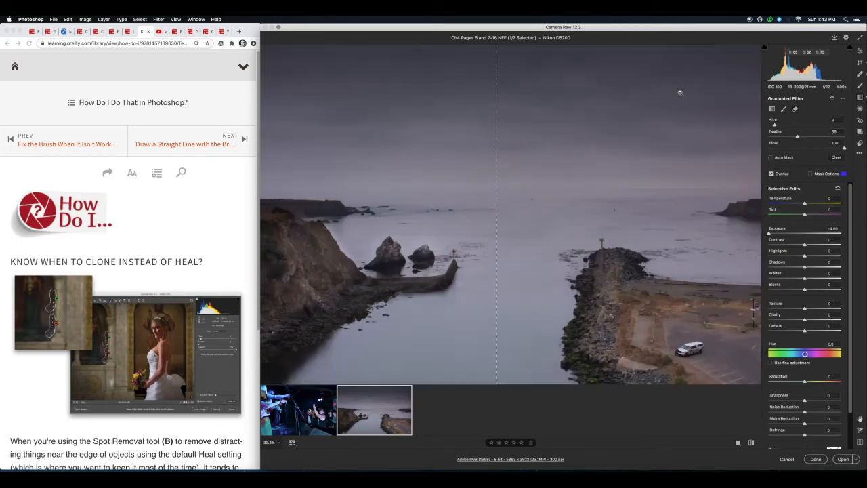
{"action": "key", "text": "super+equal"}
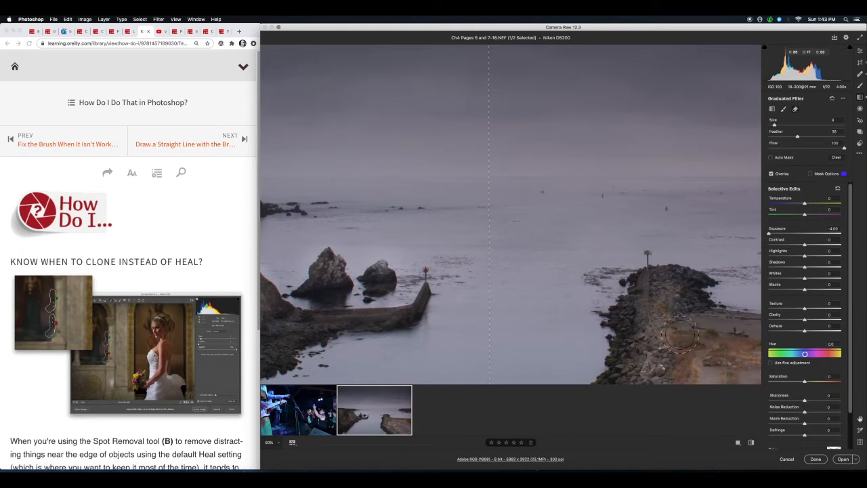
{"action": "mouse_move", "coordinate": [676, 329]}
{"action": "left_mouse_down"}
{"action": "mouse_move", "coordinate": [521, 196]}
{"action": "mouse_move", "coordinate": [412, 162]}
{"action": "left_mouse_up"}
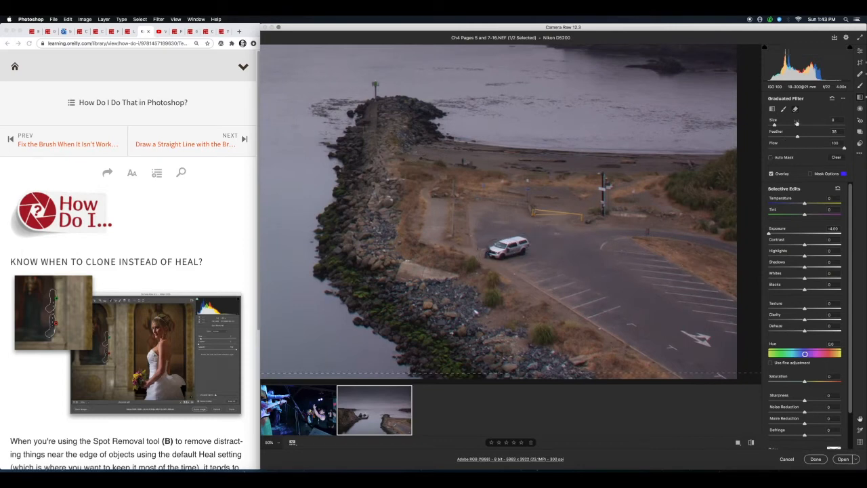
{"action": "left_click", "coordinate": [860, 75]}
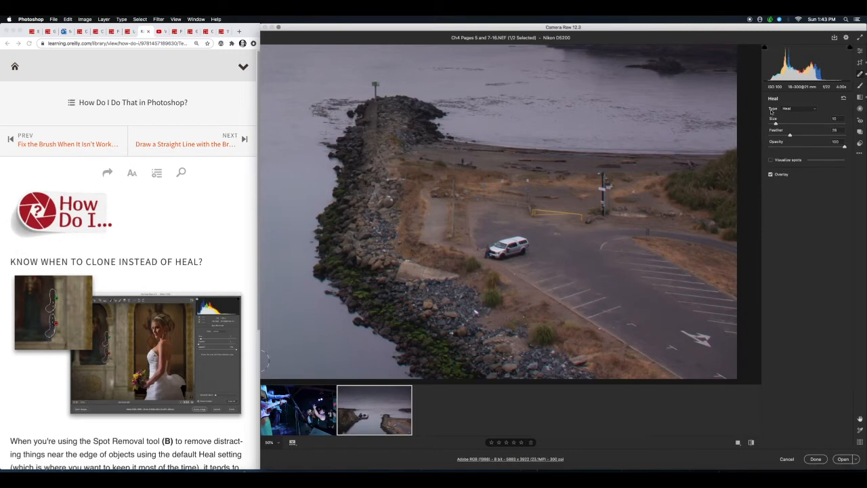
{"action": "left_click", "coordinate": [806, 111]}
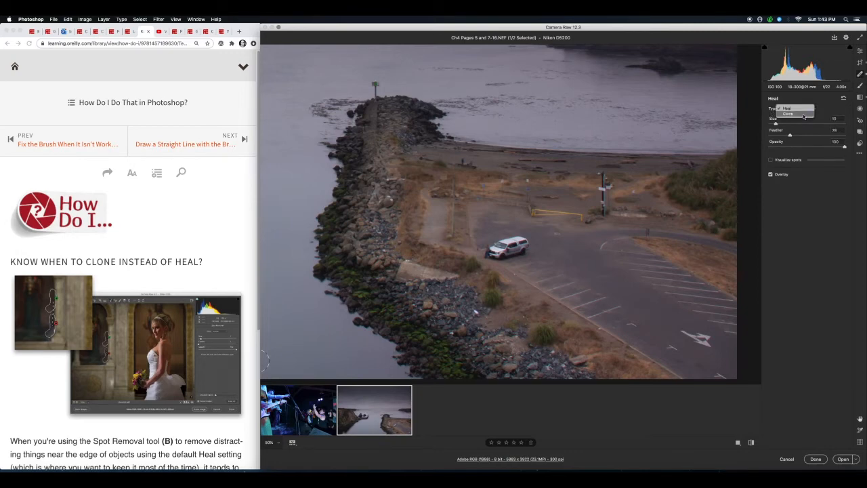
{"action": "left_click", "coordinate": [804, 114]}
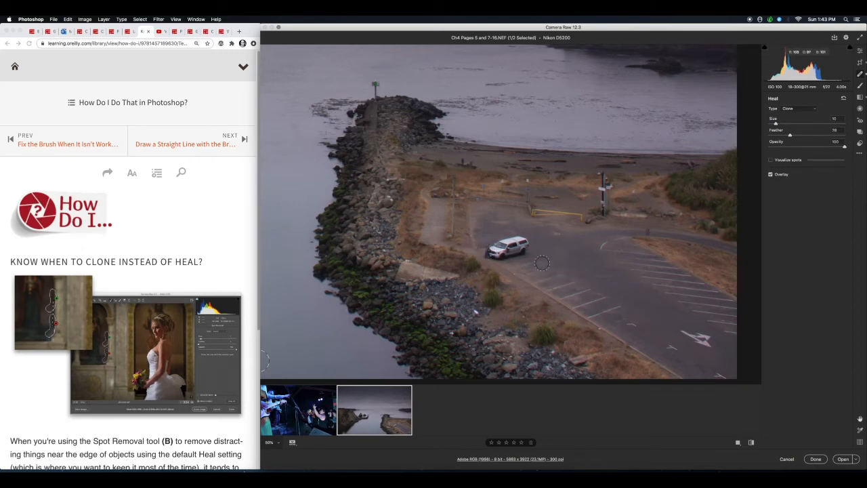
- Set the clone brush size to 22 and paint over the white truck in the parking lot
{"action": "key", "text": "bracketright"}
{"action": "key", "text": "bracketright"}
{"action": "key", "text": "bracketright"}
{"action": "key", "text": "bracketright"}
{"action": "key", "text": "bracketright"}
{"action": "key", "text": "bracketright"}
{"action": "key", "text": "bracketright"}
{"action": "key", "text": "bracketleft"}
{"action": "key", "text": "bracketleft"}
{"action": "key", "text": "bracketleft"}
{"action": "key", "text": "bracketleft"}
{"action": "key", "text": "bracketleft"}
{"action": "mouse_move", "coordinate": [494, 252]}
{"action": "left_mouse_down"}
{"action": "mouse_move", "coordinate": [508, 235]}
{"action": "mouse_move", "coordinate": [525, 245]}
{"action": "left_mouse_up"}
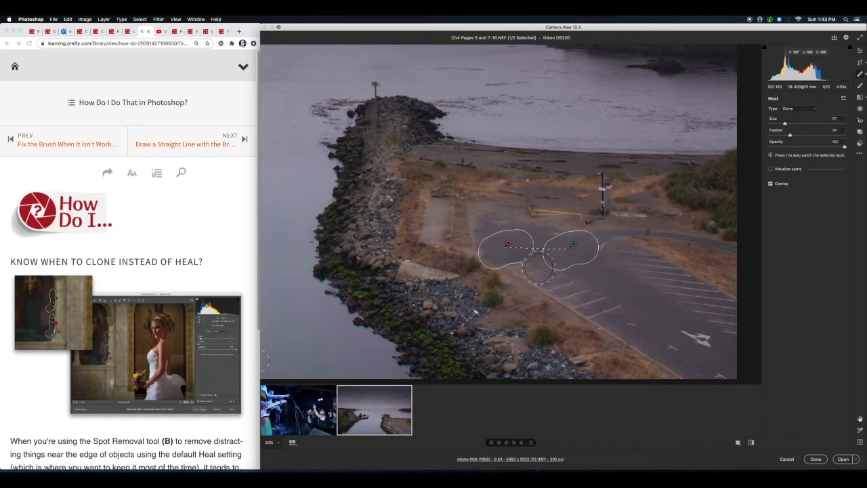
- Move the clone source onto the parking stripes just below the removed truck, and turn off the overlay
{"action": "left_click_drag", "start_coordinate": [582, 251], "coordinate": [546, 265]}
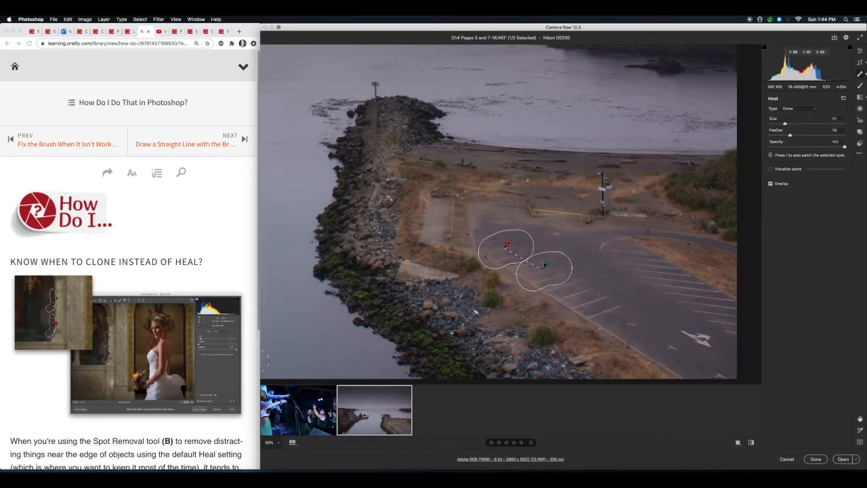
{"action": "left_click_drag", "start_coordinate": [553, 276], "coordinate": [552, 277]}
{"action": "key", "text": "v"}
{"action": "key", "text": "super+minus"}
{"action": "key", "text": "super+minus"}
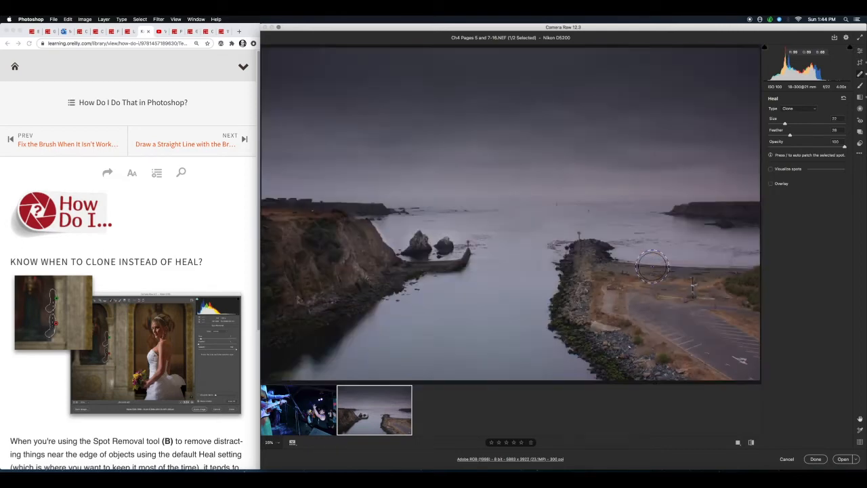
{"action": "key", "text": "super+minus"}
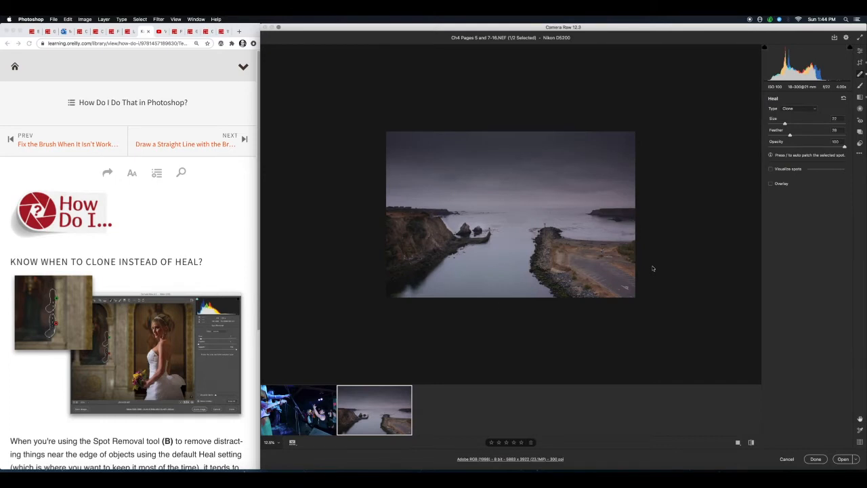
- Shrink the book page's zoom in Chrome and advance to the page on drawing a straight line with the brush
{"action": "left_click", "coordinate": [237, 101]}
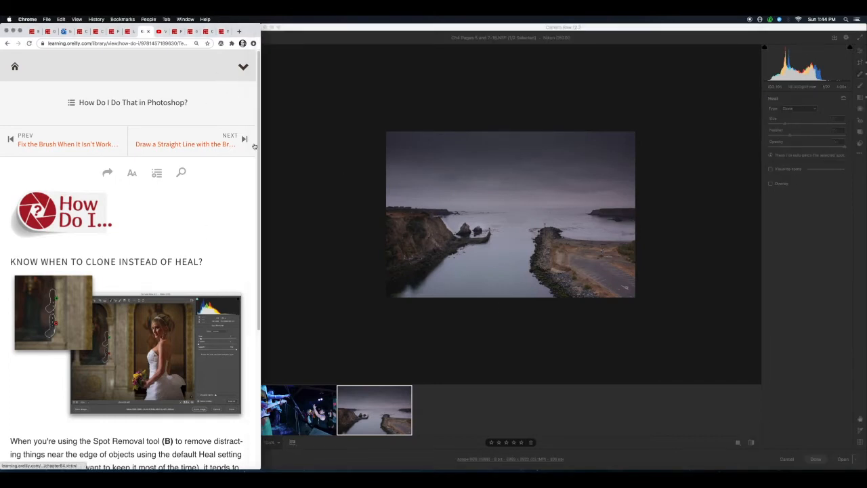
{"action": "key", "text": "super+minus"}
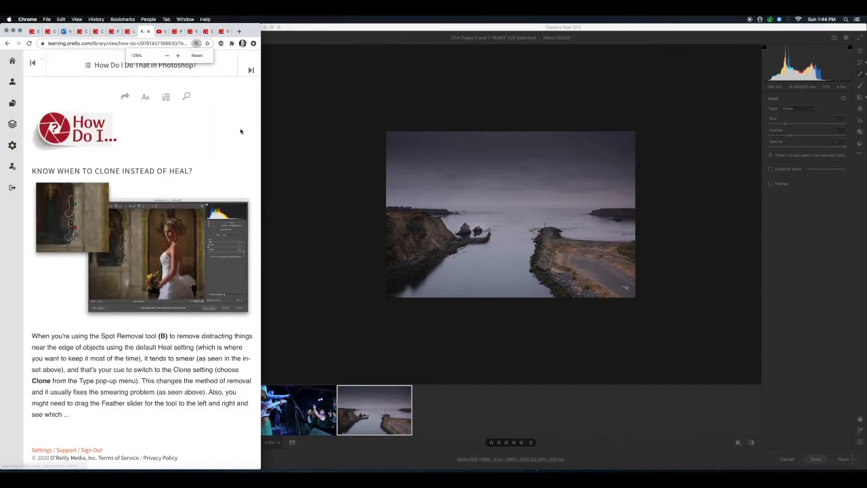
{"action": "key", "text": "super+minus"}
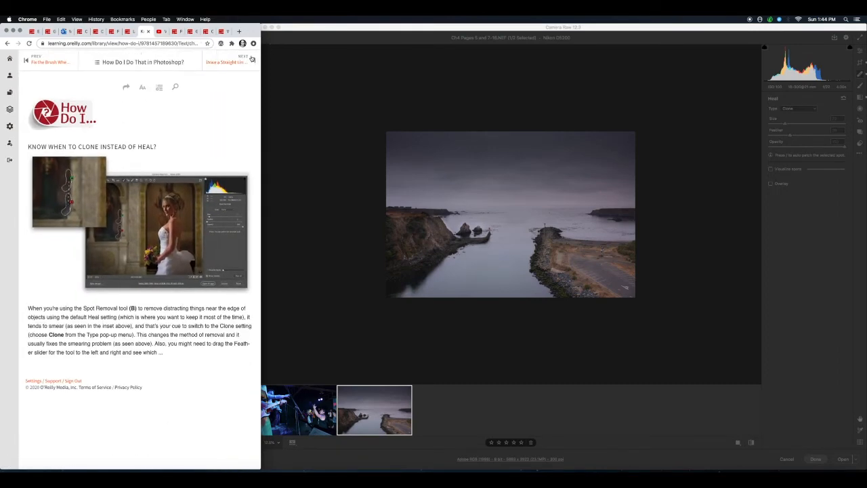
{"action": "left_click", "coordinate": [253, 61]}
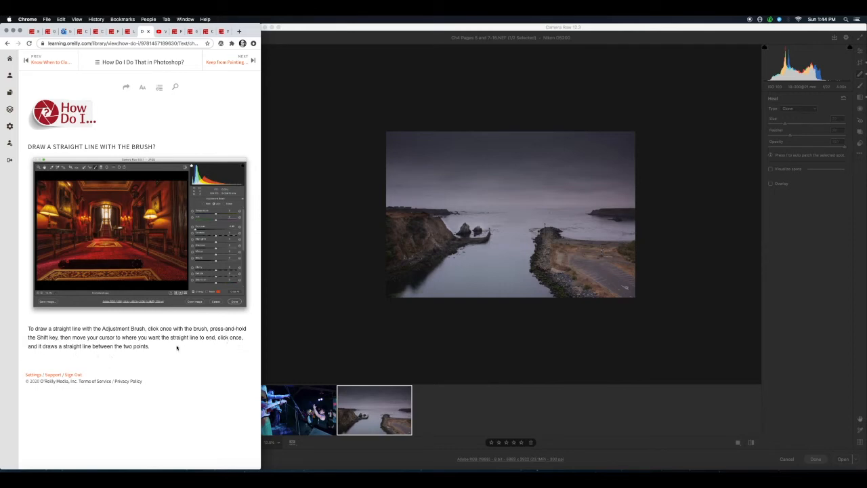
- Try painting a straight horizontal line across the sky with the Adjustment Brush at Exposure -4.00 in Camera Raw, and undo it
{"action": "left_click", "coordinate": [837, 189]}
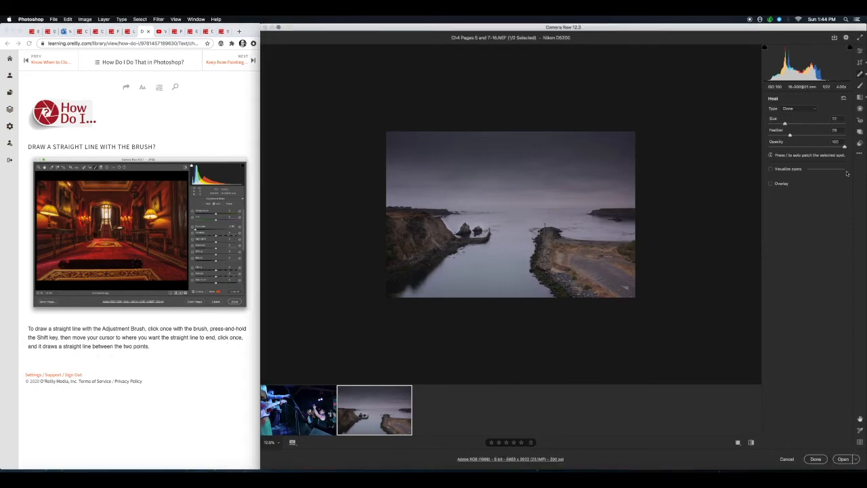
{"action": "left_click", "coordinate": [860, 86]}
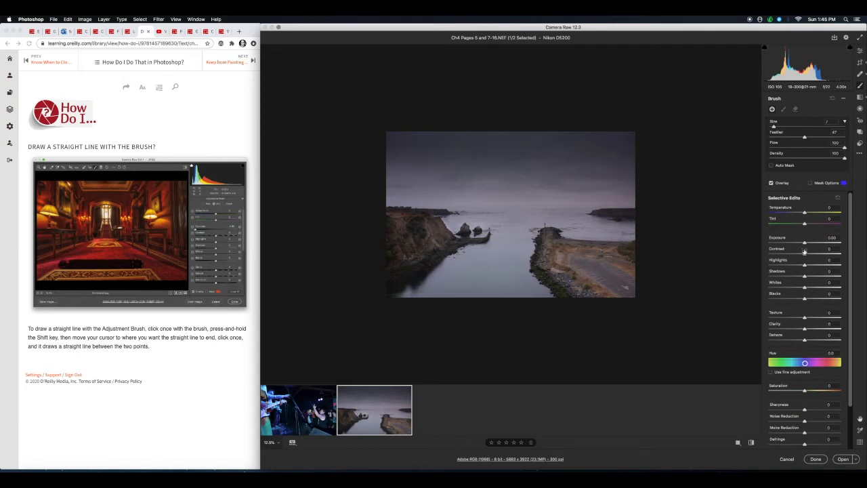
{"action": "left_click_drag", "start_coordinate": [804, 241], "coordinate": [758, 244]}
{"action": "key", "text": "shift"}
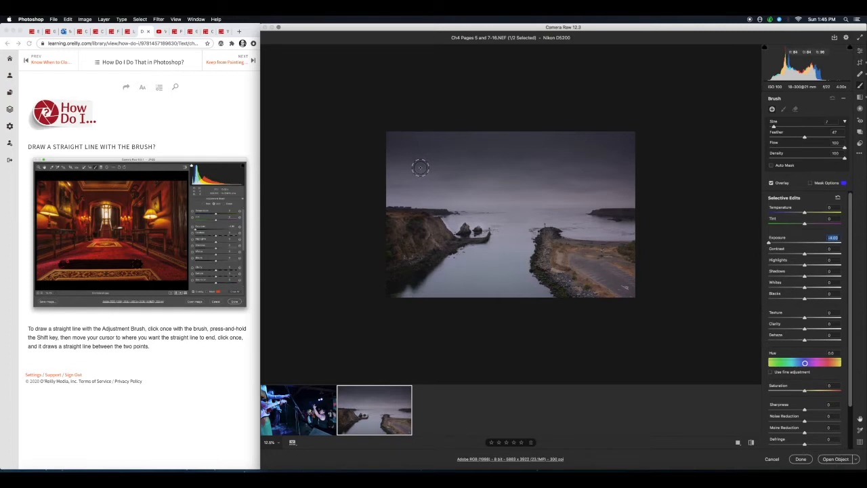
{"action": "left_click", "coordinate": [421, 164], "text": "shift"}
{"action": "left_click", "coordinate": [539, 164], "text": "shift"}
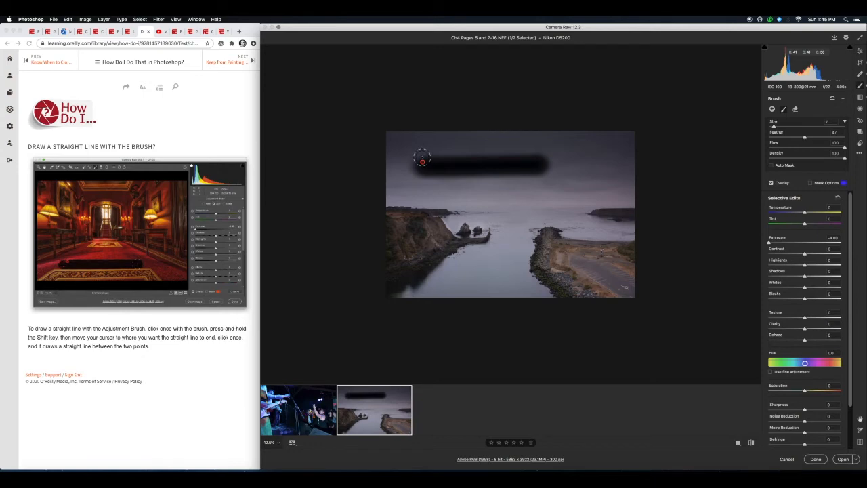
{"action": "key", "text": "super+z"}
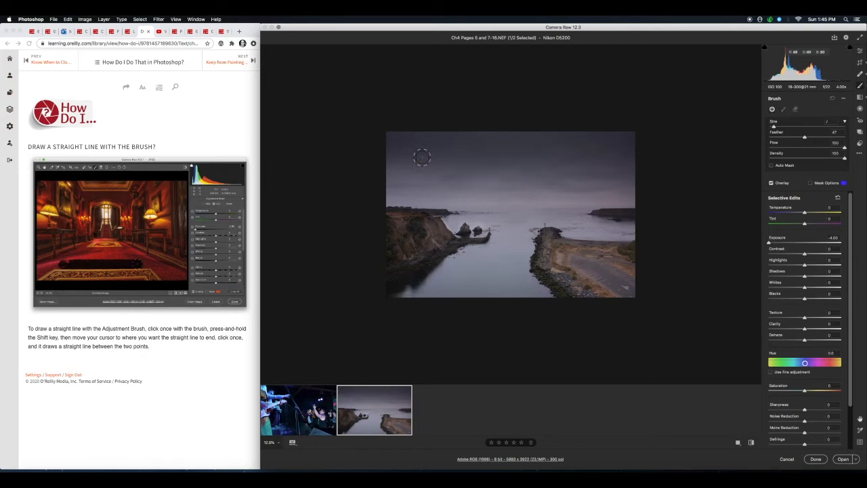
- Advance the book in Chrome to the page on not painting outside the lines, and mark the words about the Auto Mask checkbox
{"action": "left_click", "coordinate": [202, 129]}
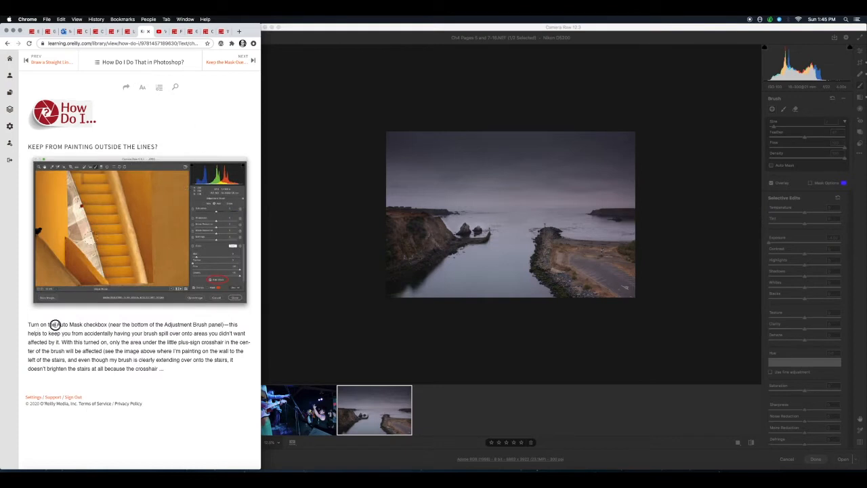
{"action": "left_click_drag", "start_coordinate": [55, 325], "coordinate": [106, 324]}
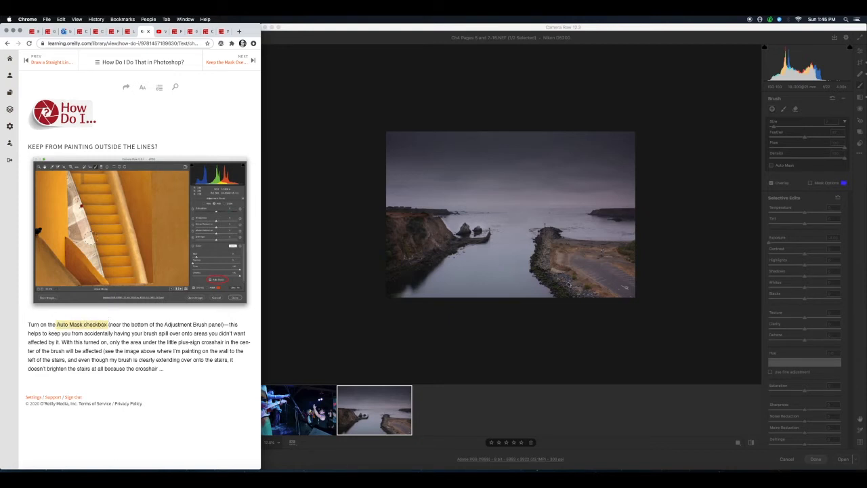
- Set up the Adjustment Brush in Camera Raw with Auto Mask on, Exposure 0.00 and Saturation +100
{"action": "left_click", "coordinate": [818, 111]}
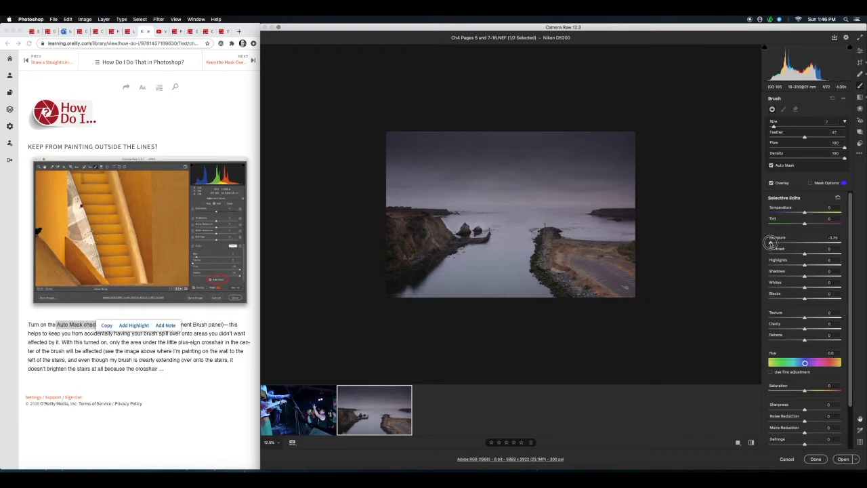
{"action": "left_click_drag", "start_coordinate": [770, 242], "coordinate": [795, 246]}
{"action": "left_click_drag", "start_coordinate": [804, 391], "coordinate": [841, 391]}
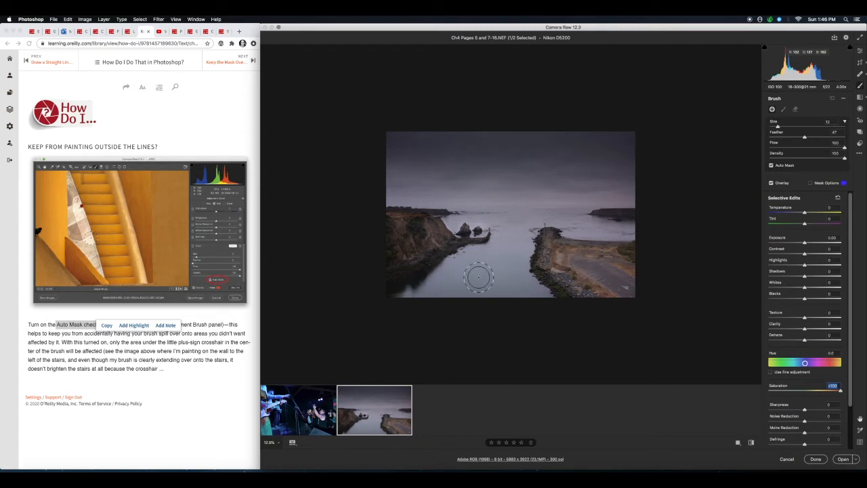
- Enlarge the brush to size 18 and paint the saturation boost over the channel water between the cliff and the jetty
{"action": "key", "text": "bracketright"}
{"action": "key", "text": "bracketright"}
{"action": "key", "text": "bracketright"}
{"action": "key", "text": "bracketright"}
{"action": "mouse_move", "coordinate": [447, 280]}
{"action": "left_mouse_down"}
{"action": "mouse_move", "coordinate": [453, 280]}
{"action": "mouse_move", "coordinate": [421, 289]}
{"action": "mouse_move", "coordinate": [531, 287]}
{"action": "mouse_move", "coordinate": [411, 280]}
{"action": "mouse_move", "coordinate": [538, 282]}
{"action": "mouse_move", "coordinate": [521, 284]}
{"action": "mouse_move", "coordinate": [527, 289]}
{"action": "mouse_move", "coordinate": [514, 253]}
{"action": "mouse_move", "coordinate": [519, 238]}
{"action": "mouse_move", "coordinate": [397, 302]}
{"action": "left_mouse_up"}
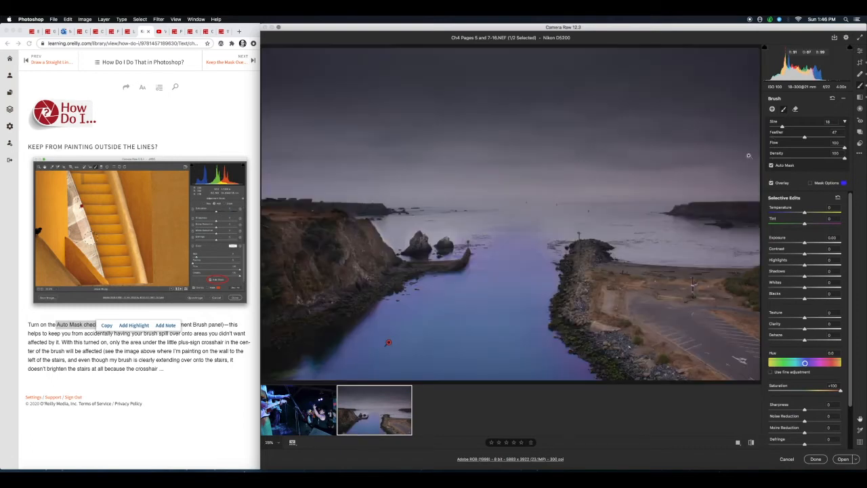
- Reduce the brush to size 8 and paint the saturation boost across the open sea beyond the cliff
{"action": "key", "text": "super+plus"}
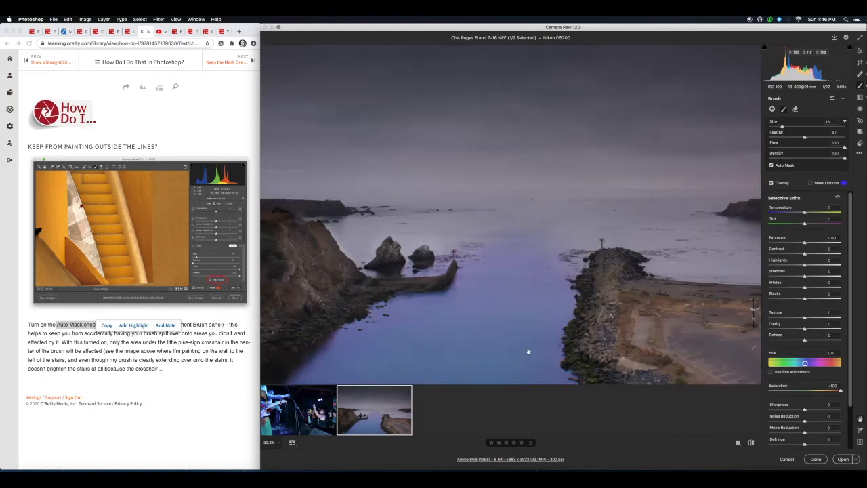
{"action": "left_click_drag", "start_coordinate": [527, 350], "coordinate": [593, 218]}
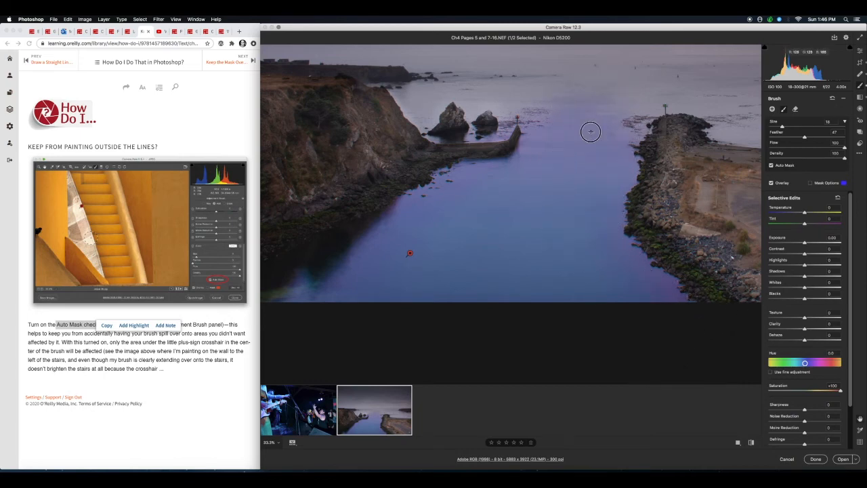
{"action": "left_click_drag", "start_coordinate": [590, 132], "coordinate": [591, 211]}
{"action": "key", "text": "bracketleft"}
{"action": "key", "text": "bracketleft"}
{"action": "key", "text": "bracketleft"}
{"action": "key", "text": "bracketleft"}
{"action": "key", "text": "bracketleft"}
{"action": "key", "text": "bracketleft"}
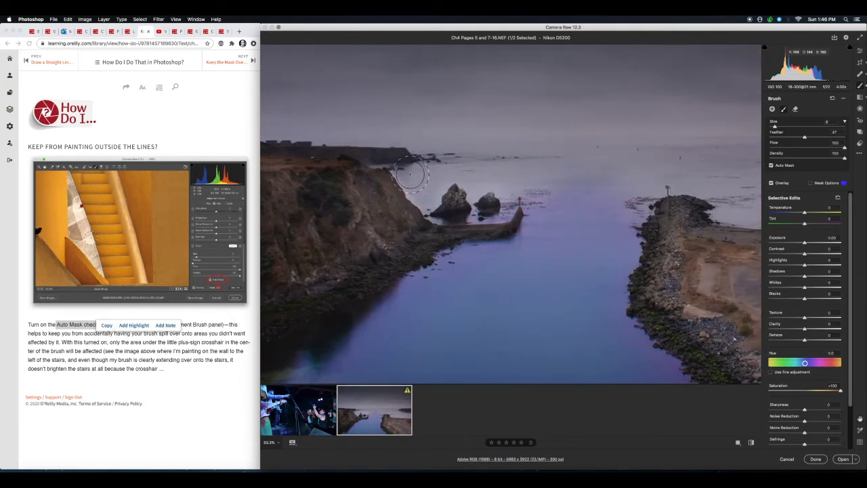
{"action": "mouse_move", "coordinate": [413, 173]}
{"action": "left_mouse_down"}
{"action": "mouse_move", "coordinate": [428, 197]}
{"action": "mouse_move", "coordinate": [439, 161]}
{"action": "mouse_move", "coordinate": [421, 191]}
{"action": "mouse_move", "coordinate": [420, 178]}
{"action": "mouse_move", "coordinate": [452, 165]}
{"action": "mouse_move", "coordinate": [464, 143]}
{"action": "mouse_move", "coordinate": [509, 153]}
{"action": "mouse_move", "coordinate": [704, 159]}
{"action": "left_mouse_up"}
- Paint the saturation boost over the bay water behind the rock jetty and up to the horizon
{"action": "scroll", "coordinate": [470, 168], "scroll_direction": "right", "scroll_amount": 10}
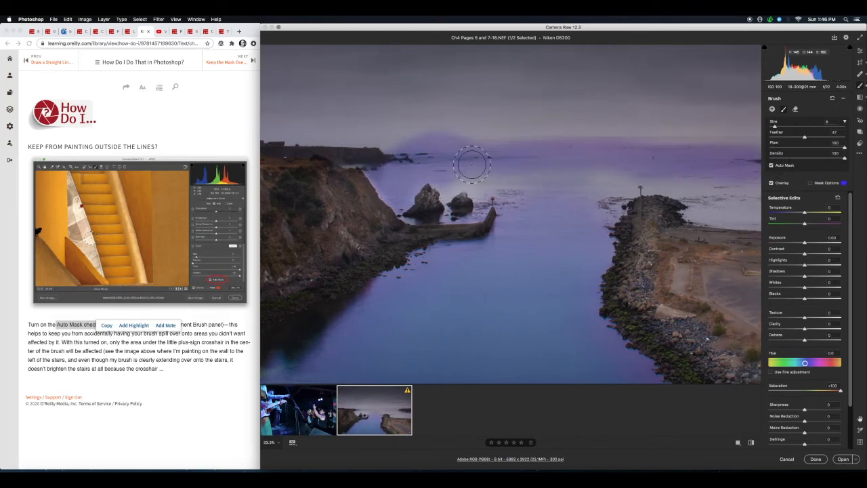
{"action": "scroll", "coordinate": [637, 196], "scroll_direction": "right", "scroll_amount": 10}
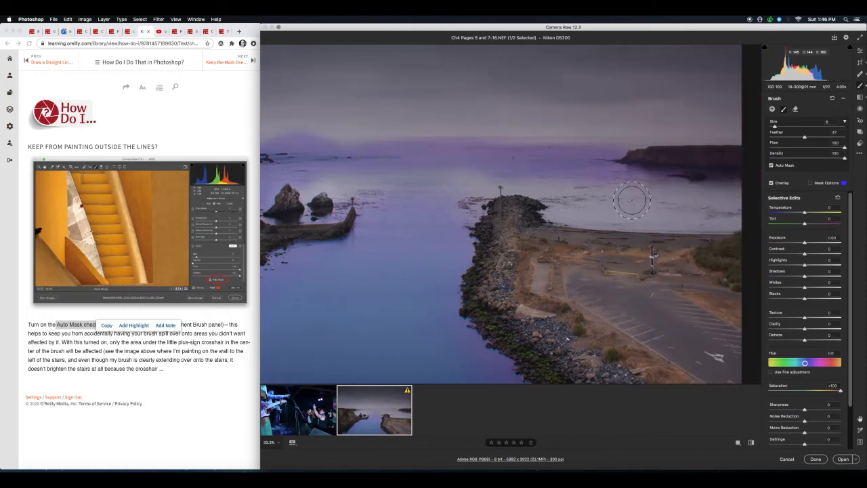
{"action": "scroll", "coordinate": [610, 200], "scroll_direction": "right", "scroll_amount": 4}
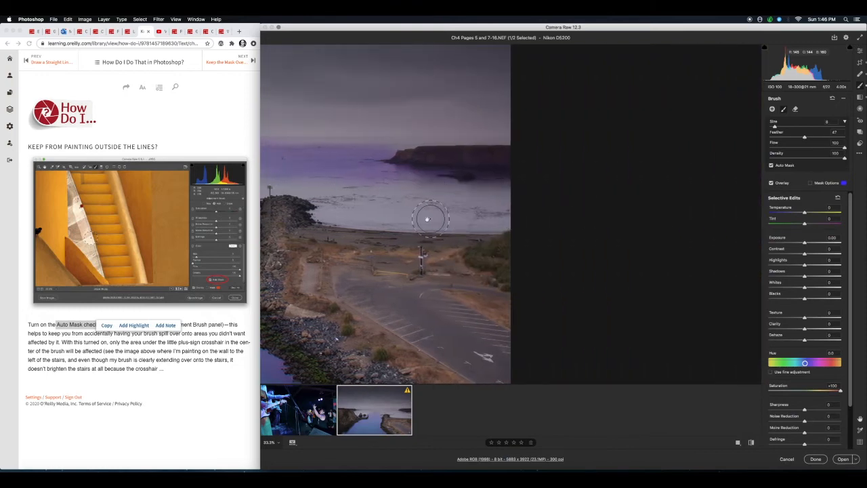
{"action": "scroll", "coordinate": [474, 207], "scroll_direction": "left", "scroll_amount": 8}
{"action": "mouse_move", "coordinate": [555, 208]}
{"action": "left_mouse_down"}
{"action": "mouse_move", "coordinate": [484, 216]}
{"action": "mouse_move", "coordinate": [493, 203]}
{"action": "mouse_move", "coordinate": [494, 224]}
{"action": "mouse_move", "coordinate": [675, 225]}
{"action": "mouse_move", "coordinate": [640, 236]}
{"action": "mouse_move", "coordinate": [616, 222]}
{"action": "mouse_move", "coordinate": [653, 215]}
{"action": "mouse_move", "coordinate": [471, 186]}
{"action": "mouse_move", "coordinate": [492, 192]}
{"action": "mouse_move", "coordinate": [416, 193]}
{"action": "mouse_move", "coordinate": [402, 215]}
{"action": "mouse_move", "coordinate": [394, 187]}
{"action": "mouse_move", "coordinate": [359, 184]}
{"action": "mouse_move", "coordinate": [315, 217]}
{"action": "mouse_move", "coordinate": [313, 196]}
{"action": "mouse_move", "coordinate": [453, 154]}
{"action": "mouse_move", "coordinate": [470, 141]}
{"action": "mouse_move", "coordinate": [466, 172]}
{"action": "mouse_move", "coordinate": [474, 146]}
{"action": "mouse_move", "coordinate": [485, 161]}
{"action": "mouse_move", "coordinate": [493, 143]}
{"action": "mouse_move", "coordinate": [495, 163]}
{"action": "mouse_move", "coordinate": [504, 142]}
{"action": "mouse_move", "coordinate": [511, 158]}
{"action": "mouse_move", "coordinate": [531, 153]}
{"action": "mouse_move", "coordinate": [404, 157]}
{"action": "mouse_move", "coordinate": [529, 130]}
{"action": "mouse_move", "coordinate": [463, 140]}
{"action": "left_mouse_up"}
- Undo the stroke that spilled above the horizon, and paint the water beside the far headland with the brush at size 4
{"action": "key", "text": "bracketleft"}
{"action": "key", "text": "bracketleft"}
{"action": "key", "text": "bracketleft"}
{"action": "key", "text": "bracketleft"}
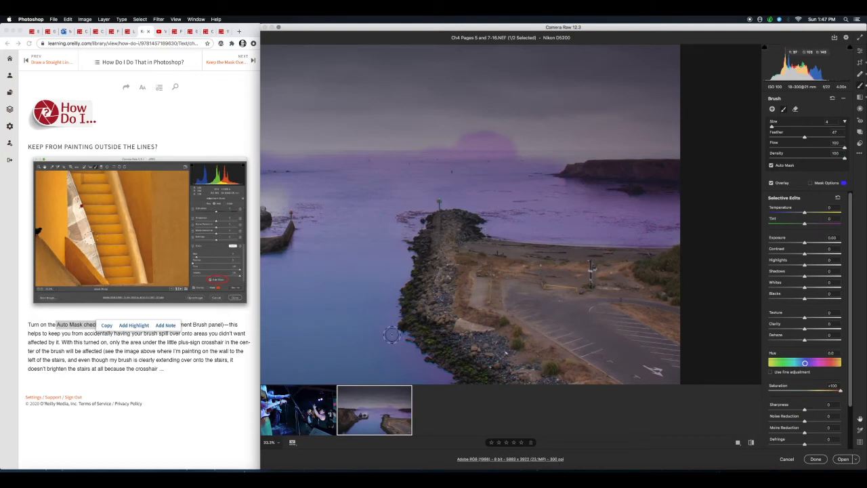
{"action": "key", "text": "super+z"}
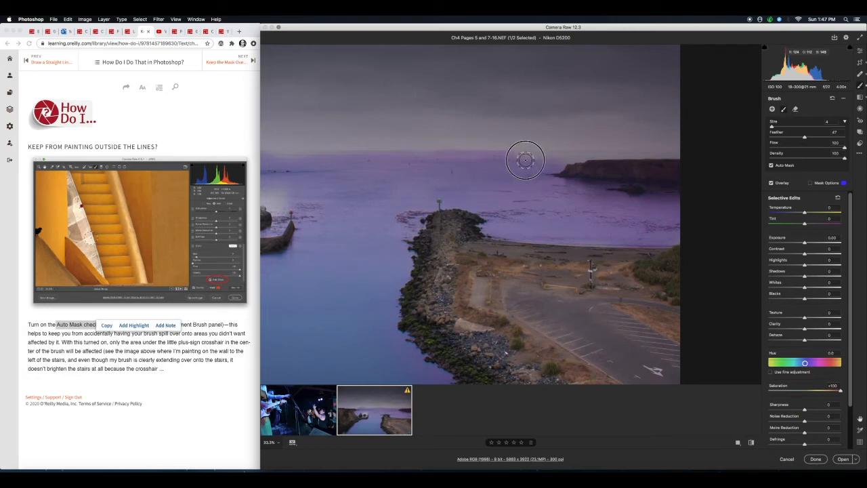
{"action": "mouse_move", "coordinate": [609, 159]}
{"action": "left_mouse_down"}
{"action": "mouse_move", "coordinate": [677, 157]}
{"action": "mouse_move", "coordinate": [622, 161]}
{"action": "left_mouse_up"}
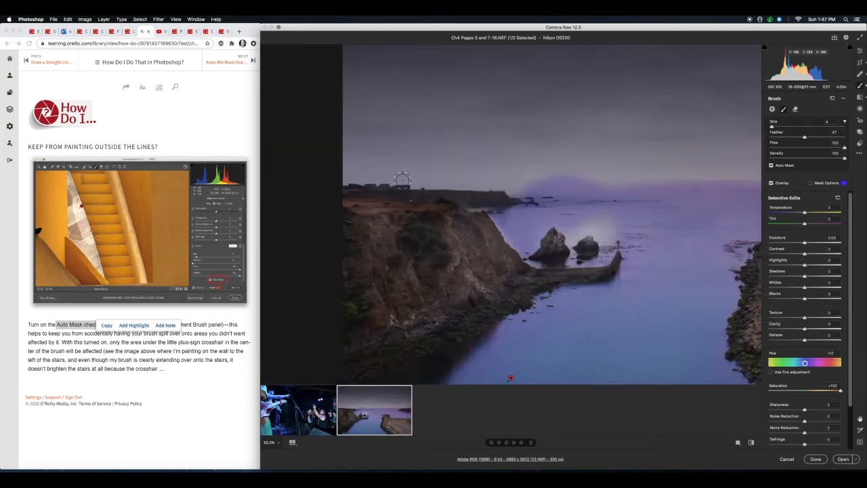
- Paint the saturation boost along the horizon behind the cliff and between the two sea rocks
{"action": "left_click_drag", "start_coordinate": [425, 190], "coordinate": [685, 188]}
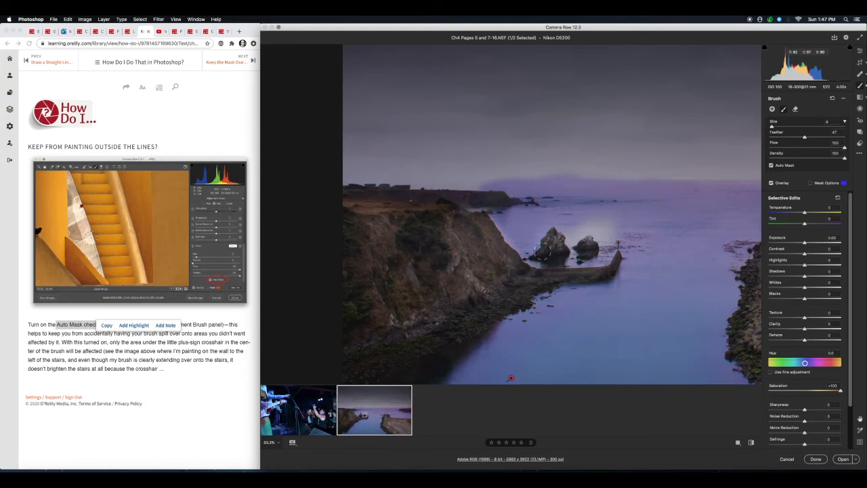
{"action": "mouse_move", "coordinate": [571, 255]}
{"action": "left_mouse_down"}
{"action": "mouse_move", "coordinate": [597, 217]}
{"action": "mouse_move", "coordinate": [604, 255]}
{"action": "mouse_move", "coordinate": [615, 225]}
{"action": "mouse_move", "coordinate": [611, 247]}
{"action": "mouse_move", "coordinate": [580, 262]}
{"action": "left_mouse_up"}
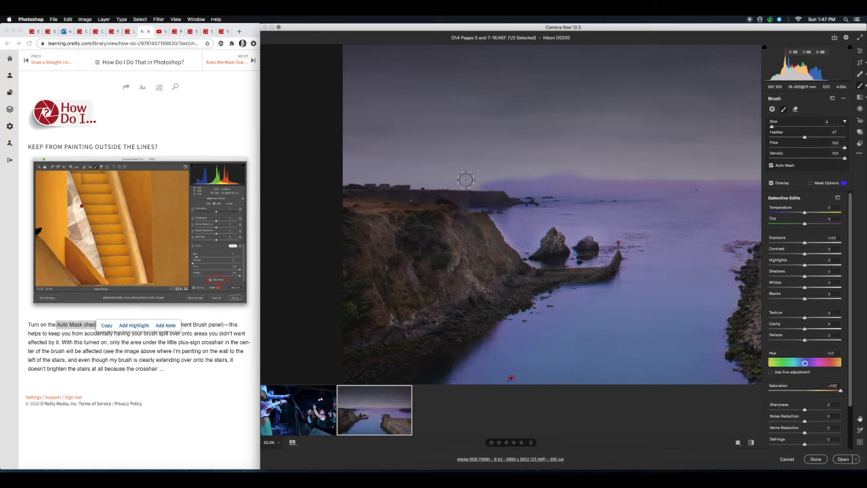
{"action": "left_click_drag", "start_coordinate": [481, 185], "coordinate": [338, 188]}
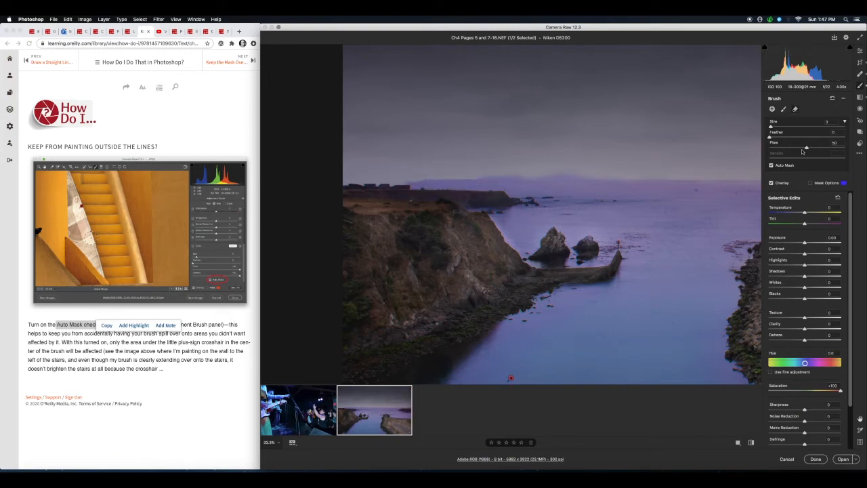
- Set the brush eraser to size 7 with a softer feather, and erase the saturation spill from the sky along the horizon
{"action": "left_click_drag", "start_coordinate": [769, 137], "coordinate": [831, 138]}
{"action": "key", "text": "bracketright"}
{"action": "key", "text": "bracketright"}
{"action": "key", "text": "bracketright"}
{"action": "key", "text": "bracketright"}
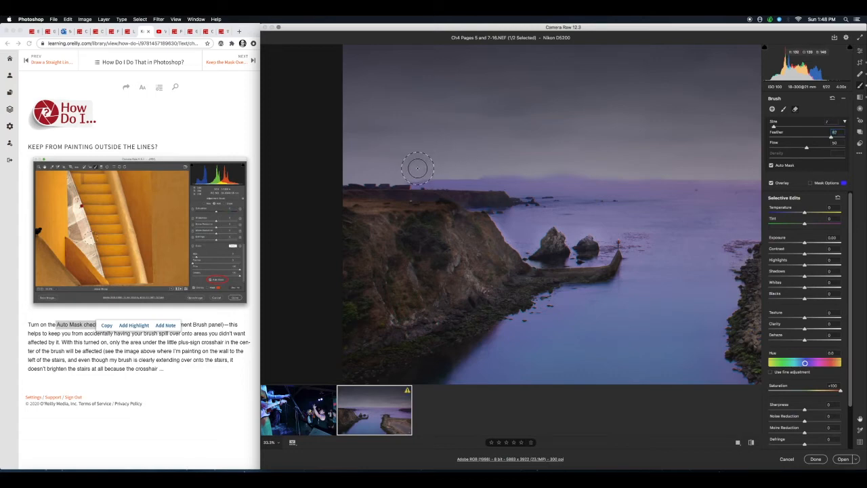
{"action": "mouse_move", "coordinate": [432, 168]}
{"action": "left_mouse_down"}
{"action": "mouse_move", "coordinate": [413, 164]}
{"action": "mouse_move", "coordinate": [630, 165]}
{"action": "mouse_move", "coordinate": [451, 188]}
{"action": "mouse_move", "coordinate": [443, 157]}
{"action": "left_mouse_up"}
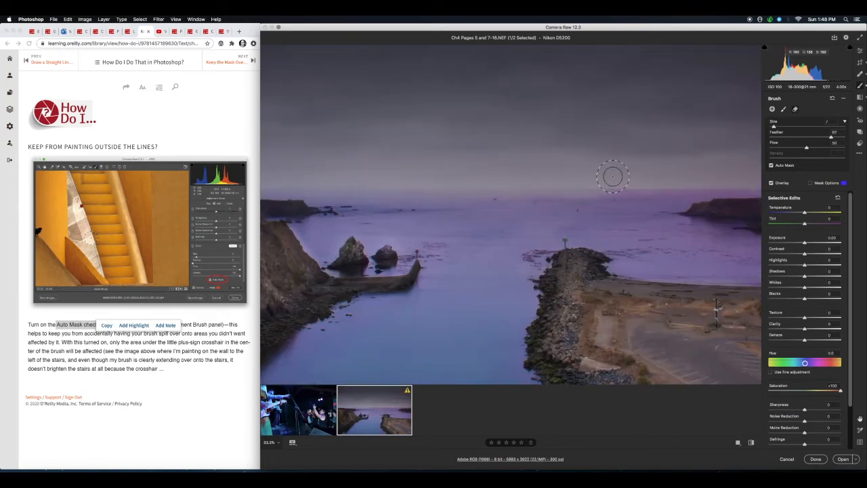
{"action": "left_click_drag", "start_coordinate": [696, 157], "coordinate": [570, 162]}
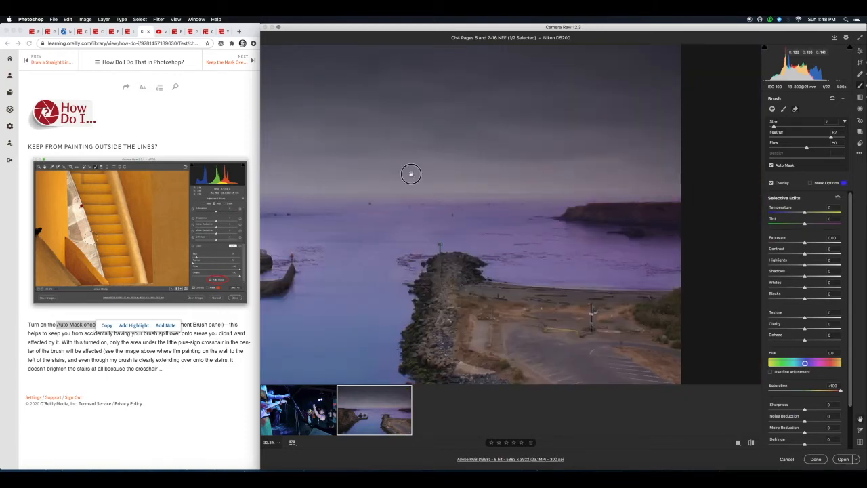
{"action": "left_click_drag", "start_coordinate": [410, 174], "coordinate": [532, 155]}
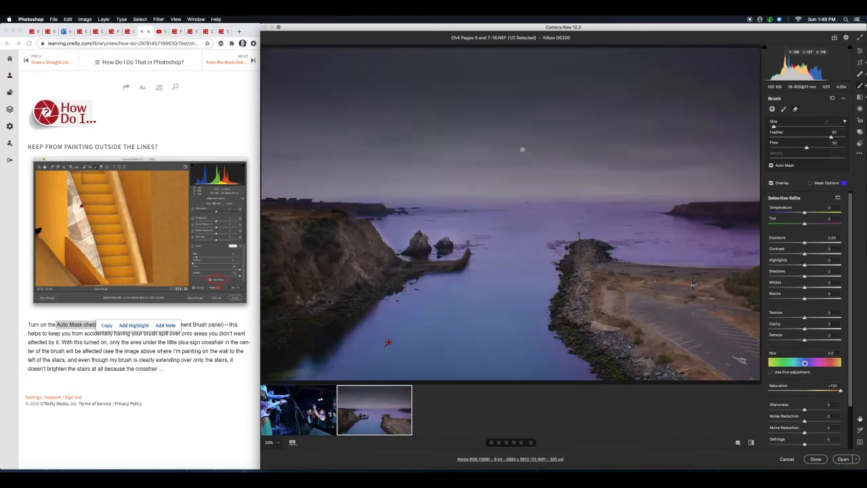
{"action": "left_click", "coordinate": [522, 150], "text": "alt"}
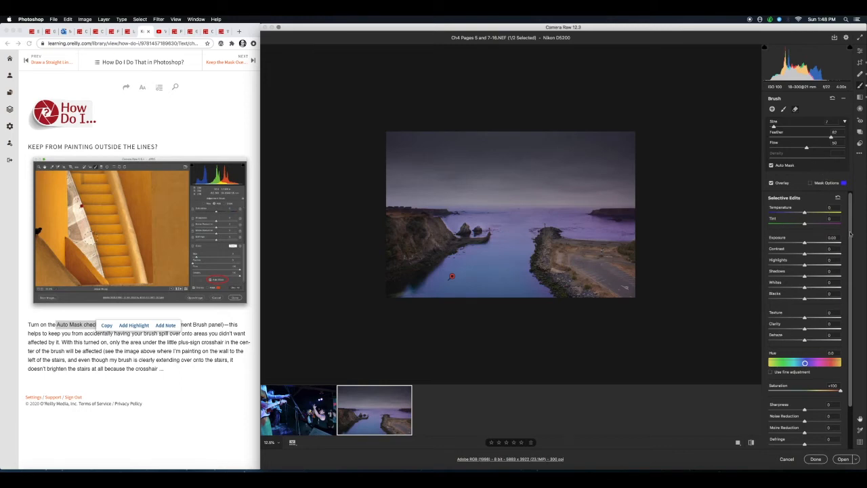
- Try weaker and full saturation on the painted water, and settle on Saturation +39
{"action": "scroll", "coordinate": [850, 227], "scroll_direction": "down", "scroll_amount": 3}
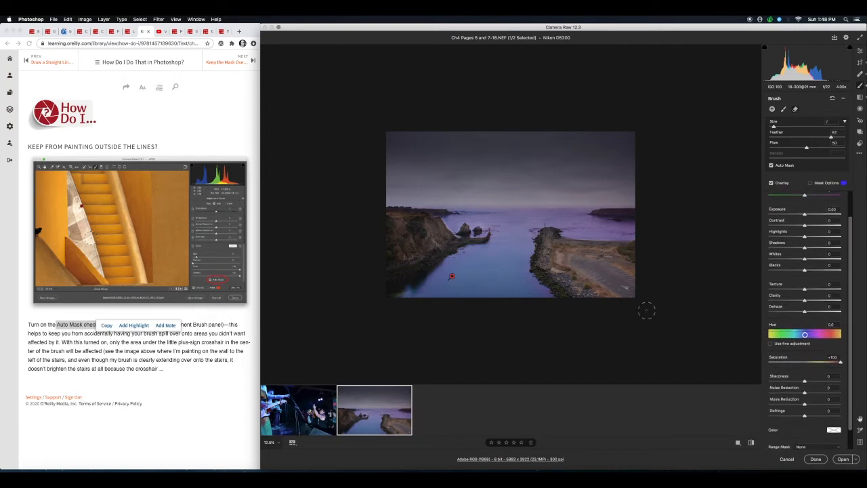
{"action": "mouse_move", "coordinate": [840, 362]}
{"action": "left_mouse_down"}
{"action": "mouse_move", "coordinate": [803, 365]}
{"action": "mouse_move", "coordinate": [822, 363]}
{"action": "left_mouse_up"}
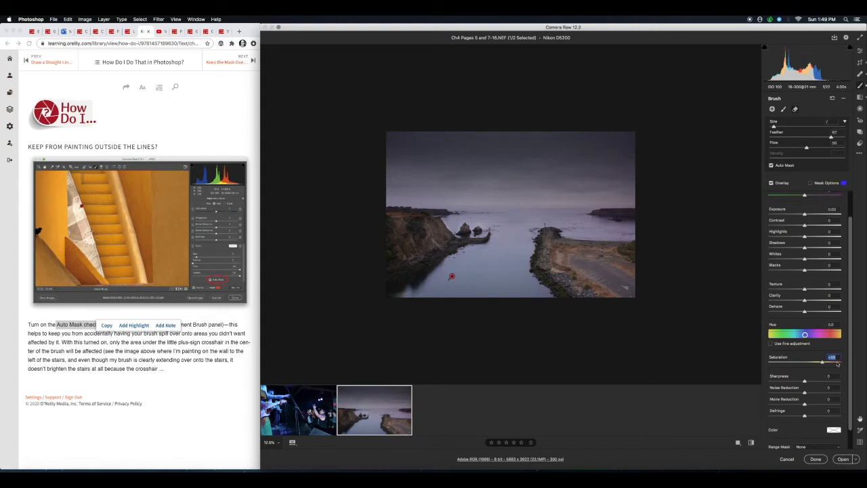
{"action": "left_click_drag", "start_coordinate": [822, 362], "coordinate": [852, 361]}
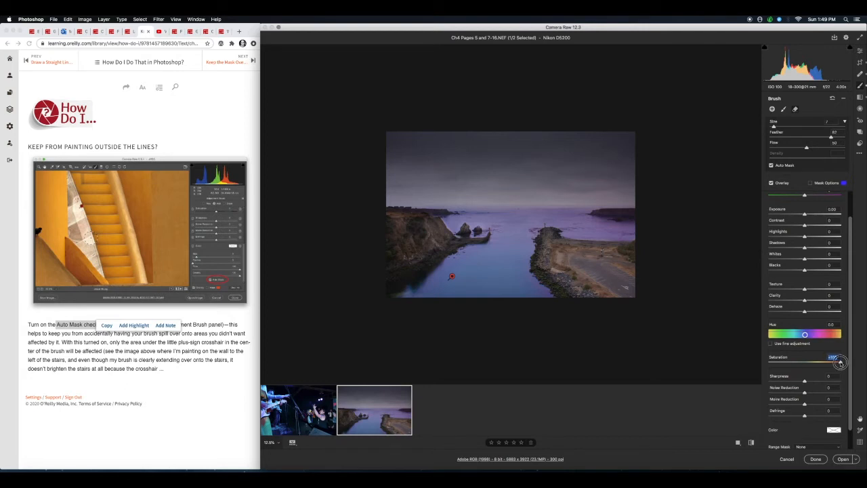
{"action": "left_click_drag", "start_coordinate": [840, 363], "coordinate": [813, 367]}
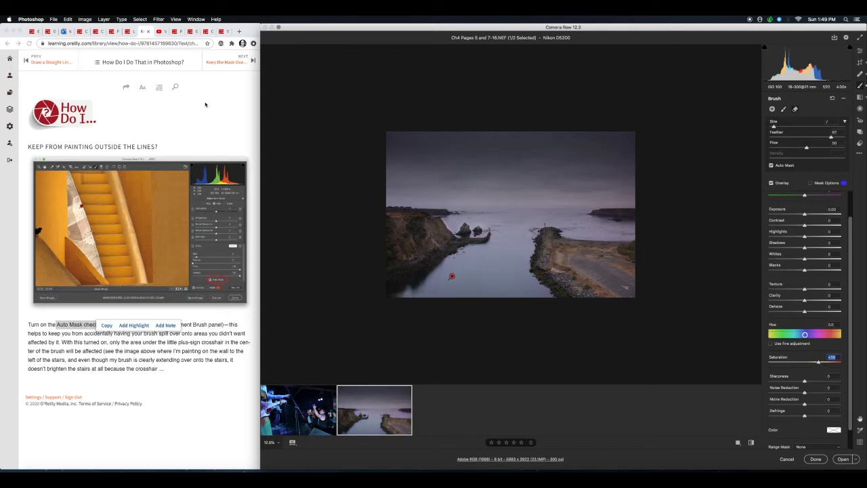
- Advance the book in Chrome to the page on keeping the mask overlay on, and show the brush mask in Camera Raw
{"action": "left_click", "coordinate": [241, 54]}
{"action": "left_click", "coordinate": [253, 61]}
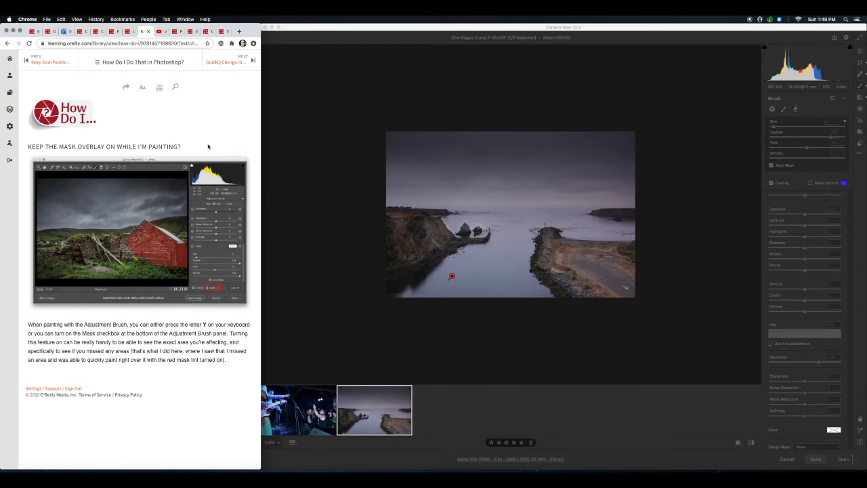
{"action": "left_click", "coordinate": [802, 184]}
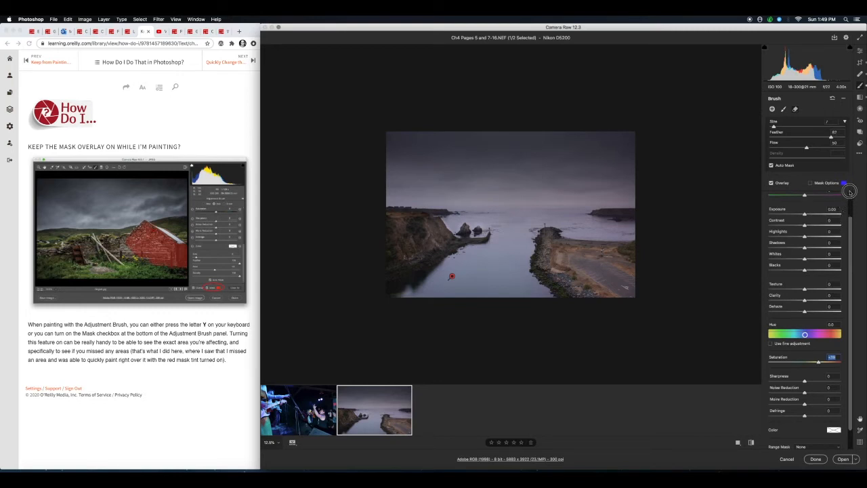
{"action": "left_click", "coordinate": [810, 183]}
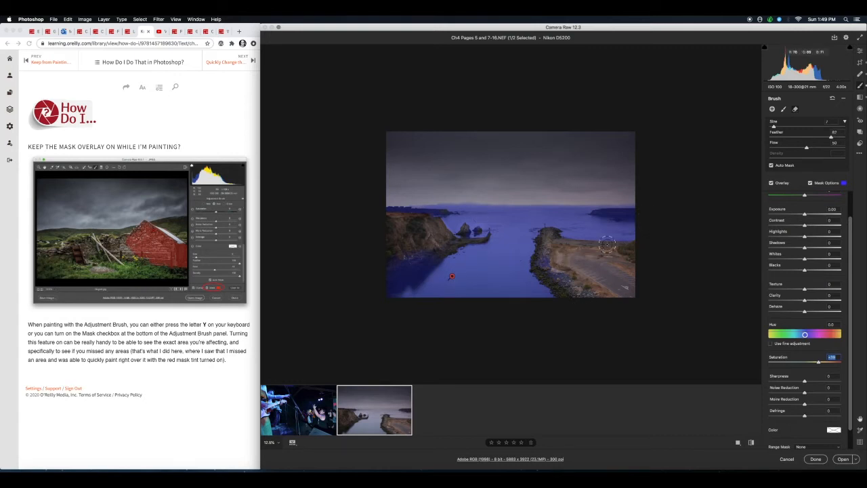
- Erase the mask from the rocks of the jetty with the brush eraser
{"action": "key", "text": "super+equal"}
{"action": "key", "text": "super+equal"}
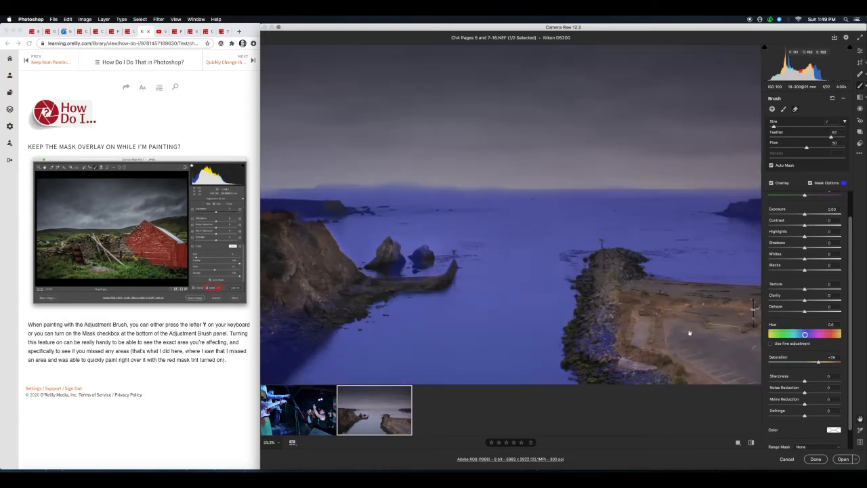
{"action": "left_click_drag", "start_coordinate": [689, 332], "coordinate": [581, 204]}
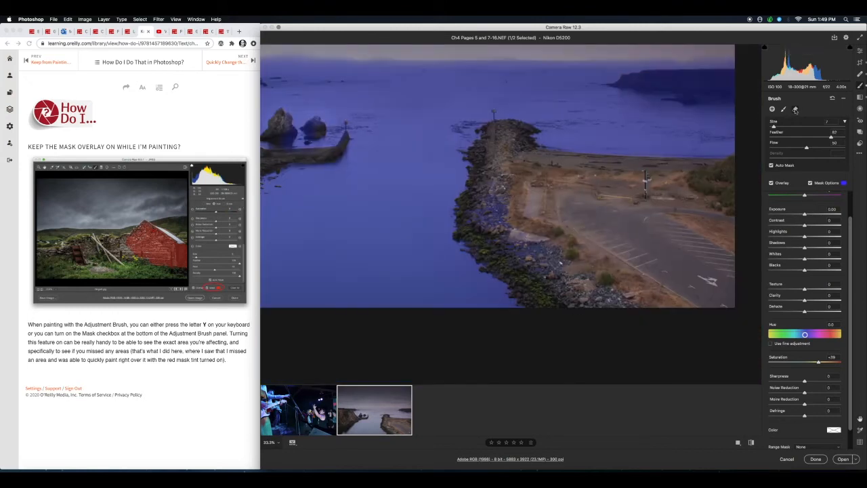
{"action": "left_click", "coordinate": [796, 110]}
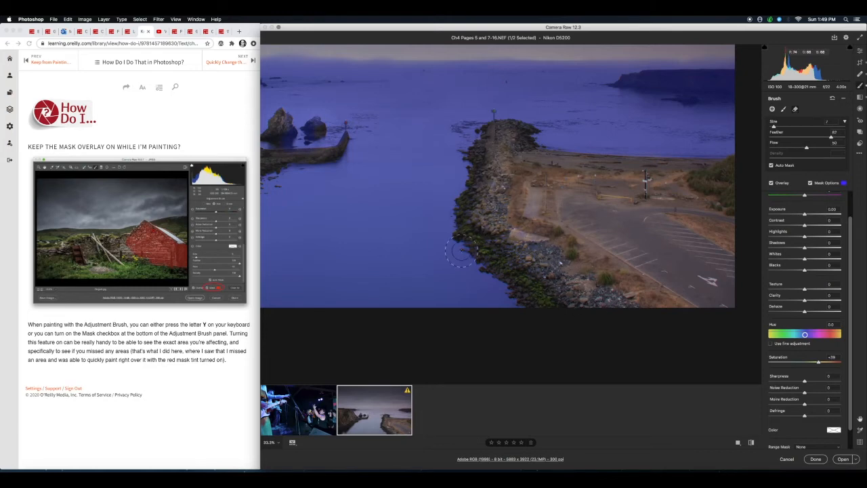
- Erase the mask from the cliff, its shoreline and the headland behind it, reducing the eraser to size 4 for the finer areas
{"action": "left_click_drag", "start_coordinate": [397, 178], "coordinate": [577, 226]}
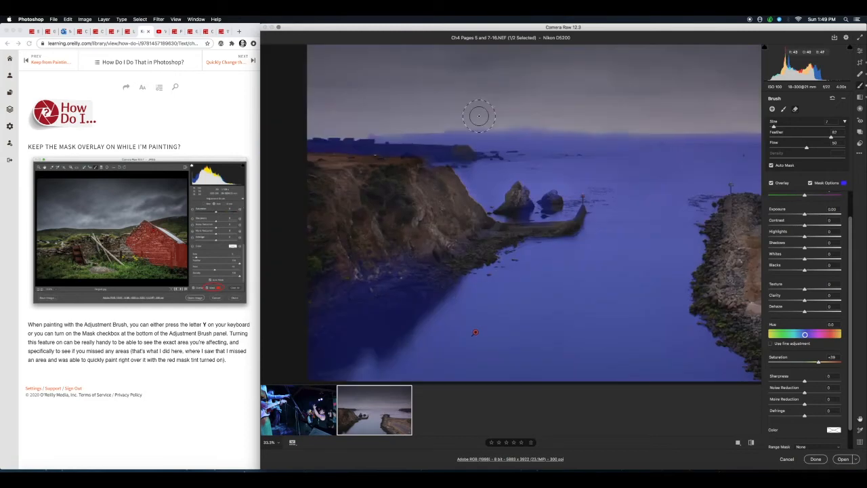
{"action": "key", "text": "bracketleft"}
{"action": "key", "text": "bracketleft"}
{"action": "key", "text": "bracketleft"}
{"action": "key", "text": "bracketleft"}
{"action": "key", "text": "bracketleft"}
{"action": "mouse_move", "coordinate": [551, 197]}
{"action": "left_mouse_down"}
{"action": "mouse_move", "coordinate": [522, 190]}
{"action": "mouse_move", "coordinate": [516, 230]}
{"action": "mouse_move", "coordinate": [558, 228]}
{"action": "mouse_move", "coordinate": [441, 227]}
{"action": "mouse_move", "coordinate": [433, 218]}
{"action": "mouse_move", "coordinate": [434, 260]}
{"action": "mouse_move", "coordinate": [354, 291]}
{"action": "left_mouse_up"}
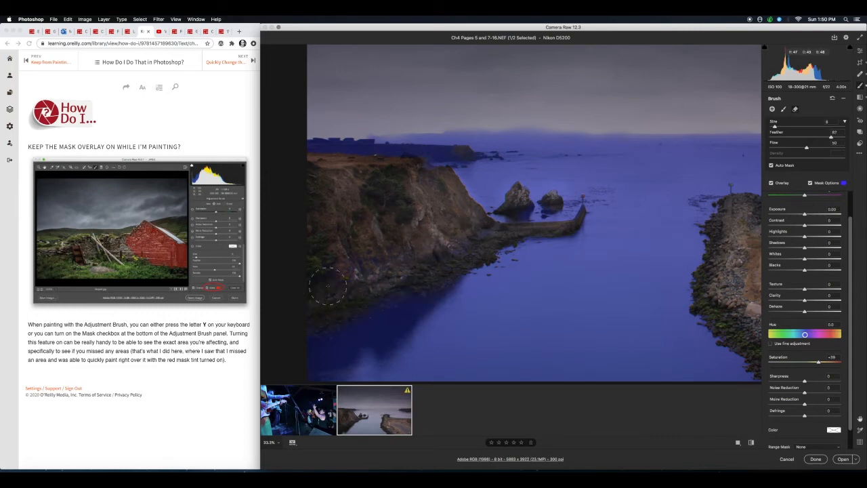
{"action": "mouse_move", "coordinate": [337, 146]}
{"action": "left_mouse_down"}
{"action": "mouse_move", "coordinate": [341, 166]}
{"action": "mouse_move", "coordinate": [324, 154]}
{"action": "mouse_move", "coordinate": [345, 145]}
{"action": "mouse_move", "coordinate": [465, 153]}
{"action": "mouse_move", "coordinate": [451, 155]}
{"action": "mouse_move", "coordinate": [466, 178]}
{"action": "left_mouse_up"}
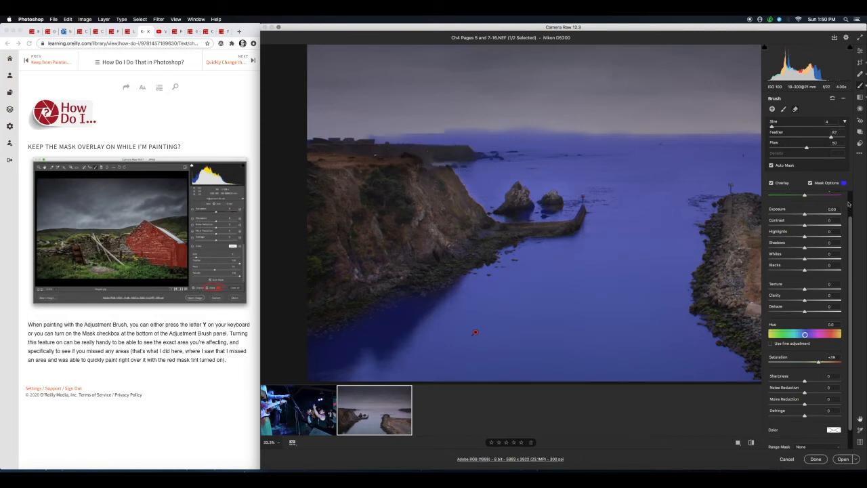
- Hide the brush mask and turn off the edit pin overlay to check the whole image
{"action": "left_click", "coordinate": [810, 183]}
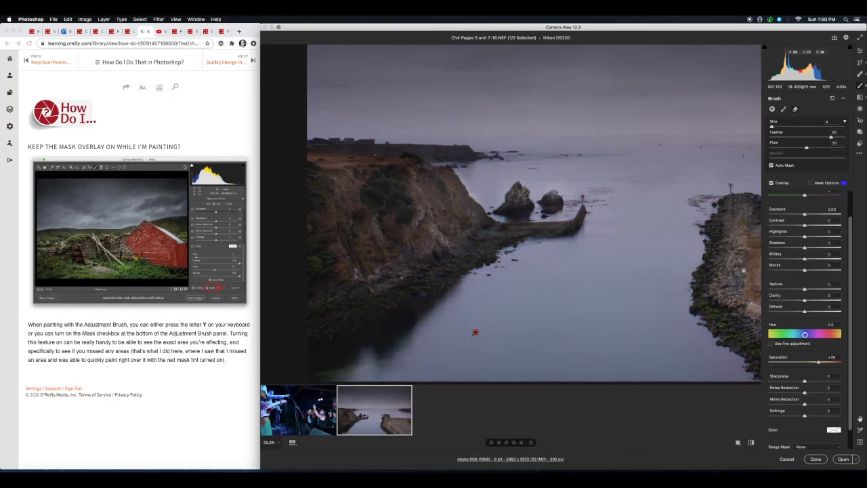
{"action": "key", "text": "super+minus"}
{"action": "key", "text": "super+minus"}
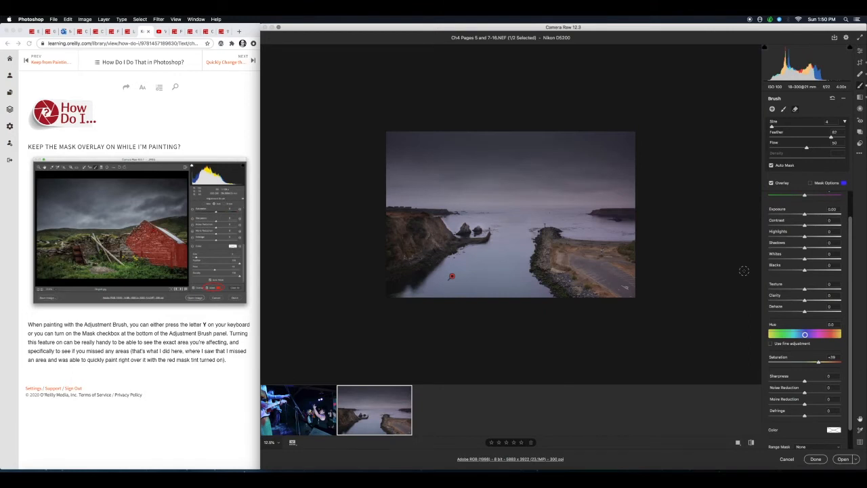
{"action": "key", "text": "v"}
{"action": "key", "text": "v"}
{"action": "key", "text": "v"}
- Advance the book in Chrome past the brush size page to the page on duplicating an edit pin
{"action": "left_click", "coordinate": [226, 121]}
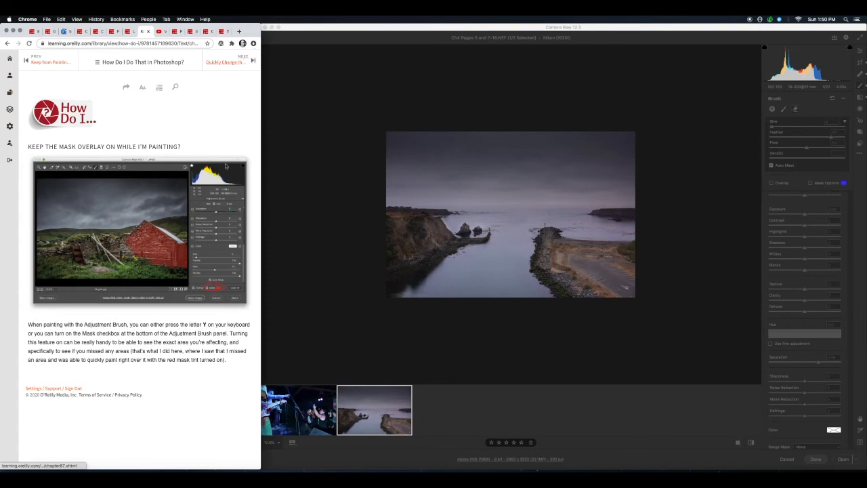
{"action": "key", "text": "Right"}
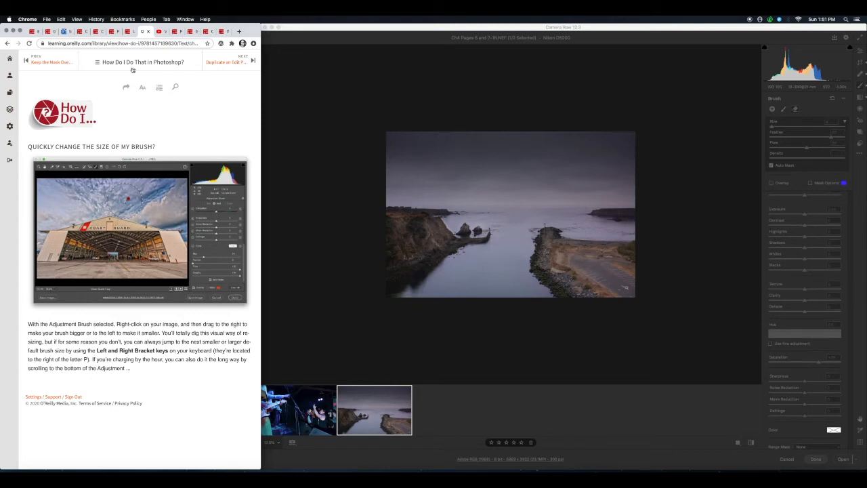
{"action": "left_click", "coordinate": [253, 60]}
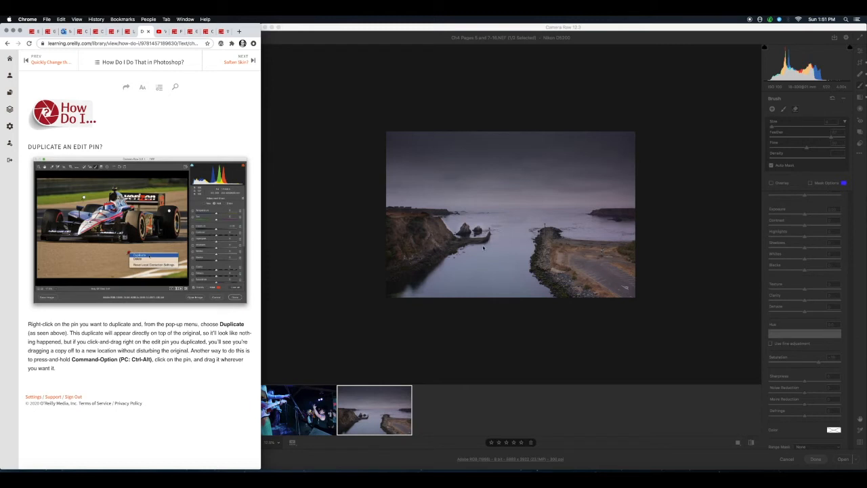
- Switch to Camera Raw, set the brush to add mode and turn the edit pin overlay back on
{"action": "left_click", "coordinate": [680, 180]}
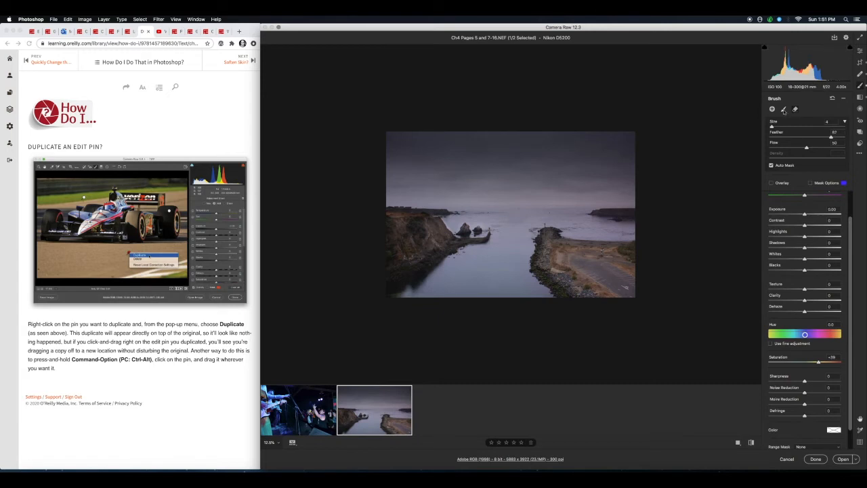
{"action": "left_click", "coordinate": [784, 109]}
{"action": "key", "text": "v"}
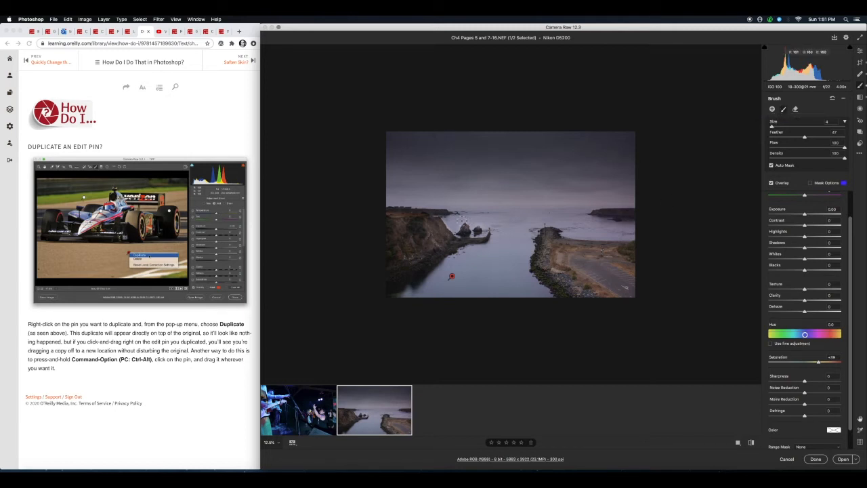
{"action": "key", "text": "super+equal"}
{"action": "key", "text": "super+equal"}
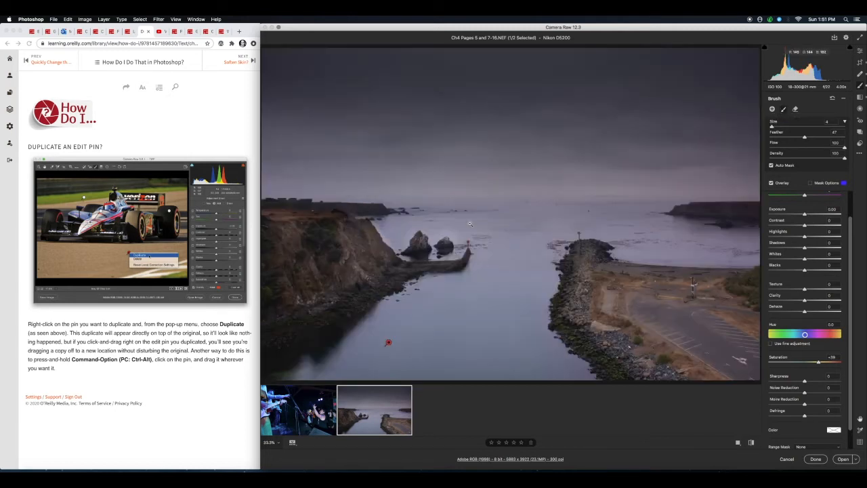
{"action": "key", "text": "super+equal"}
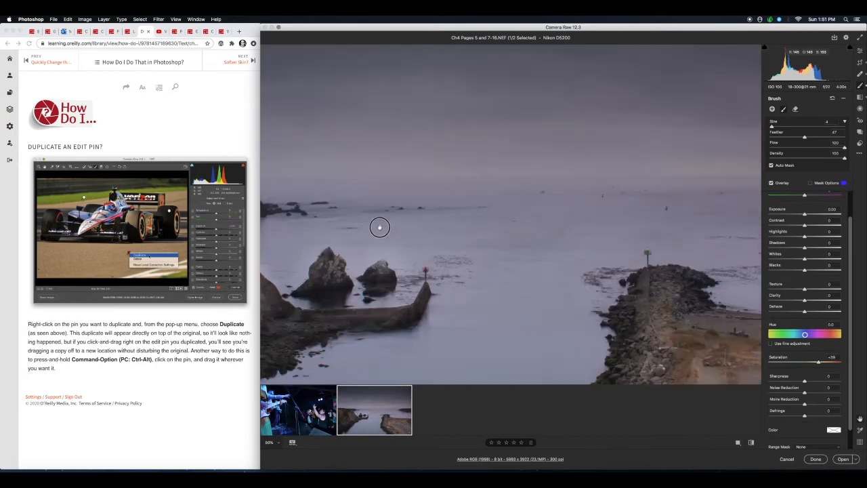
{"action": "left_click_drag", "start_coordinate": [379, 226], "coordinate": [513, 209]}
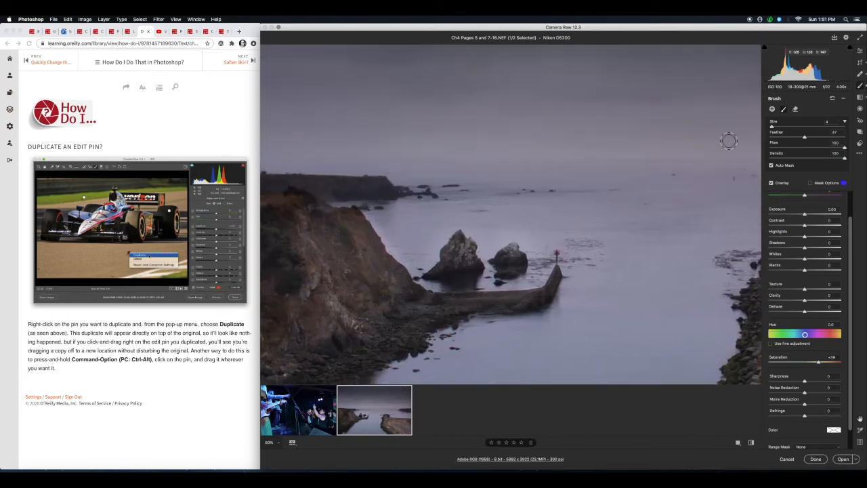
- Start a new brush adjustment with saturation 0, paint the larger sea rock at size 6, and set its exposure to +0.25
{"action": "left_click", "coordinate": [772, 110]}
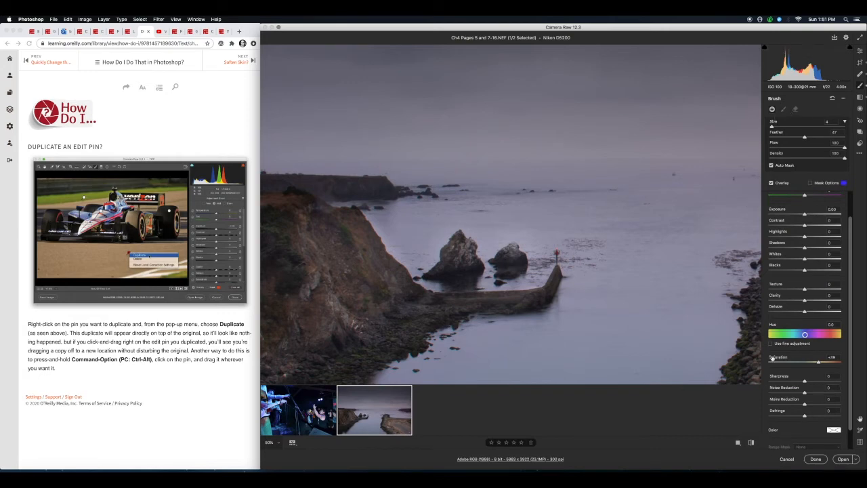
{"action": "double_click", "coordinate": [818, 363]}
{"action": "left_click_drag", "start_coordinate": [804, 215], "coordinate": [812, 215]}
{"action": "key", "text": "bracketright"}
{"action": "left_click_drag", "start_coordinate": [458, 254], "coordinate": [460, 258]}
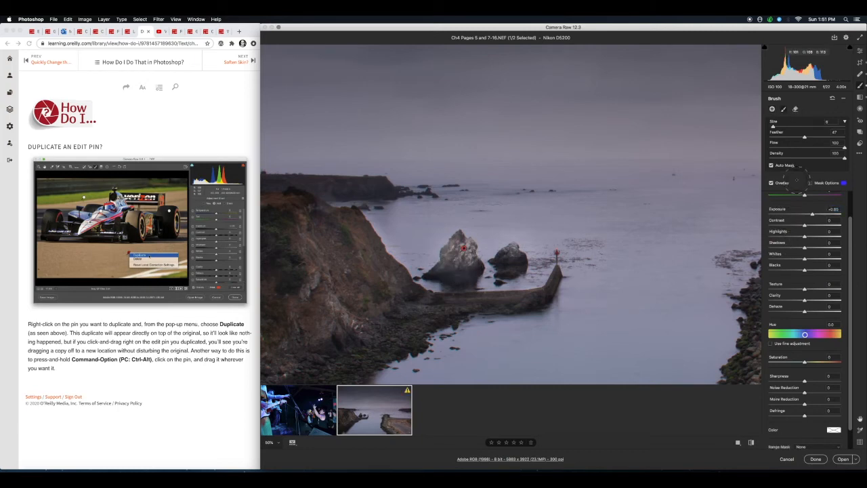
{"action": "left_click_drag", "start_coordinate": [812, 214], "coordinate": [804, 215]}
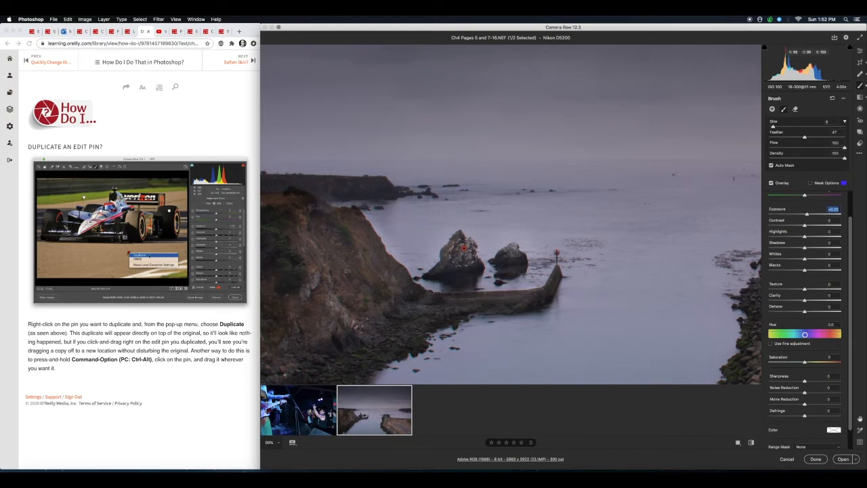
- Duplicate the larger rock's edit pin and move the copy onto the smaller rock beside it
{"action": "right_click", "coordinate": [464, 251]}
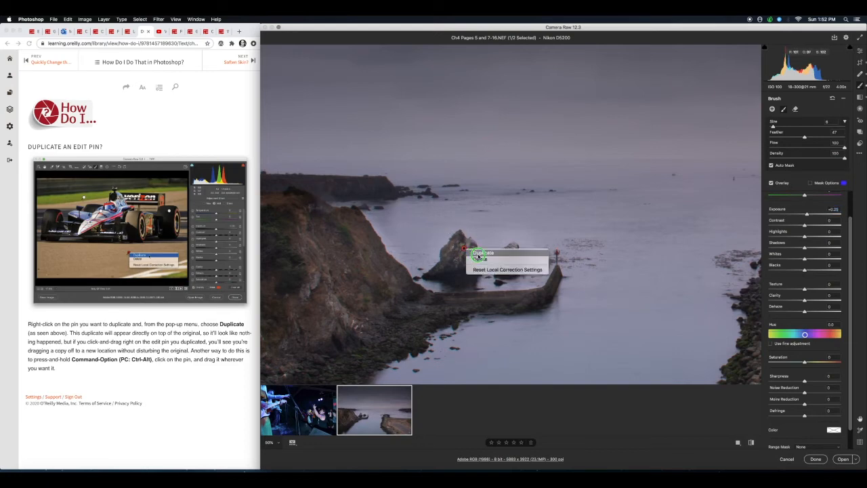
{"action": "left_click", "coordinate": [478, 254]}
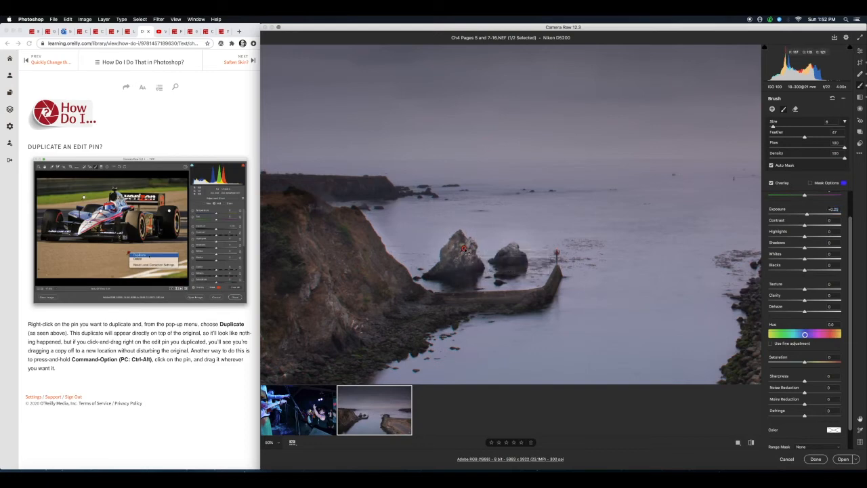
{"action": "left_click_drag", "start_coordinate": [465, 248], "coordinate": [501, 255]}
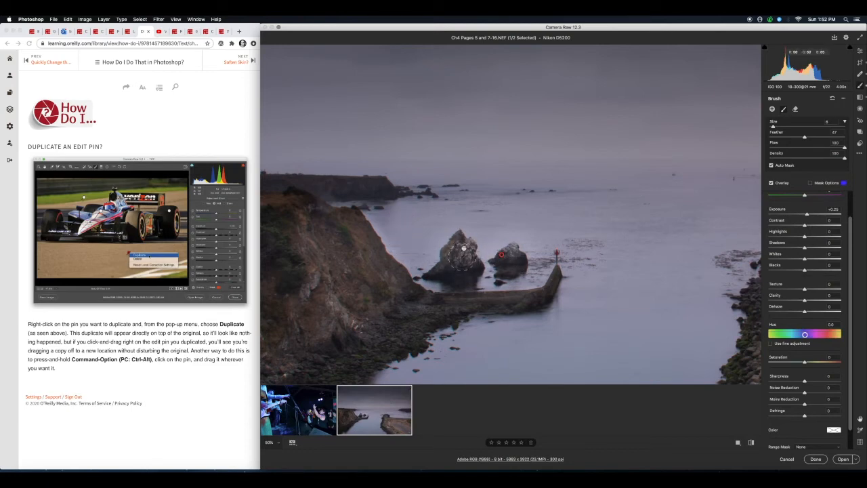
{"action": "left_click_drag", "start_coordinate": [501, 255], "coordinate": [514, 252]}
- Try copying the smaller rock's edit pin onto the cliff, and delete that copy
{"action": "left_click", "coordinate": [516, 252], "text": "alt+super"}
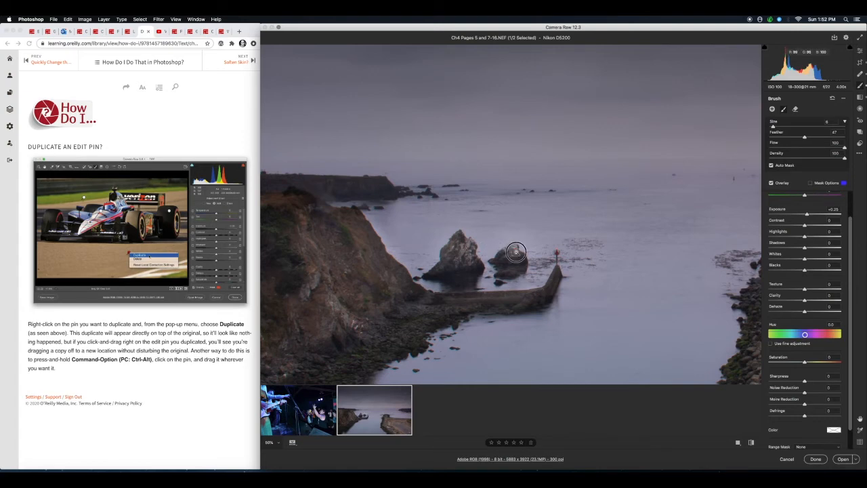
{"action": "mouse_move", "coordinate": [516, 252]}
{"action": "left_mouse_down"}
{"action": "mouse_move", "coordinate": [444, 286]}
{"action": "mouse_move", "coordinate": [388, 290]}
{"action": "mouse_move", "coordinate": [346, 281]}
{"action": "mouse_move", "coordinate": [351, 245]}
{"action": "left_mouse_up"}
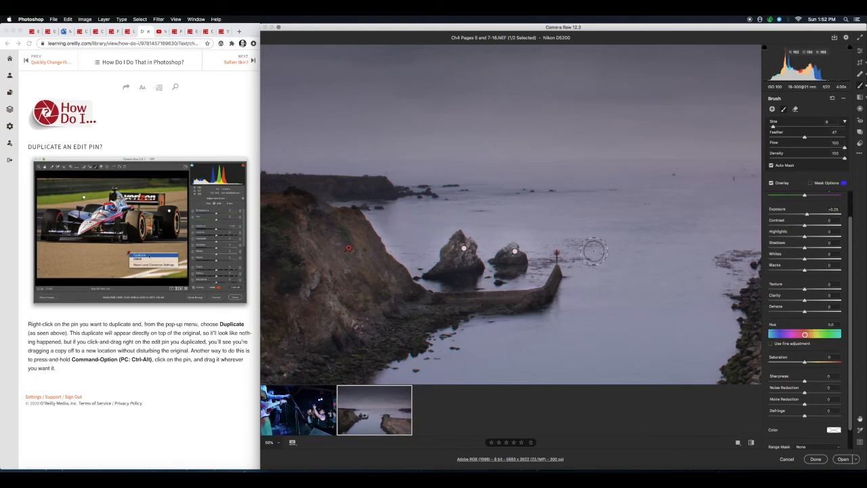
{"action": "key", "text": "Delete"}
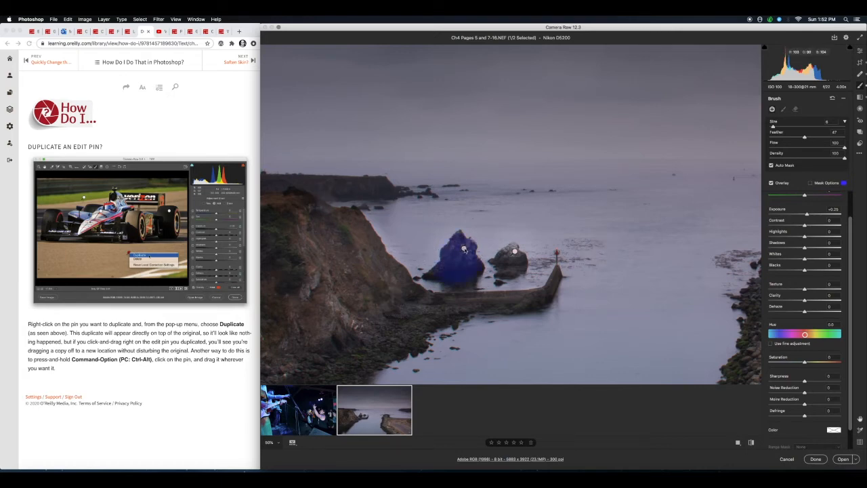
- Copy the larger rock's edit pin directly onto the smaller rock
{"action": "left_click_drag", "start_coordinate": [464, 250], "coordinate": [514, 252]}
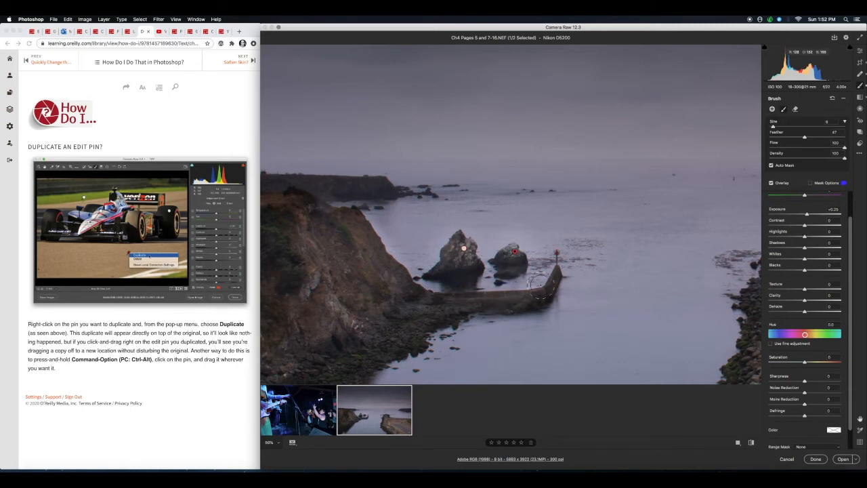
- Check the whole coast image in Camera Raw with the edit pin overlay hidden and shown
{"action": "left_click", "coordinate": [252, 61]}
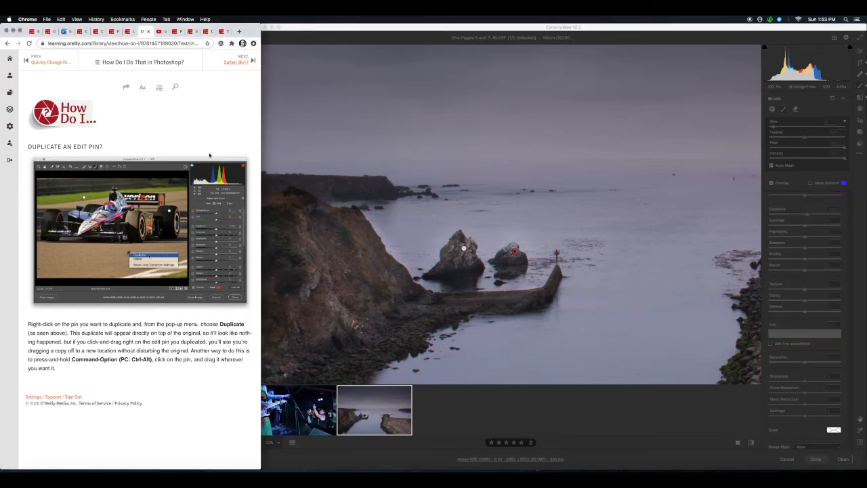
{"action": "left_click", "coordinate": [544, 31]}
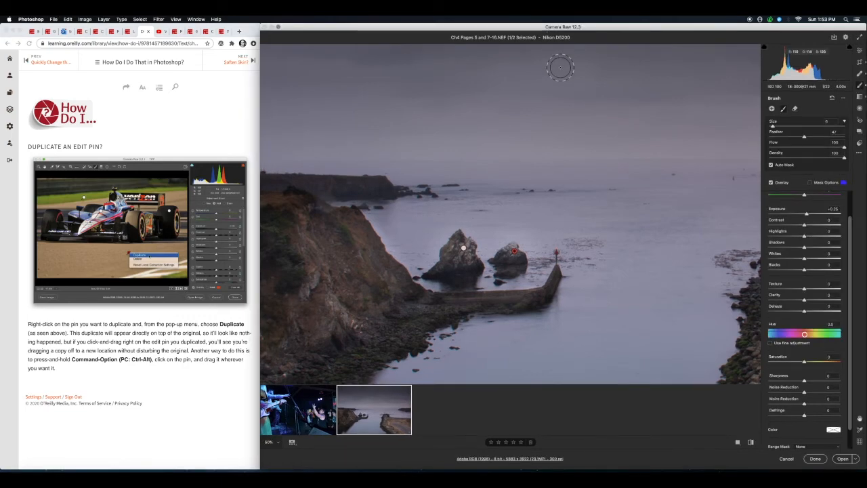
{"action": "key", "text": "super+minus"}
{"action": "key", "text": "super+minus"}
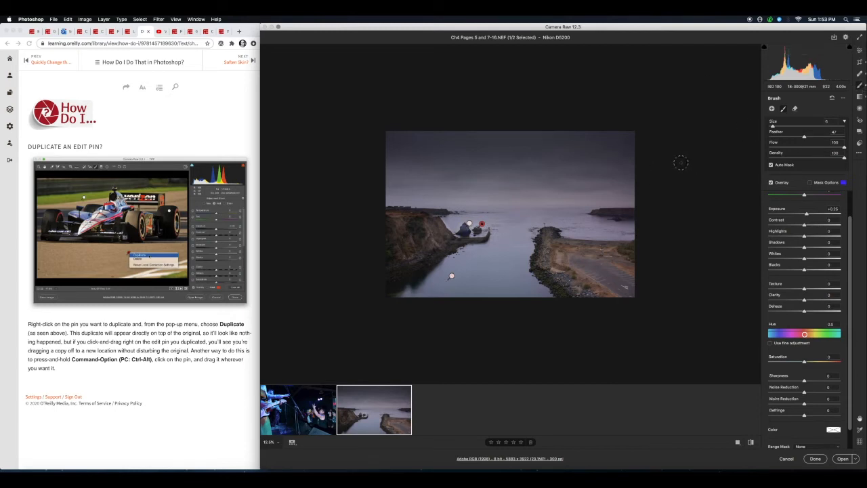
{"action": "key", "text": "v"}
{"action": "key", "text": "v"}
{"action": "key", "text": "super+0"}
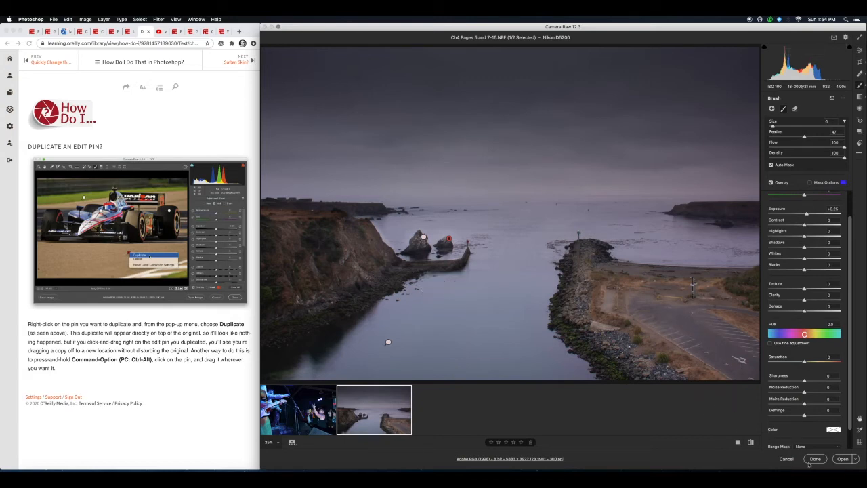
- Select both the concert and coast raw images in the filmstrip and open them in Photoshop
{"action": "left_click", "coordinate": [857, 459]}
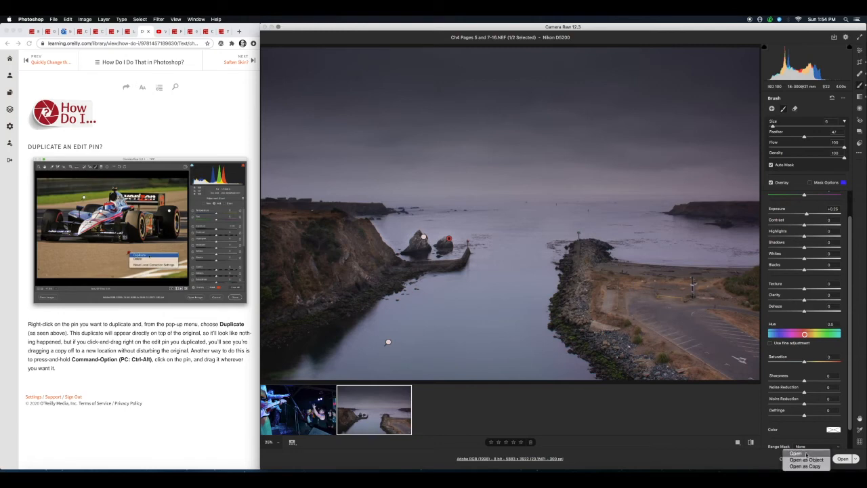
{"action": "key", "text": "Escape"}
{"action": "left_click", "coordinate": [298, 410]}
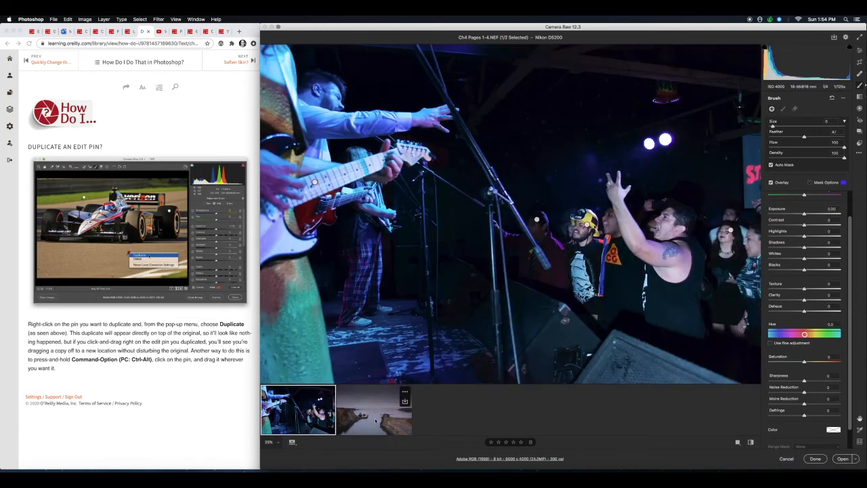
{"action": "left_click", "coordinate": [366, 416], "text": "shift"}
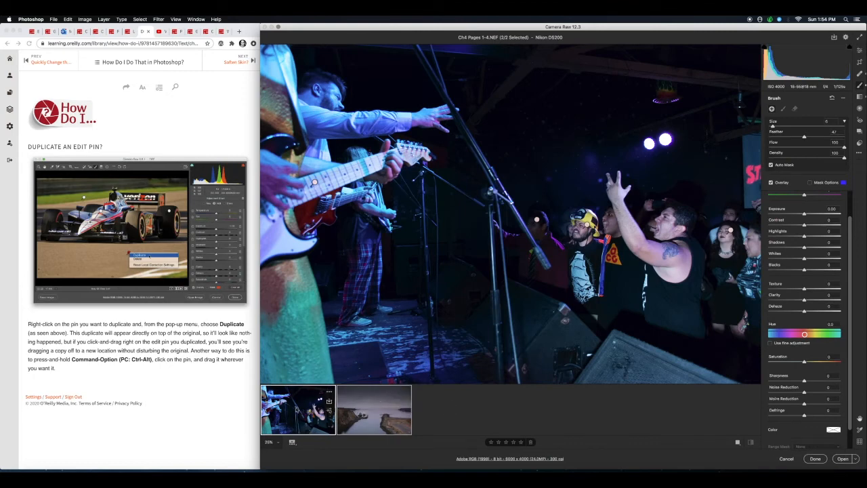
{"action": "key", "text": "shift"}
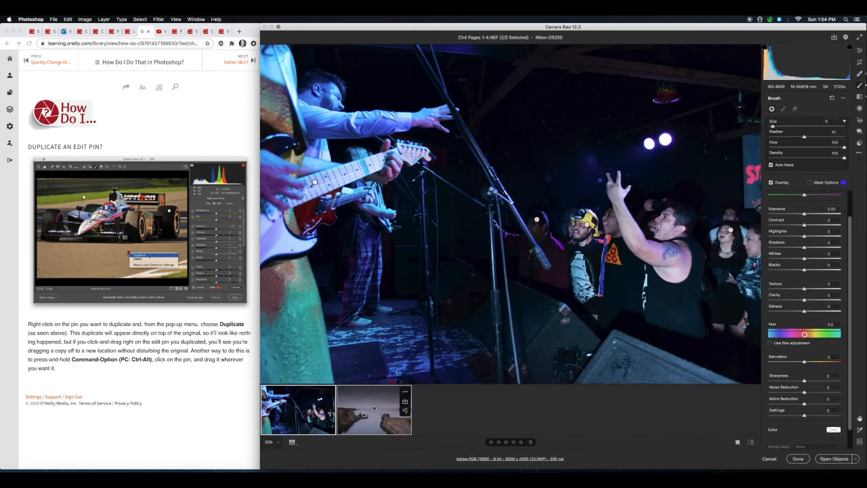
{"action": "left_click", "coordinate": [843, 458]}
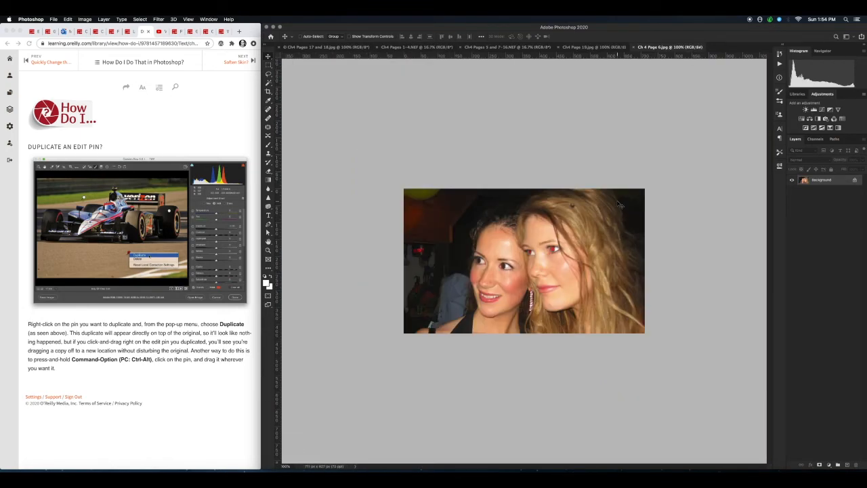
- Save the Ch4 Pages 1-4 concert photo in Photoshop format in the Ch 4 Kelby-Rocky Nook folder, prefixing its name with the surname and an underscore
{"action": "left_click", "coordinate": [324, 48]}
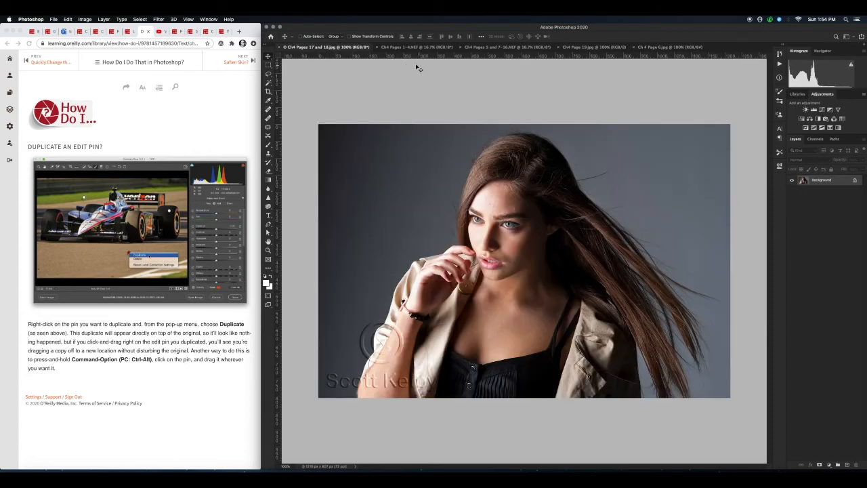
{"action": "left_click", "coordinate": [420, 48]}
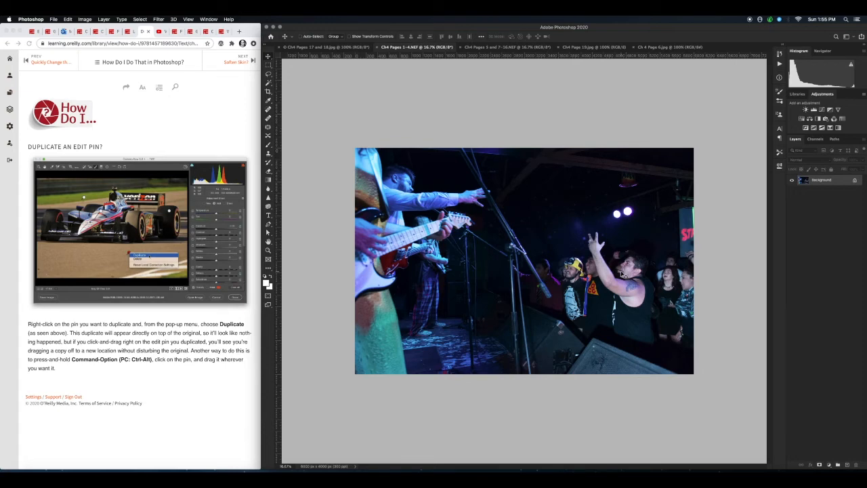
{"action": "left_click", "coordinate": [53, 19]}
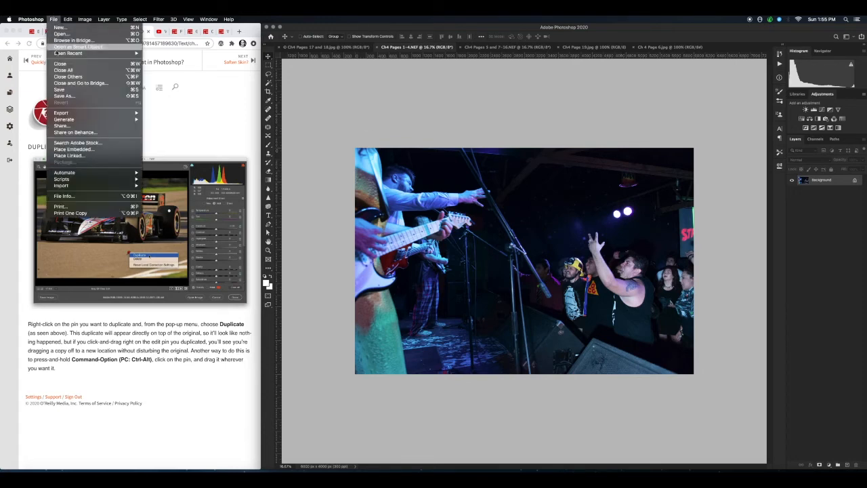
{"action": "left_click", "coordinate": [61, 90]}
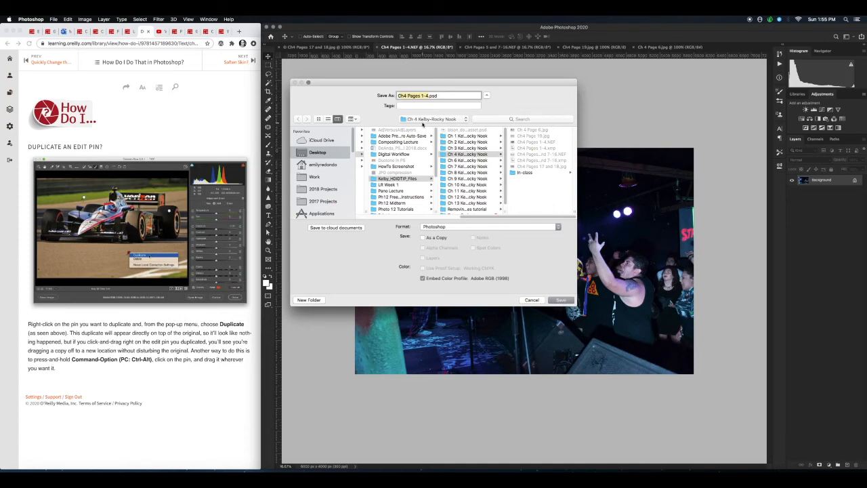
{"action": "key", "text": "Left"}
{"action": "type", "text": "Redondo_"}
{"action": "left_click", "coordinate": [562, 300]}
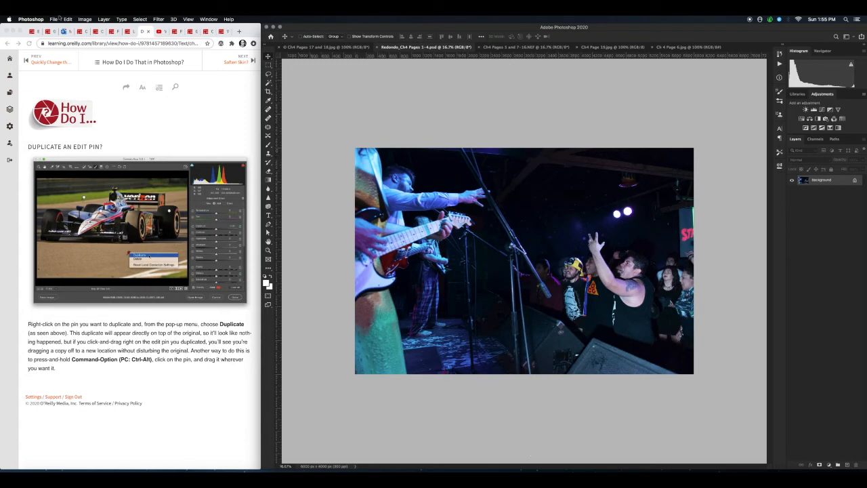
- Save the edited concert photo in JPEG format in the Ch 4 Kelby-Rocky Nook folder under the same file name
{"action": "left_click", "coordinate": [53, 19]}
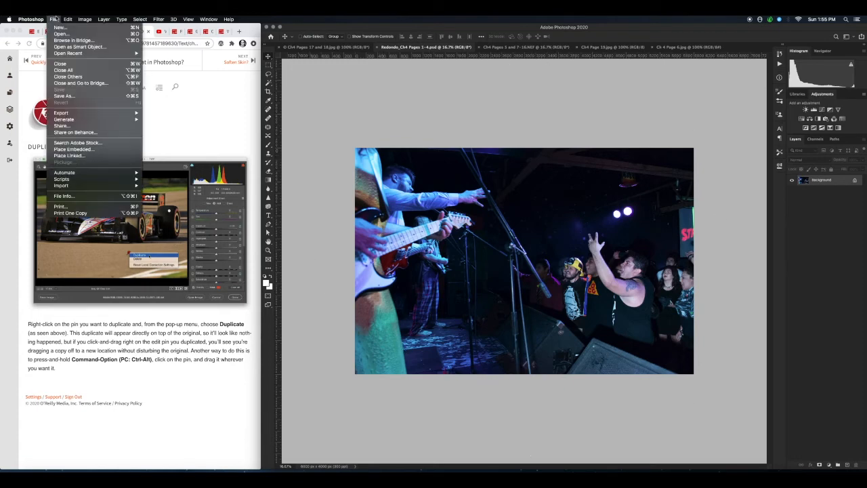
{"action": "left_click", "coordinate": [65, 98]}
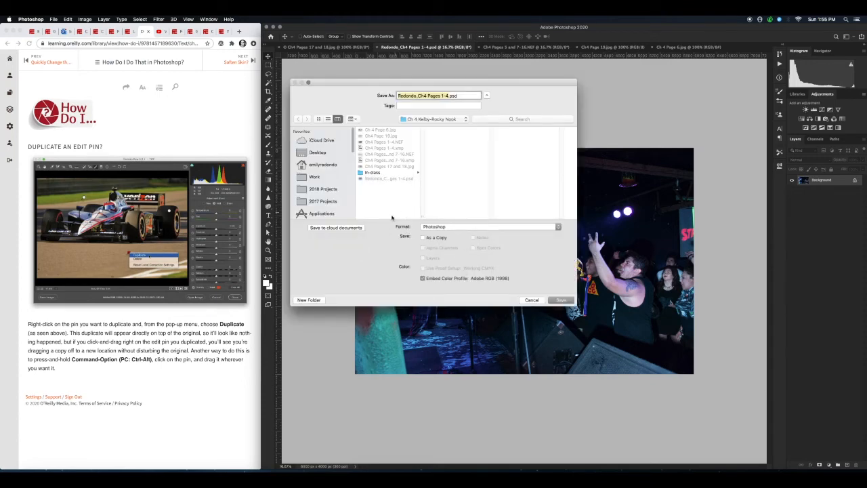
{"action": "left_click", "coordinate": [447, 227]}
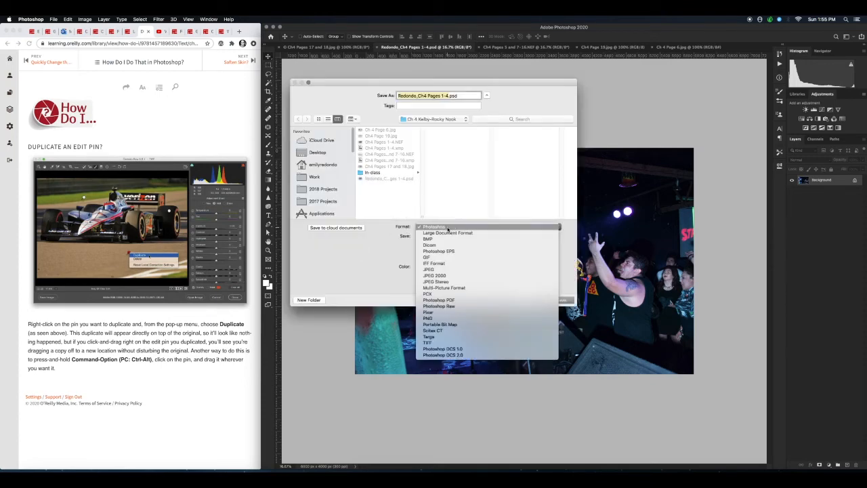
{"action": "left_click", "coordinate": [449, 270]}
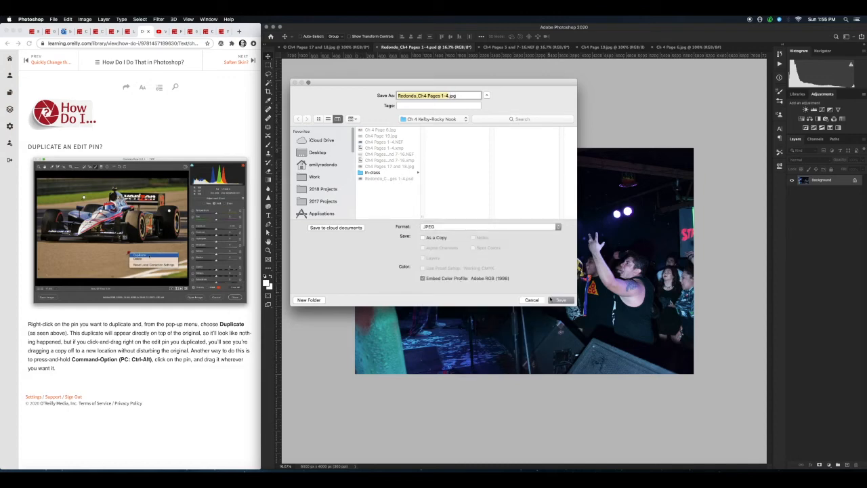
{"action": "left_click", "coordinate": [564, 300]}
{"action": "left_click", "coordinate": [562, 300]}
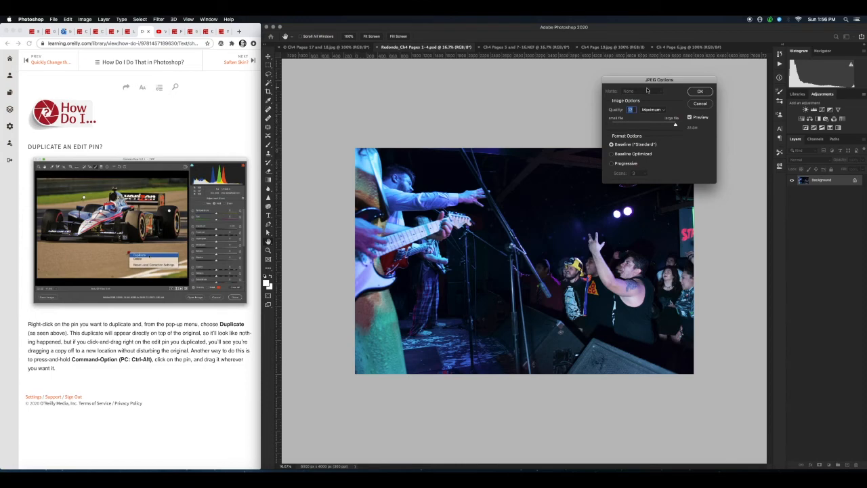
- Lower the image quality in the concert photo's JPEG options and accept them with the Baseline ("Standard") format
{"action": "left_click_drag", "start_coordinate": [658, 80], "coordinate": [425, 98]}
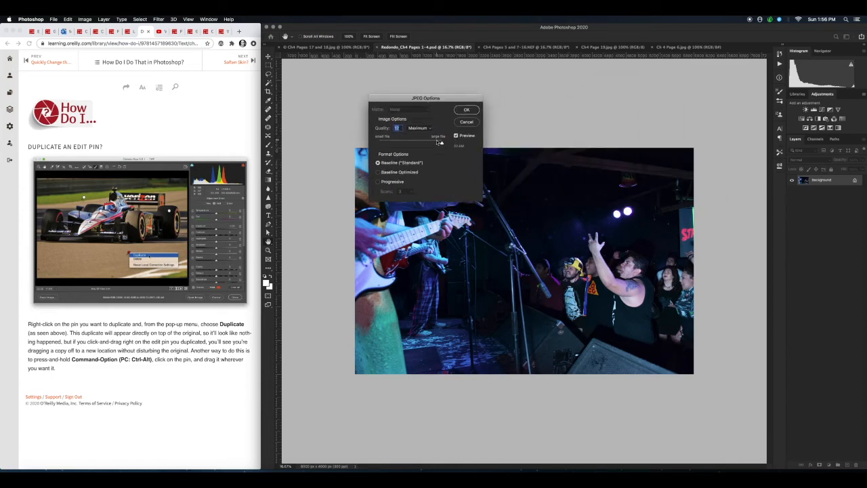
{"action": "left_click", "coordinate": [441, 144]}
{"action": "left_click_drag", "start_coordinate": [441, 144], "coordinate": [388, 144]}
{"action": "left_click", "coordinate": [467, 109]}
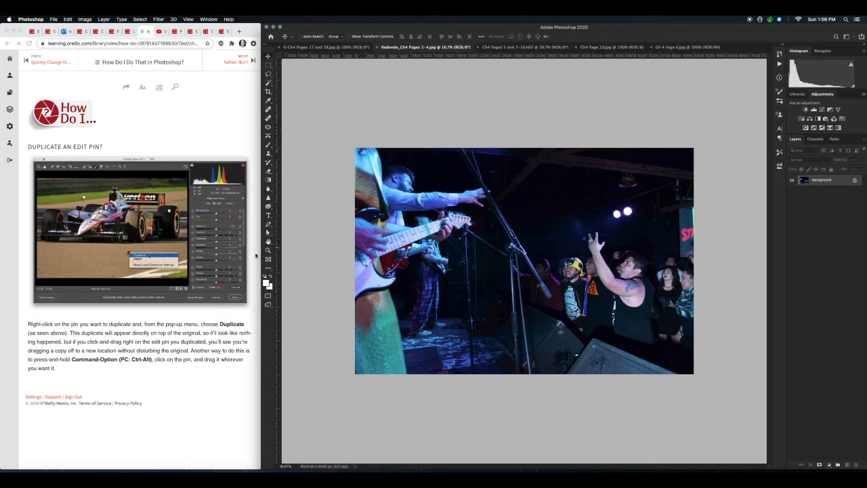
- Switch to Finder, compare the file details of the concert photo's saved JPEG and PSD versions, and return to Photoshop
{"action": "left_click", "coordinate": [35, 468]}
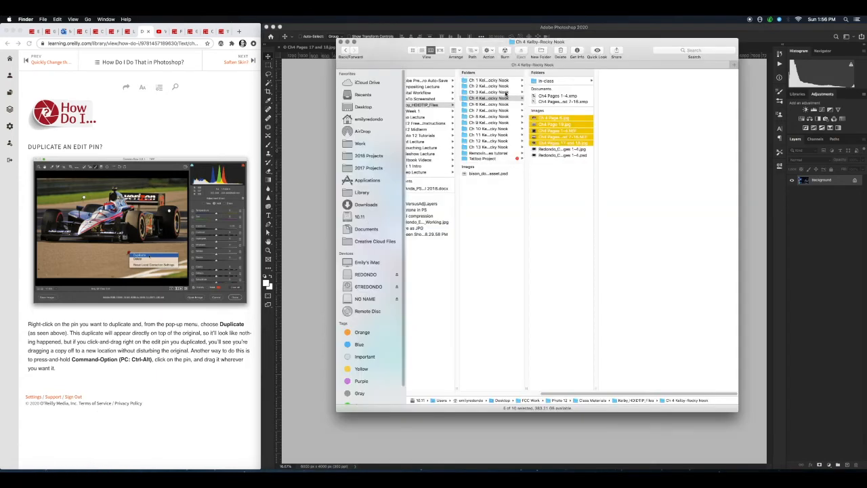
{"action": "left_click", "coordinate": [566, 150]}
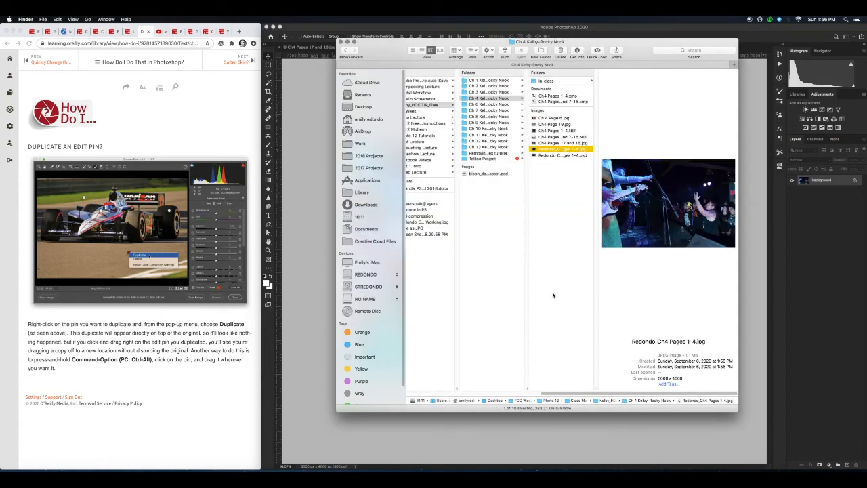
{"action": "left_click", "coordinate": [556, 156]}
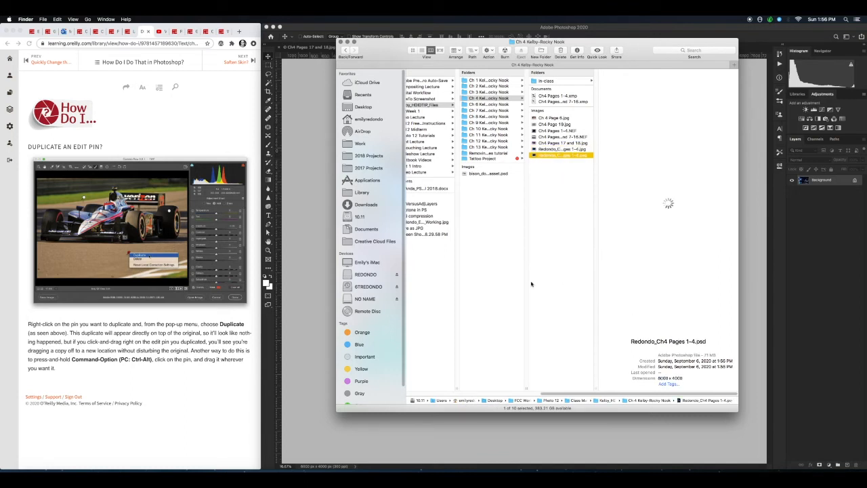
{"action": "left_click", "coordinate": [304, 87]}
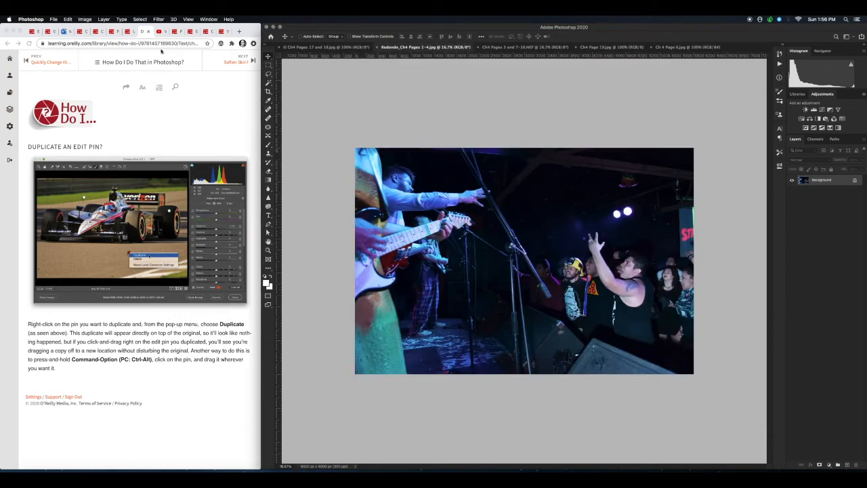
- Switch to Chrome and open the "Fix Red Eye (or Pet Eye) Problems?" lesson from the book's table of contents
{"action": "left_click", "coordinate": [97, 64]}
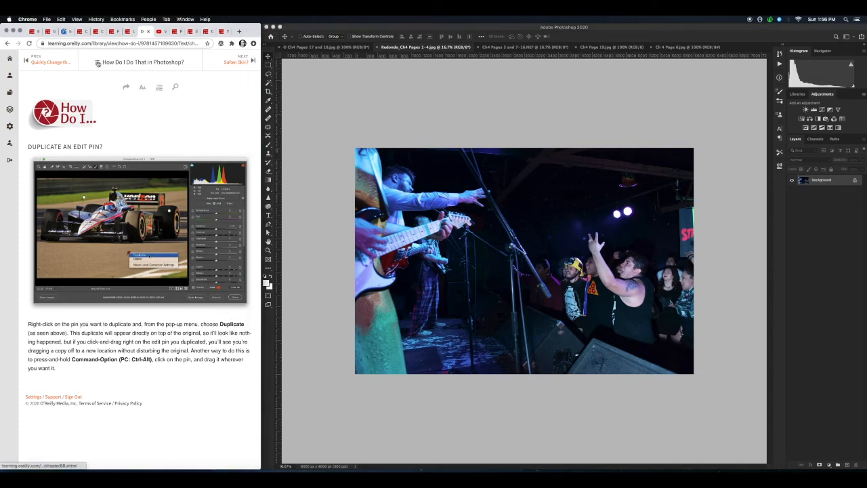
{"action": "left_click", "coordinate": [97, 62]}
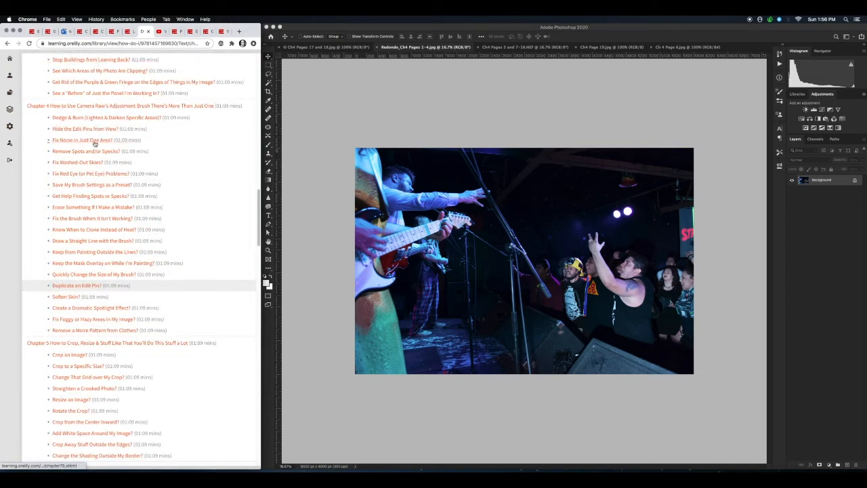
{"action": "left_click", "coordinate": [89, 174]}
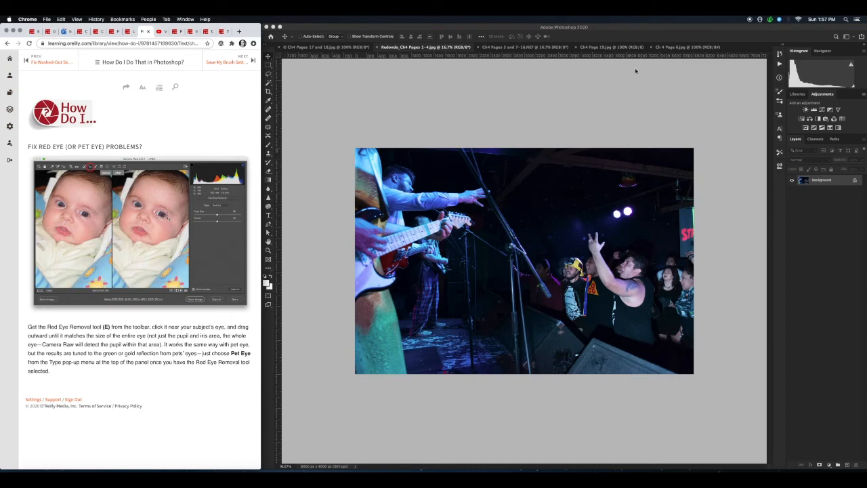
- Switch to Photoshop, bring up Ch 4 Page 6.jpg and open it in the Camera Raw Filter
{"action": "left_click", "coordinate": [687, 50]}
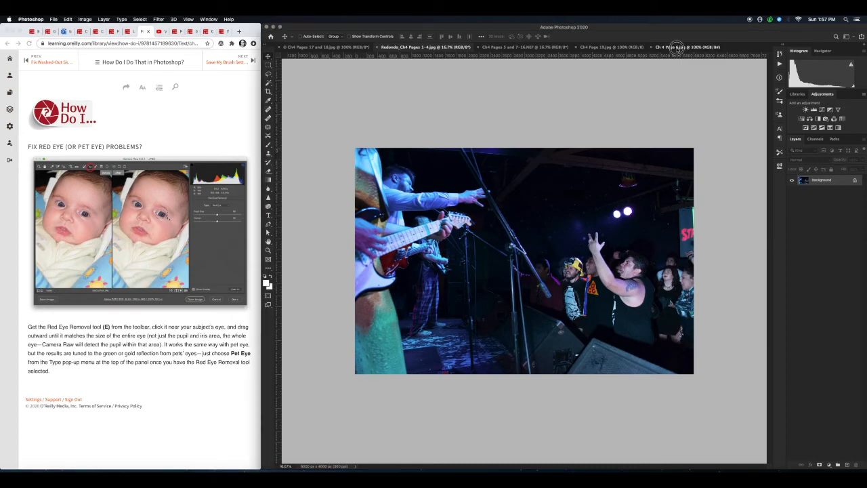
{"action": "left_click", "coordinate": [683, 48]}
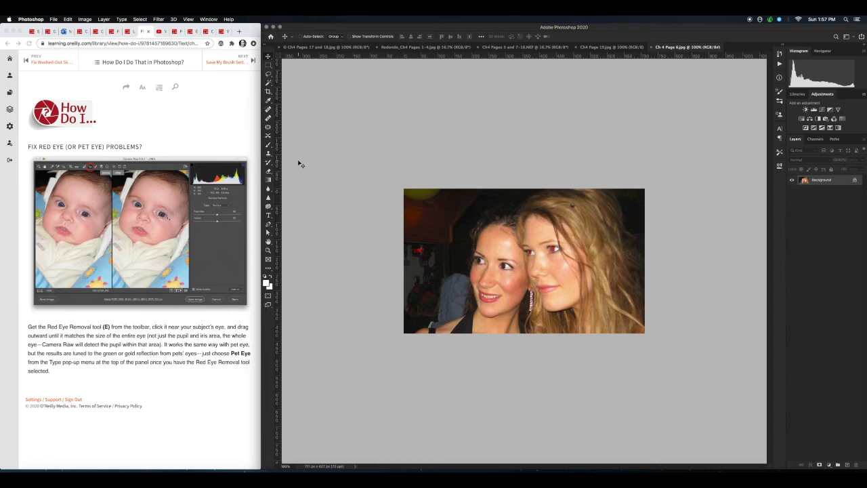
{"action": "left_click", "coordinate": [158, 19]}
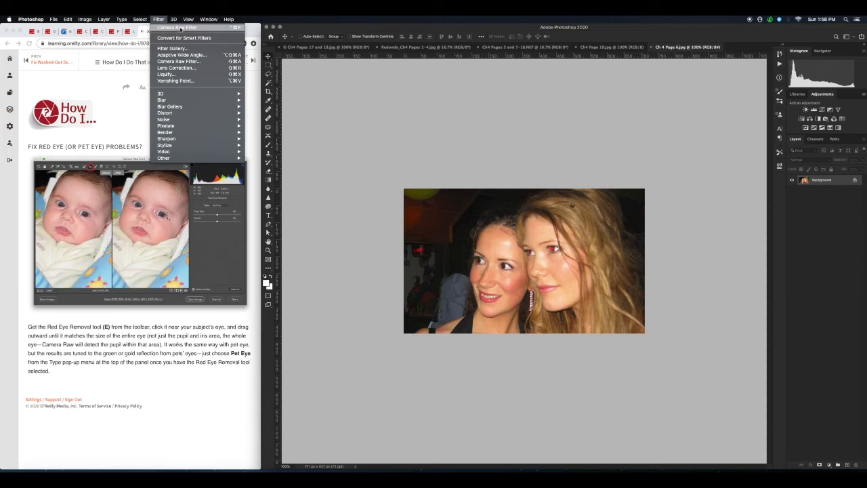
{"action": "mouse_move", "coordinate": [168, 100]}
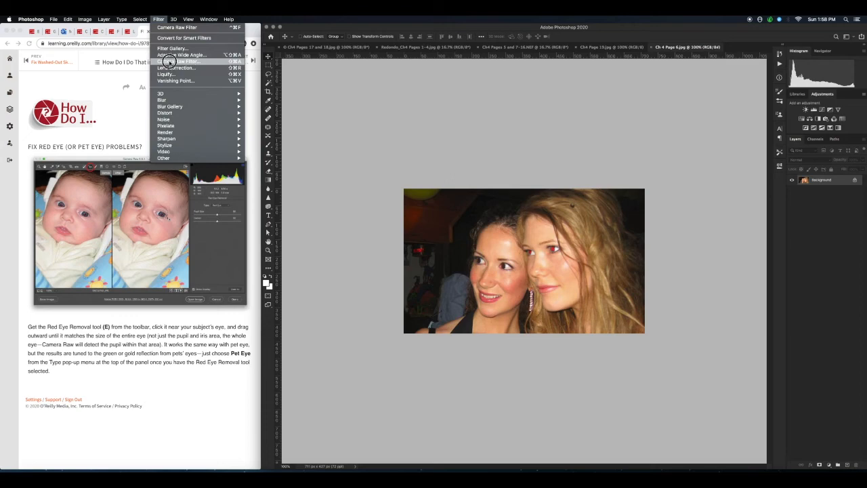
{"action": "left_click", "coordinate": [169, 61]}
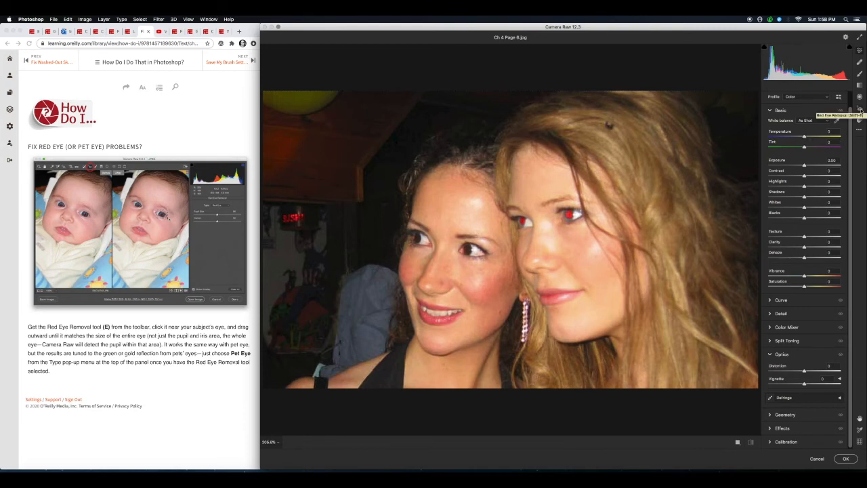
- Fix both red eyes of the blonde woman with the Red Eye Removal tool, hide the overlay and apply the filter
{"action": "left_click", "coordinate": [859, 109]}
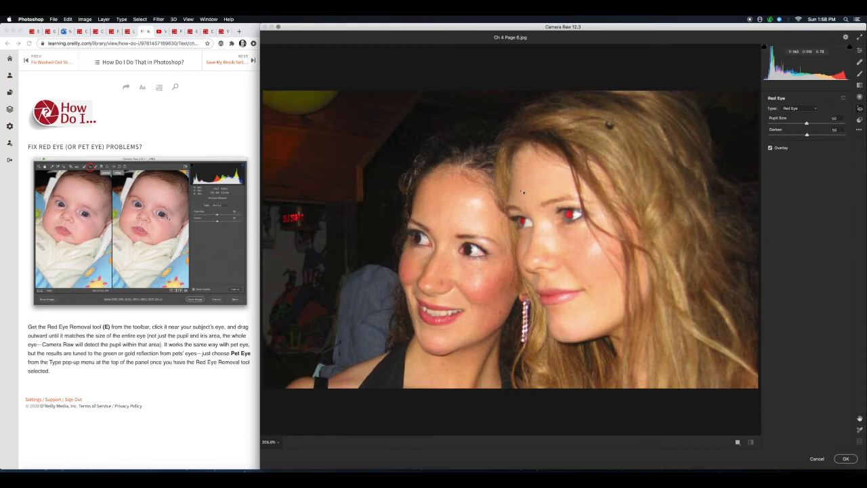
{"action": "left_click_drag", "start_coordinate": [546, 201], "coordinate": [593, 226]}
{"action": "left_click_drag", "start_coordinate": [509, 214], "coordinate": [556, 235]}
{"action": "key", "text": "v"}
{"action": "left_click", "coordinate": [846, 459]}
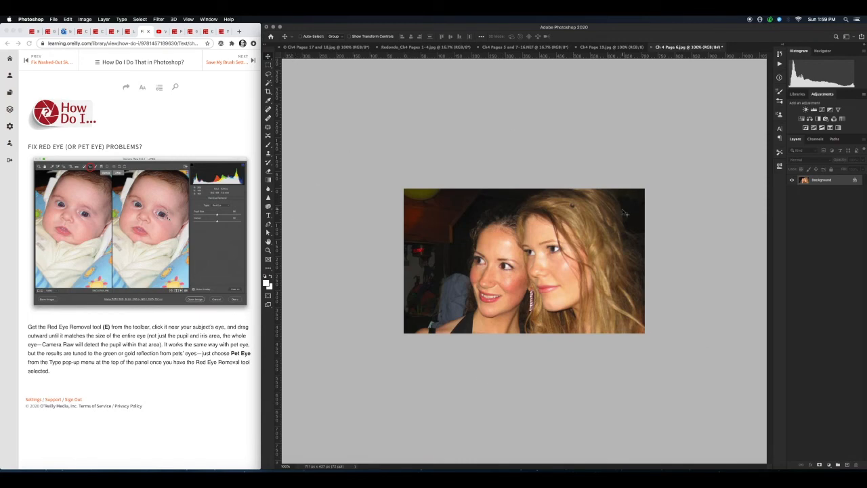
- Bring up Ch4 Pages 17 and 18.jpg, open the book's "Soften Skin?" lesson in Chrome and return to Photoshop
{"action": "left_click", "coordinate": [55, 19]}
{"action": "left_click", "coordinate": [56, 20]}
{"action": "left_click", "coordinate": [335, 48]}
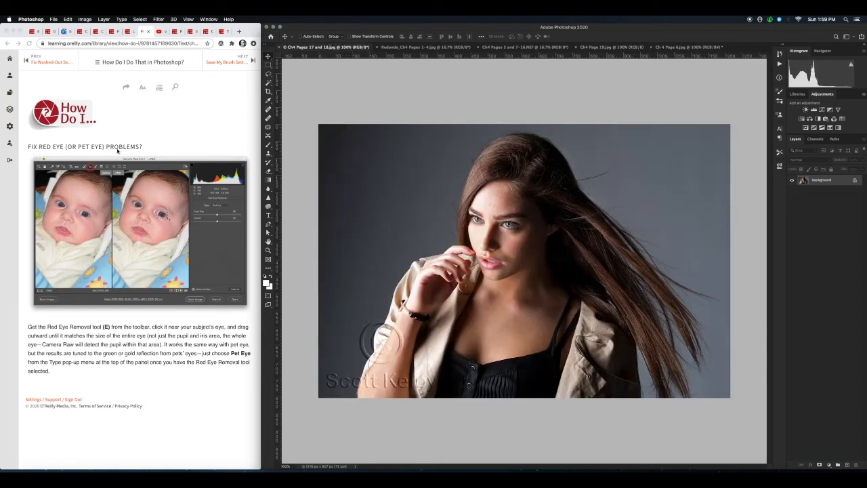
{"action": "left_click", "coordinate": [97, 63]}
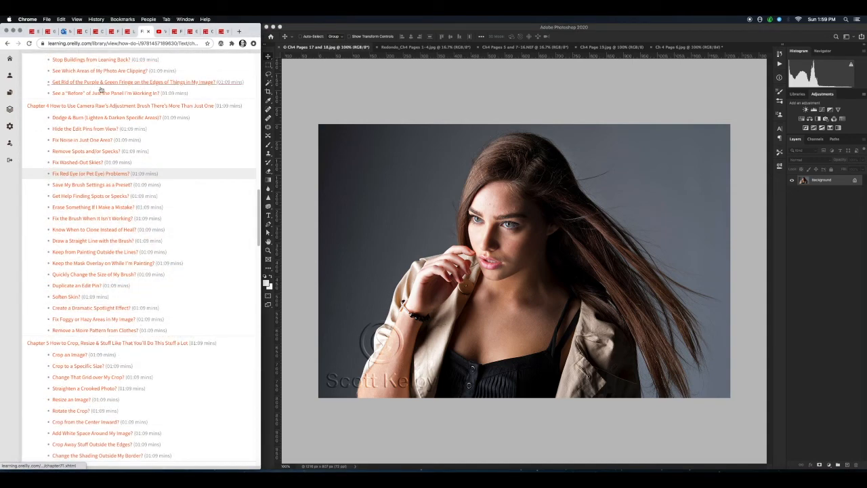
{"action": "left_click", "coordinate": [70, 296]}
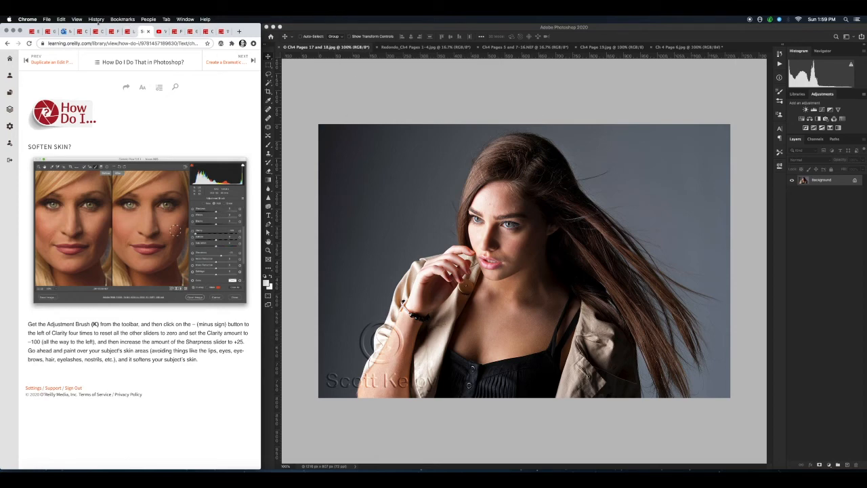
{"action": "left_click", "coordinate": [304, 29]}
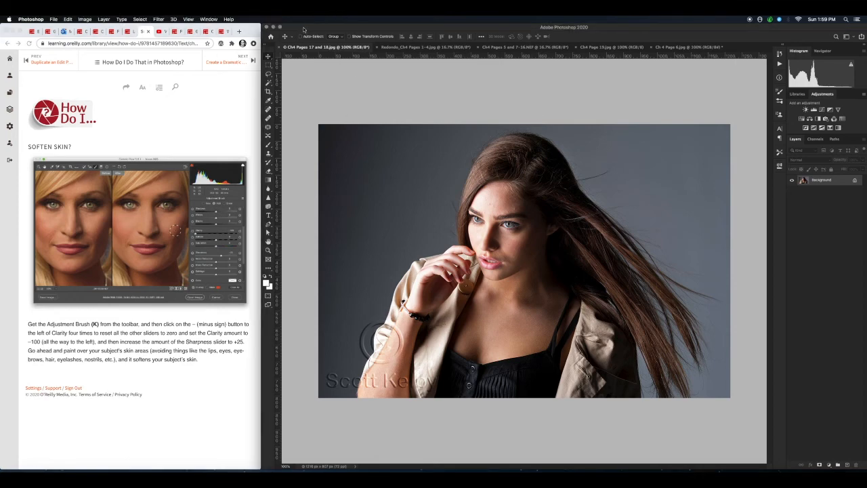
{"action": "left_click", "coordinate": [185, 111]}
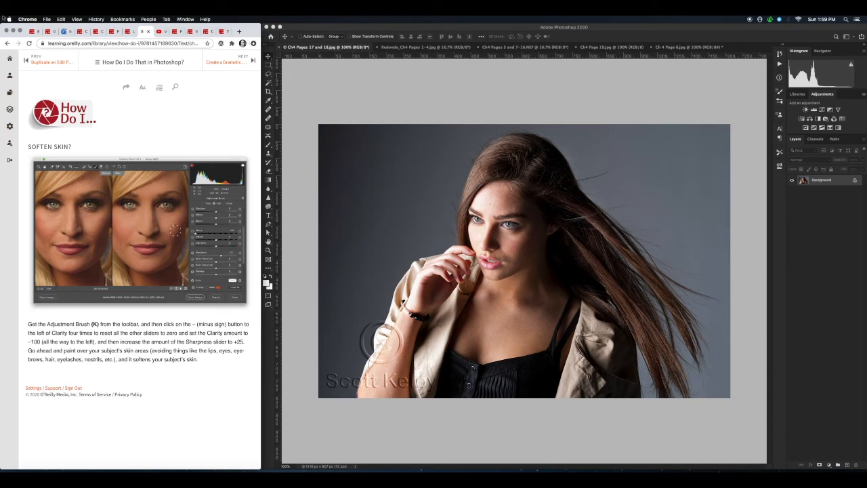
{"action": "left_click", "coordinate": [349, 84]}
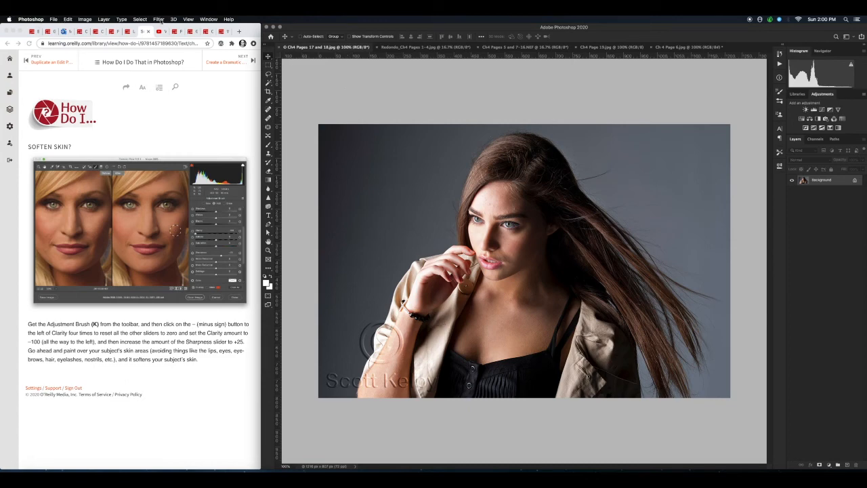
- Open the Ch4 Pages 17 and 18 portrait in the Camera Raw Filter and collapse the Optics section
{"action": "left_click", "coordinate": [160, 19]}
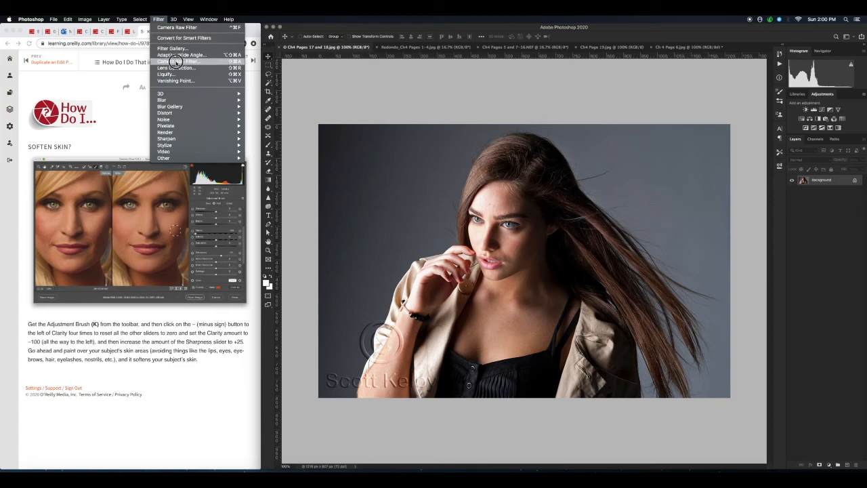
{"action": "left_click", "coordinate": [175, 62]}
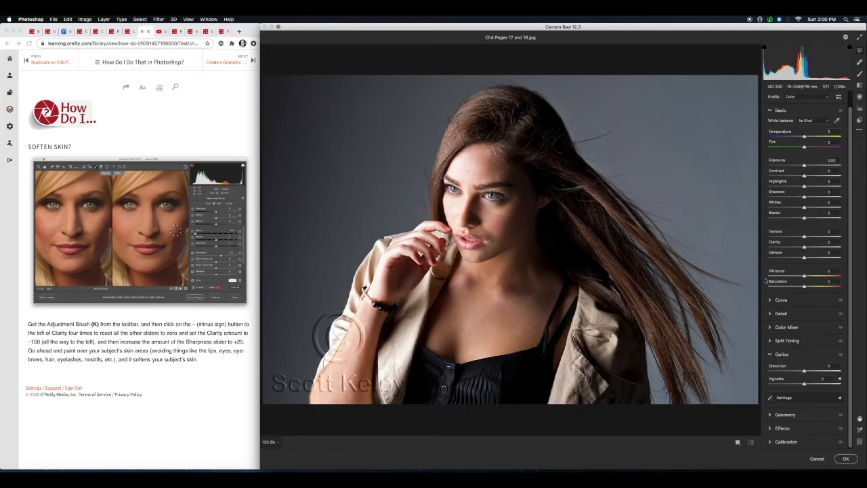
{"action": "left_click", "coordinate": [769, 355]}
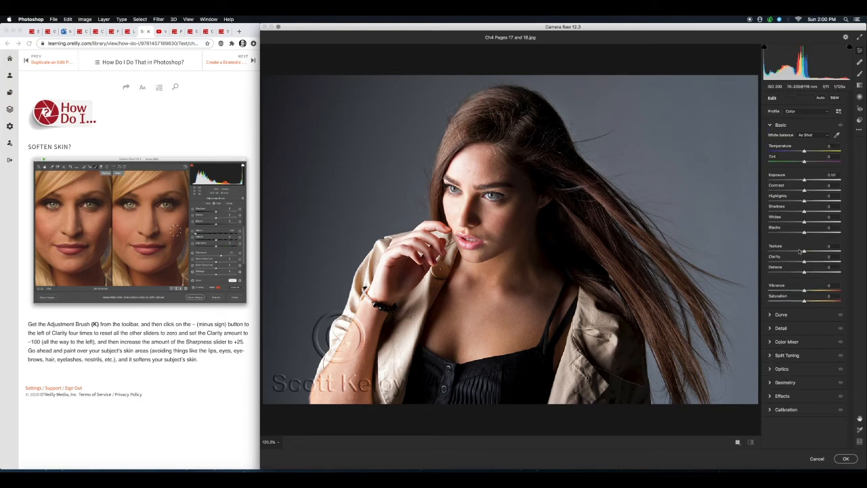
- Try Clarity at -100 and +100 on the whole portrait and reset it to 0
{"action": "left_click_drag", "start_coordinate": [804, 262], "coordinate": [756, 261]}
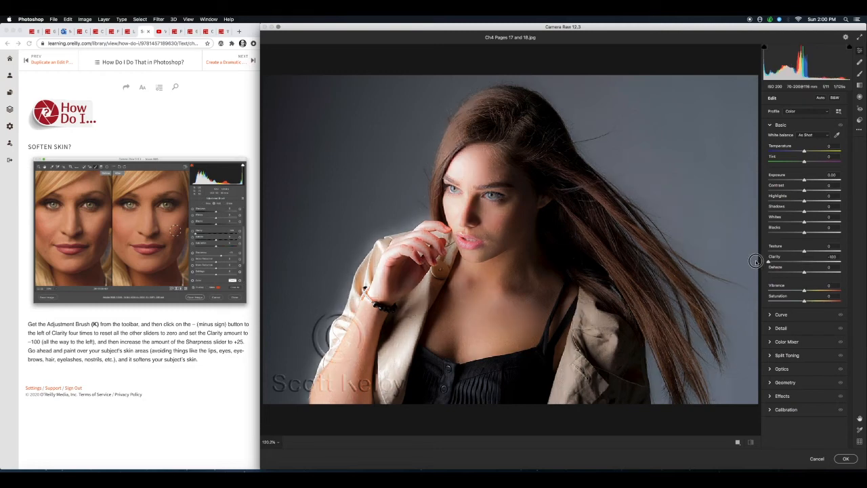
{"action": "left_click_drag", "start_coordinate": [755, 261], "coordinate": [861, 272]}
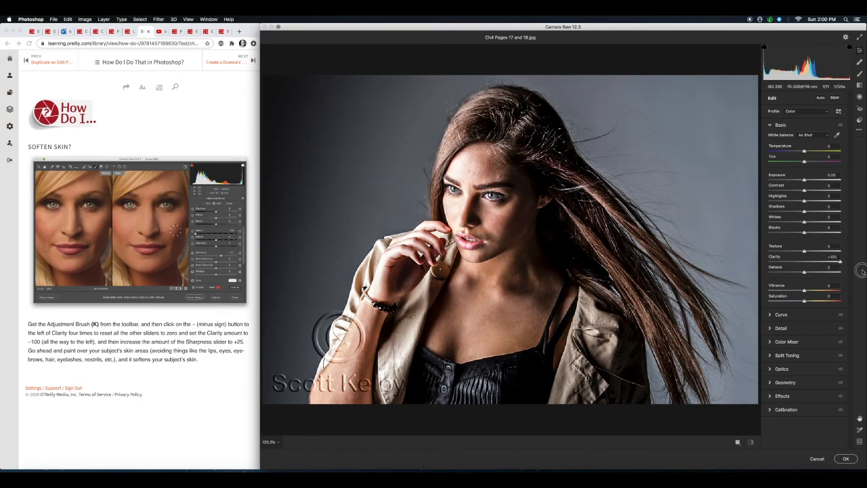
{"action": "left_click_drag", "start_coordinate": [861, 272], "coordinate": [768, 266]}
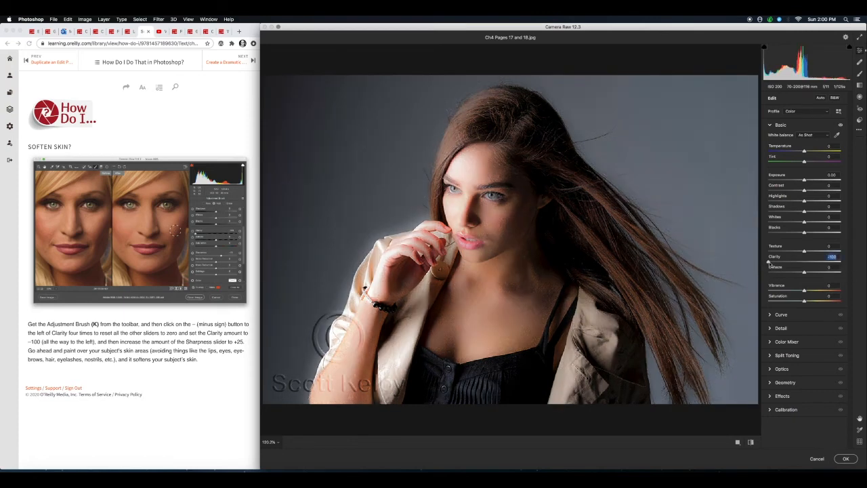
{"action": "double_click", "coordinate": [768, 262]}
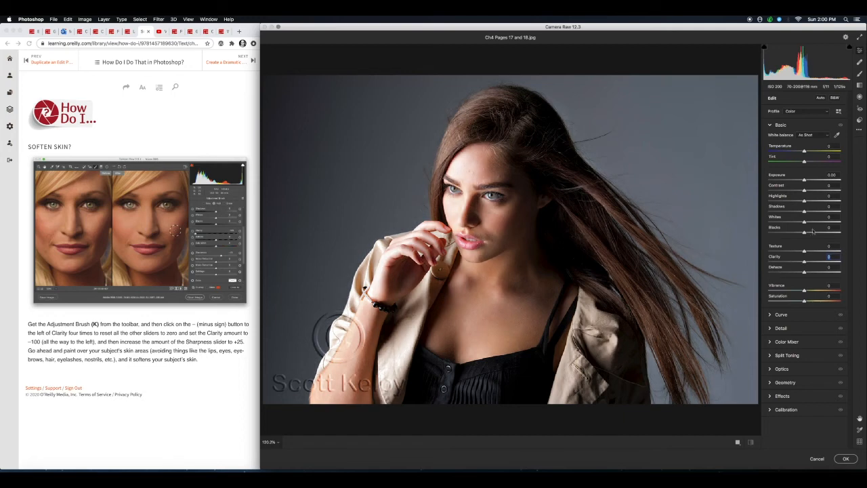
- Zoom in on the woman's face and paint a new Adjustment Brush mask over her forehead and the cheek nearest her hair
{"action": "left_click", "coordinate": [859, 74]}
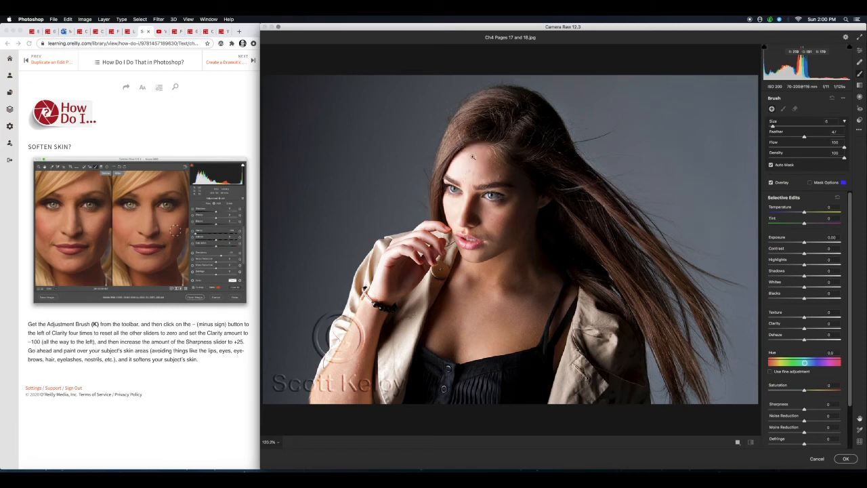
{"action": "key", "text": "super+equal"}
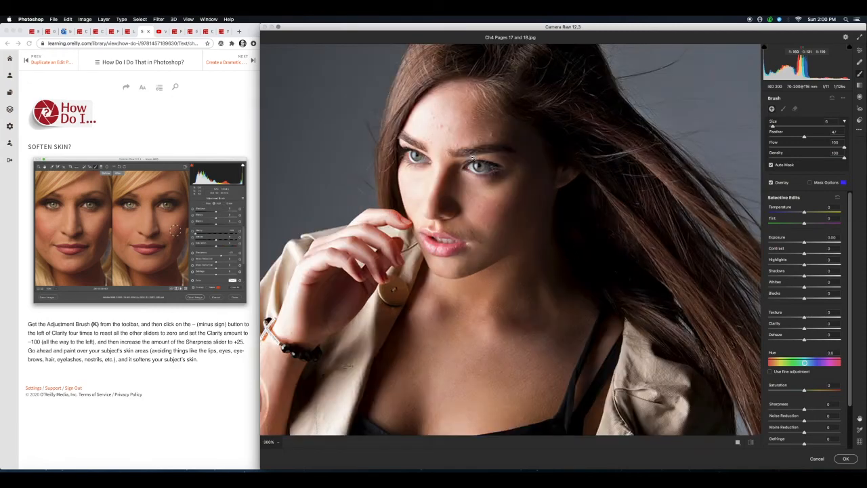
{"action": "key", "text": "super+equal"}
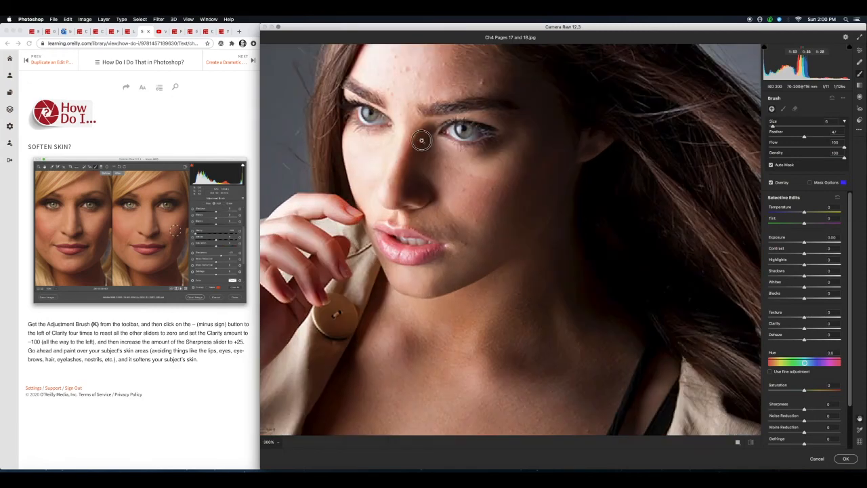
{"action": "left_click_drag", "start_coordinate": [421, 140], "coordinate": [433, 226]}
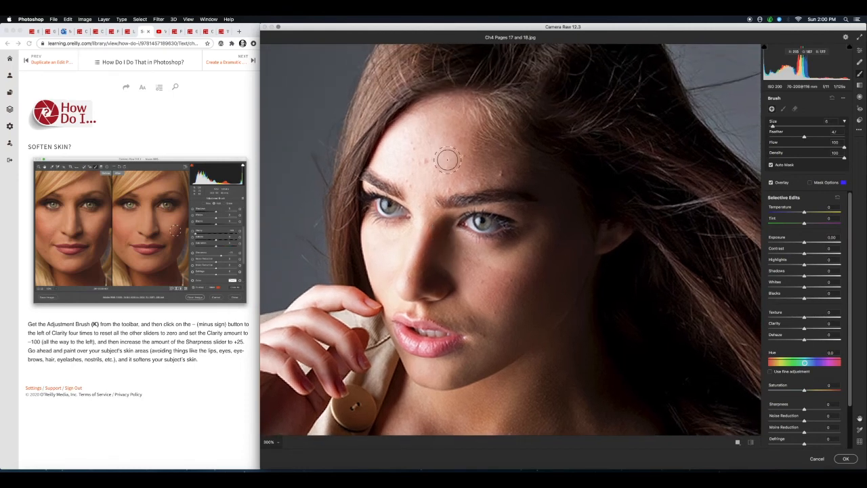
{"action": "mouse_move", "coordinate": [429, 171]}
{"action": "left_mouse_down"}
{"action": "mouse_move", "coordinate": [451, 223]}
{"action": "mouse_move", "coordinate": [441, 158]}
{"action": "mouse_move", "coordinate": [456, 170]}
{"action": "mouse_move", "coordinate": [449, 164]}
{"action": "left_mouse_up"}
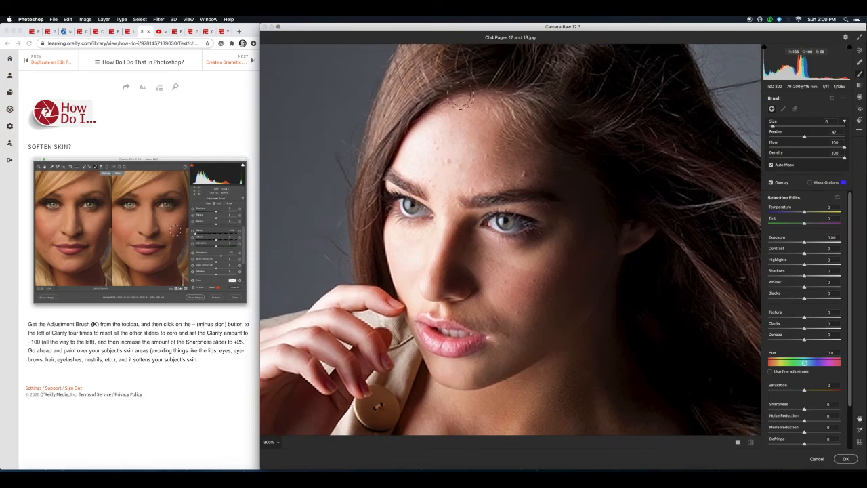
{"action": "mouse_move", "coordinate": [408, 162]}
{"action": "left_mouse_down"}
{"action": "mouse_move", "coordinate": [442, 187]}
{"action": "mouse_move", "coordinate": [411, 154]}
{"action": "mouse_move", "coordinate": [432, 155]}
{"action": "mouse_move", "coordinate": [428, 134]}
{"action": "mouse_move", "coordinate": [469, 177]}
{"action": "mouse_move", "coordinate": [481, 149]}
{"action": "mouse_move", "coordinate": [492, 151]}
{"action": "mouse_move", "coordinate": [474, 107]}
{"action": "mouse_move", "coordinate": [504, 169]}
{"action": "mouse_move", "coordinate": [526, 180]}
{"action": "left_mouse_up"}
{"action": "mouse_move", "coordinate": [556, 233]}
{"action": "left_mouse_down"}
{"action": "mouse_move", "coordinate": [527, 274]}
{"action": "mouse_move", "coordinate": [562, 256]}
{"action": "mouse_move", "coordinate": [556, 294]}
{"action": "mouse_move", "coordinate": [546, 302]}
{"action": "mouse_move", "coordinate": [544, 265]}
{"action": "mouse_move", "coordinate": [479, 263]}
{"action": "mouse_move", "coordinate": [502, 275]}
{"action": "mouse_move", "coordinate": [471, 248]}
{"action": "mouse_move", "coordinate": [539, 281]}
{"action": "mouse_move", "coordinate": [483, 277]}
{"action": "mouse_move", "coordinate": [544, 323]}
{"action": "left_mouse_up"}
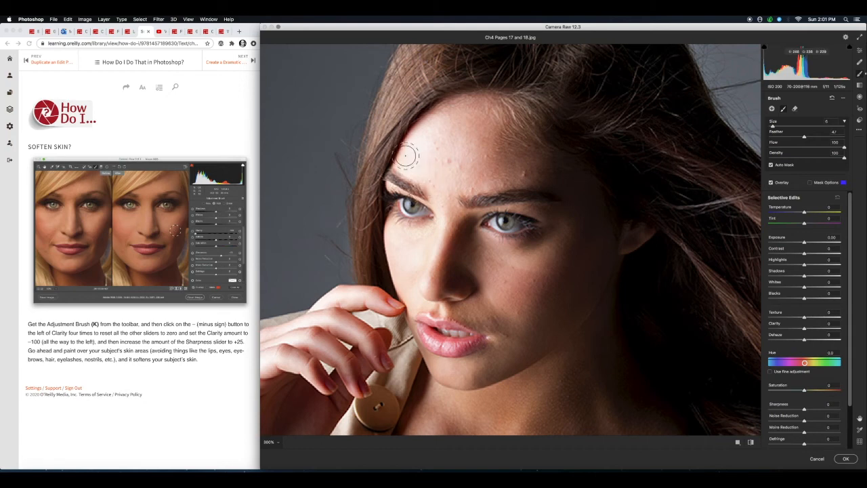
- Toggle the brush mask display to check the painted area, leave it shown and turn off Auto Mask
{"action": "key", "text": "v"}
{"action": "key", "text": "v"}
{"action": "left_click", "coordinate": [810, 183]}
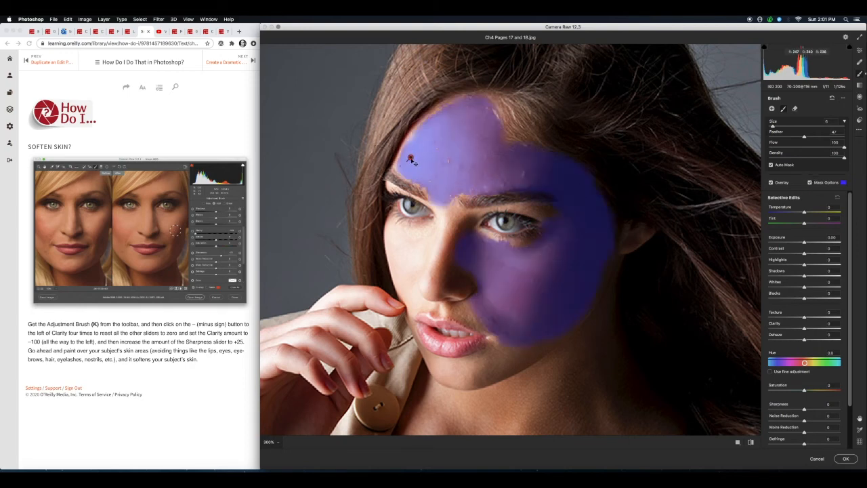
{"action": "left_click", "coordinate": [810, 183]}
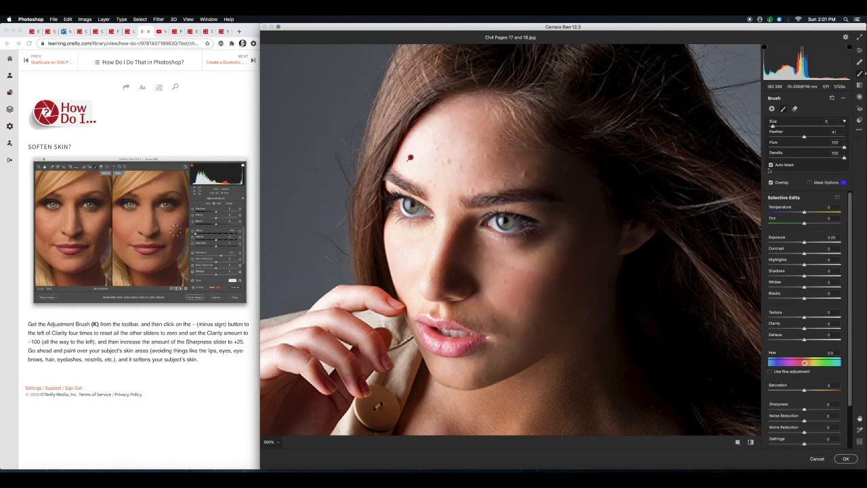
{"action": "left_click", "coordinate": [810, 183]}
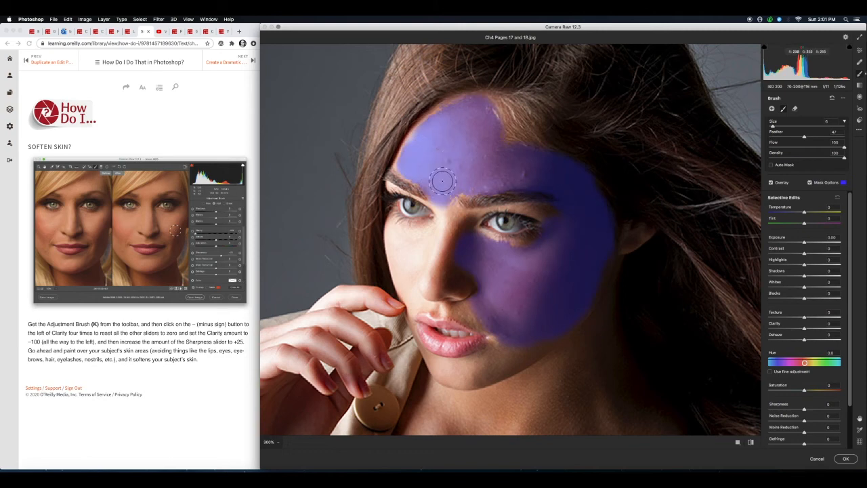
- Paint the rest of the forehead, cheeks, nose and chin into the mask, reducing the brush size to 3 around the nose and mouth
{"action": "mouse_move", "coordinate": [465, 114]}
{"action": "left_mouse_down"}
{"action": "mouse_move", "coordinate": [439, 119]}
{"action": "mouse_move", "coordinate": [410, 157]}
{"action": "left_mouse_up"}
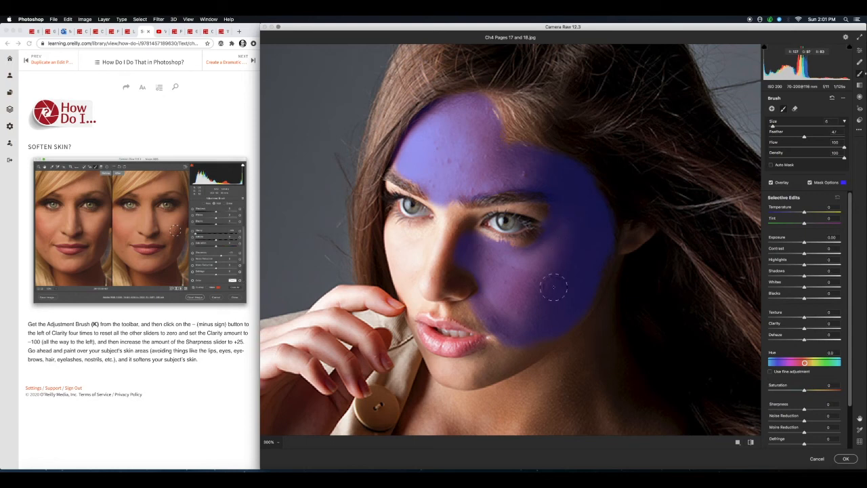
{"action": "mouse_move", "coordinate": [520, 335]}
{"action": "left_mouse_down"}
{"action": "mouse_move", "coordinate": [494, 357]}
{"action": "mouse_move", "coordinate": [523, 347]}
{"action": "mouse_move", "coordinate": [508, 359]}
{"action": "mouse_move", "coordinate": [563, 316]}
{"action": "mouse_move", "coordinate": [490, 361]}
{"action": "mouse_move", "coordinate": [450, 370]}
{"action": "mouse_move", "coordinate": [491, 366]}
{"action": "left_mouse_up"}
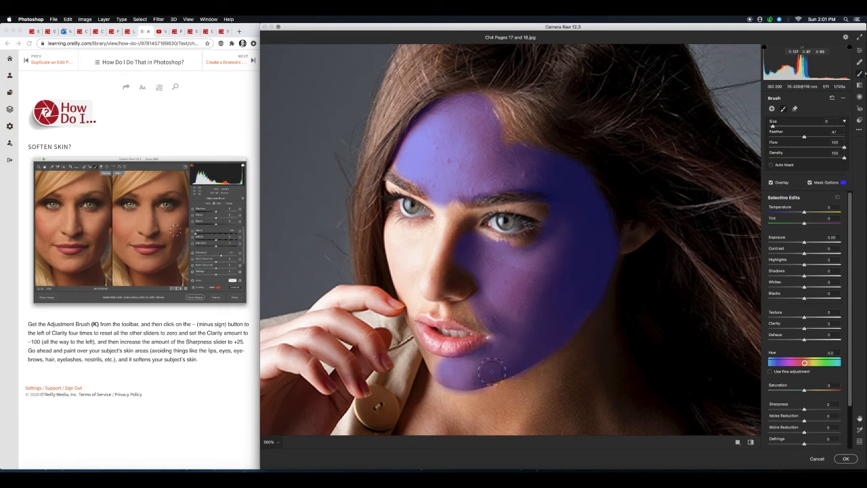
{"action": "mouse_move", "coordinate": [397, 241]}
{"action": "left_mouse_down"}
{"action": "mouse_move", "coordinate": [417, 247]}
{"action": "mouse_move", "coordinate": [443, 220]}
{"action": "mouse_move", "coordinate": [449, 225]}
{"action": "mouse_move", "coordinate": [434, 267]}
{"action": "mouse_move", "coordinate": [411, 270]}
{"action": "mouse_move", "coordinate": [418, 259]}
{"action": "left_mouse_up"}
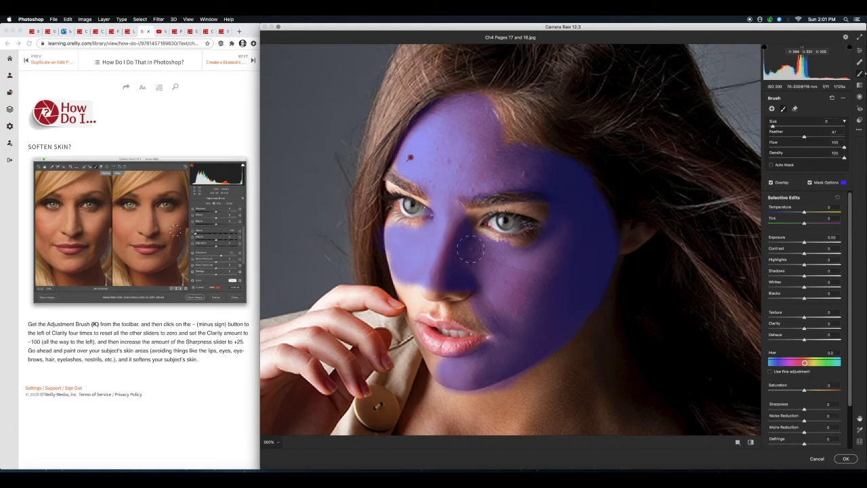
{"action": "key", "text": "bracketleft"}
{"action": "key", "text": "bracketleft"}
{"action": "mouse_move", "coordinate": [455, 295]}
{"action": "left_mouse_down"}
{"action": "mouse_move", "coordinate": [444, 306]}
{"action": "mouse_move", "coordinate": [414, 304]}
{"action": "mouse_move", "coordinate": [404, 267]}
{"action": "mouse_move", "coordinate": [410, 305]}
{"action": "left_mouse_up"}
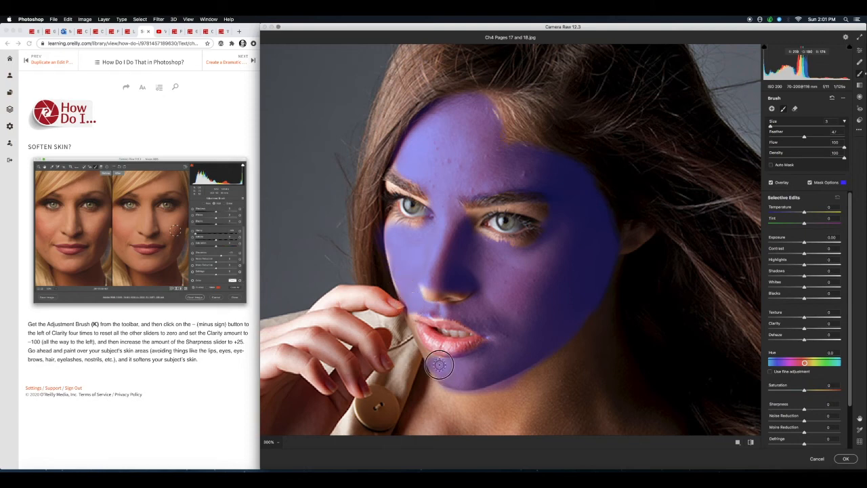
{"action": "left_click_drag", "start_coordinate": [439, 365], "coordinate": [451, 338]}
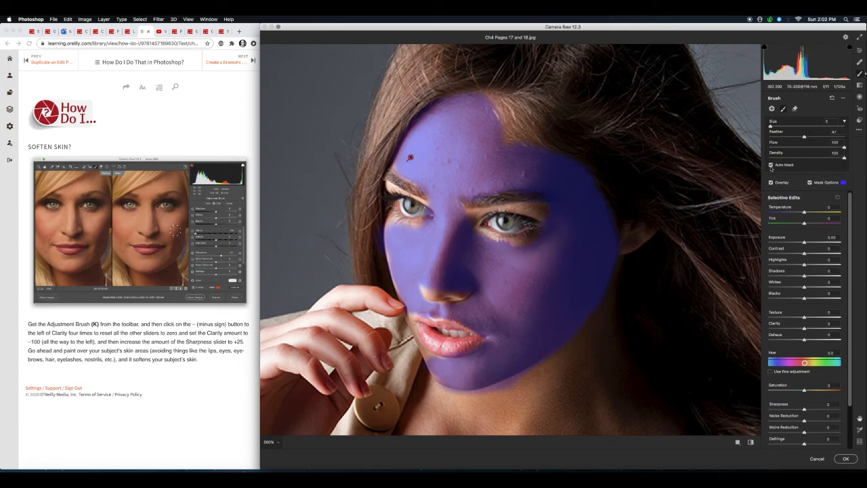
- Turn on Auto Mask and extend the mask under both eyes and along the forehead hairline
{"action": "mouse_move", "coordinate": [484, 234]}
{"action": "left_mouse_down"}
{"action": "mouse_move", "coordinate": [522, 242]}
{"action": "mouse_move", "coordinate": [551, 219]}
{"action": "mouse_move", "coordinate": [549, 230]}
{"action": "mouse_move", "coordinate": [538, 207]}
{"action": "mouse_move", "coordinate": [549, 215]}
{"action": "left_mouse_up"}
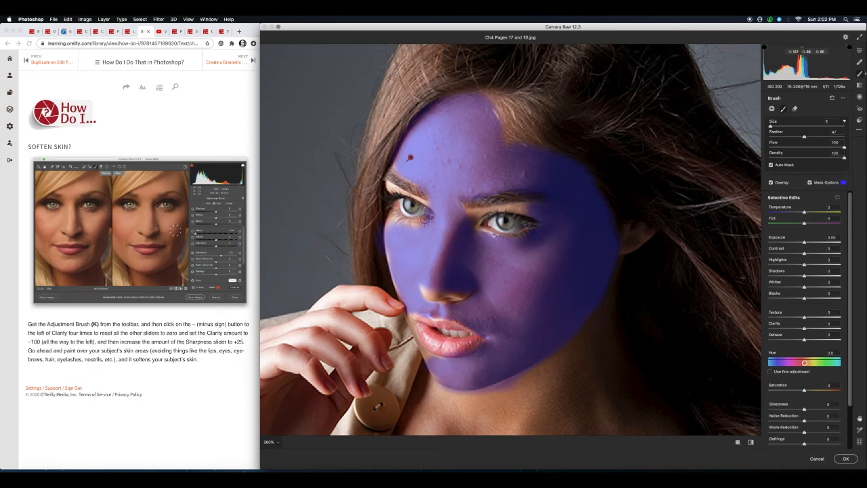
{"action": "left_click_drag", "start_coordinate": [397, 223], "coordinate": [414, 226]}
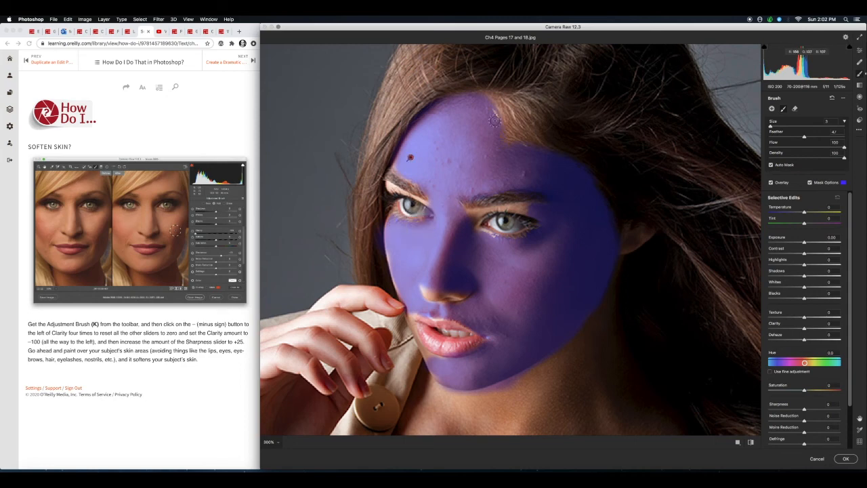
{"action": "mouse_move", "coordinate": [485, 107]}
{"action": "left_mouse_down"}
{"action": "mouse_move", "coordinate": [504, 139]}
{"action": "mouse_move", "coordinate": [491, 98]}
{"action": "mouse_move", "coordinate": [514, 139]}
{"action": "mouse_move", "coordinate": [540, 159]}
{"action": "mouse_move", "coordinate": [512, 150]}
{"action": "mouse_move", "coordinate": [559, 168]}
{"action": "left_mouse_up"}
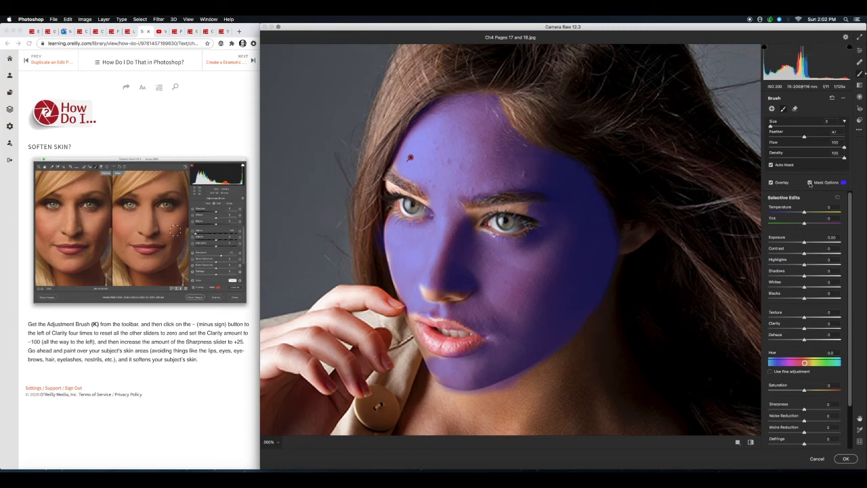
- Hide the mask and set the brushed skin's Clarity to -100, trying +100 for comparison
{"action": "left_click", "coordinate": [810, 183]}
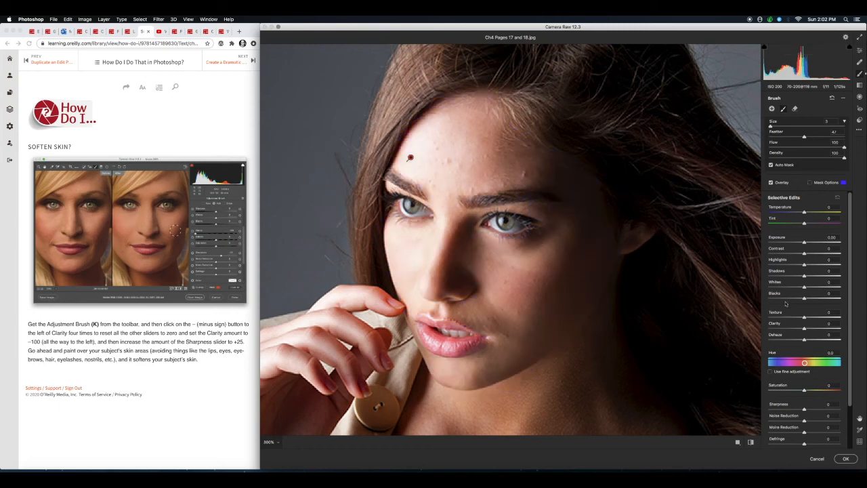
{"action": "left_click_drag", "start_coordinate": [804, 328], "coordinate": [742, 332]}
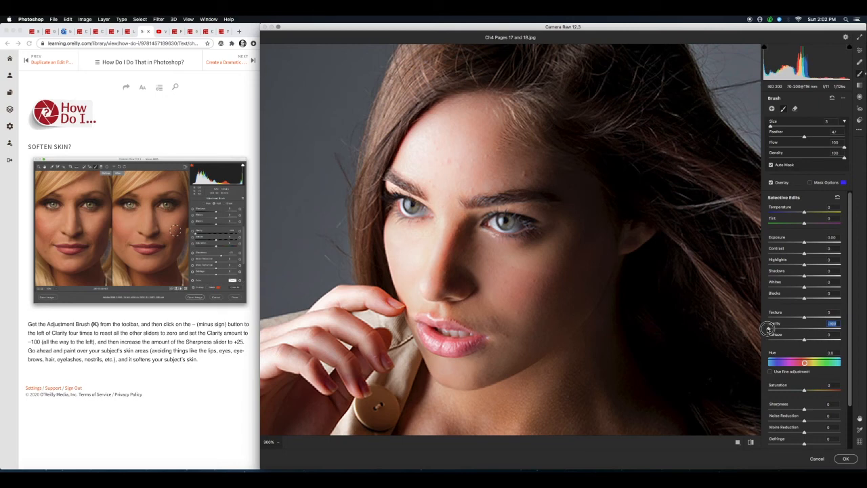
{"action": "left_click_drag", "start_coordinate": [770, 328], "coordinate": [848, 339]}
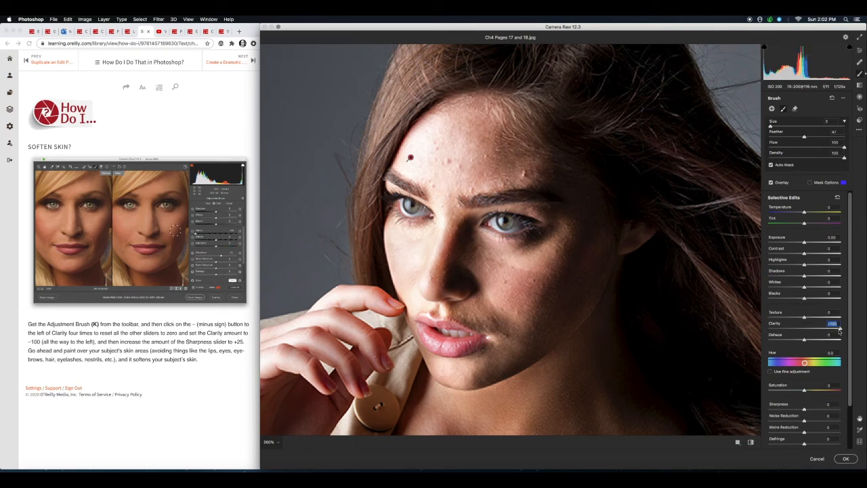
{"action": "left_click_drag", "start_coordinate": [840, 330], "coordinate": [768, 327]}
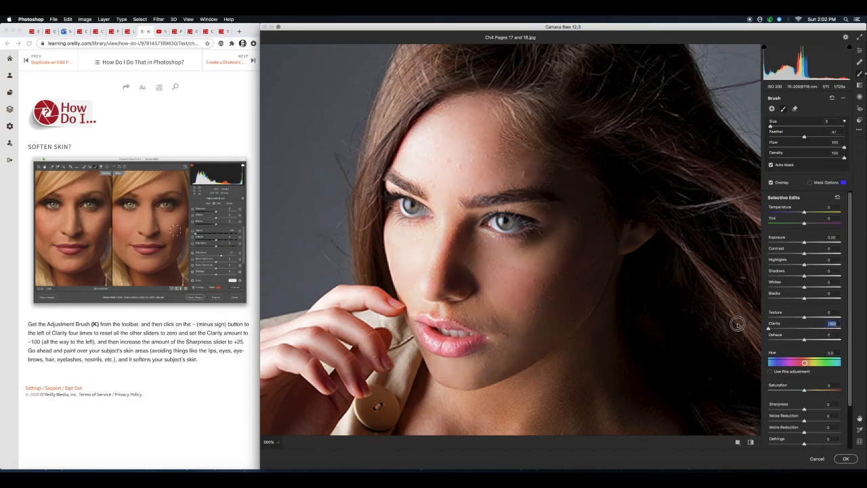
- Enlarge the brush and paint the softening over the woman's neck and upper chest
{"action": "scroll", "coordinate": [514, 283], "scroll_direction": "down", "scroll_amount": 5}
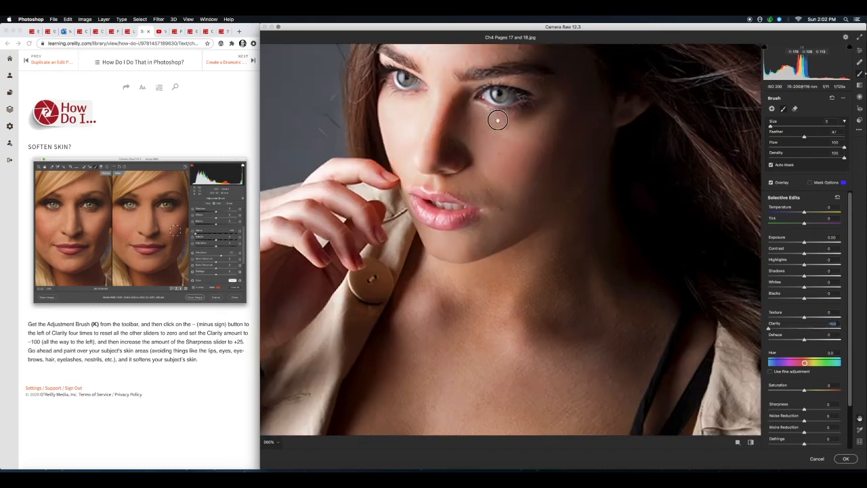
{"action": "scroll", "coordinate": [497, 120], "scroll_direction": "down", "scroll_amount": 5}
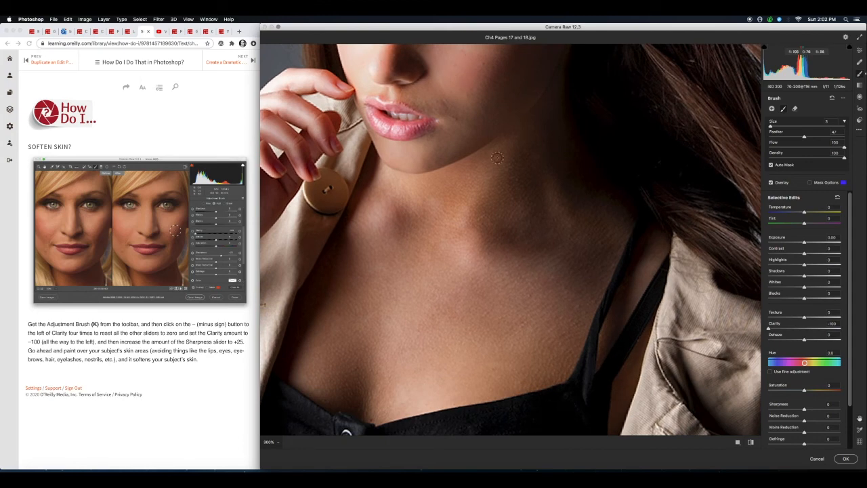
{"action": "key", "text": "bracketright"}
{"action": "key", "text": "bracketright"}
{"action": "key", "text": "bracketright"}
{"action": "mouse_move", "coordinate": [503, 209]}
{"action": "left_mouse_down"}
{"action": "mouse_move", "coordinate": [520, 179]}
{"action": "mouse_move", "coordinate": [537, 223]}
{"action": "mouse_move", "coordinate": [542, 103]}
{"action": "mouse_move", "coordinate": [504, 211]}
{"action": "mouse_move", "coordinate": [536, 251]}
{"action": "mouse_move", "coordinate": [557, 253]}
{"action": "mouse_move", "coordinate": [506, 327]}
{"action": "mouse_move", "coordinate": [527, 296]}
{"action": "mouse_move", "coordinate": [514, 329]}
{"action": "mouse_move", "coordinate": [542, 330]}
{"action": "mouse_move", "coordinate": [541, 342]}
{"action": "mouse_move", "coordinate": [536, 333]}
{"action": "mouse_move", "coordinate": [427, 352]}
{"action": "mouse_move", "coordinate": [399, 372]}
{"action": "mouse_move", "coordinate": [351, 368]}
{"action": "mouse_move", "coordinate": [353, 336]}
{"action": "mouse_move", "coordinate": [426, 202]}
{"action": "mouse_move", "coordinate": [401, 224]}
{"action": "mouse_move", "coordinate": [498, 213]}
{"action": "left_mouse_up"}
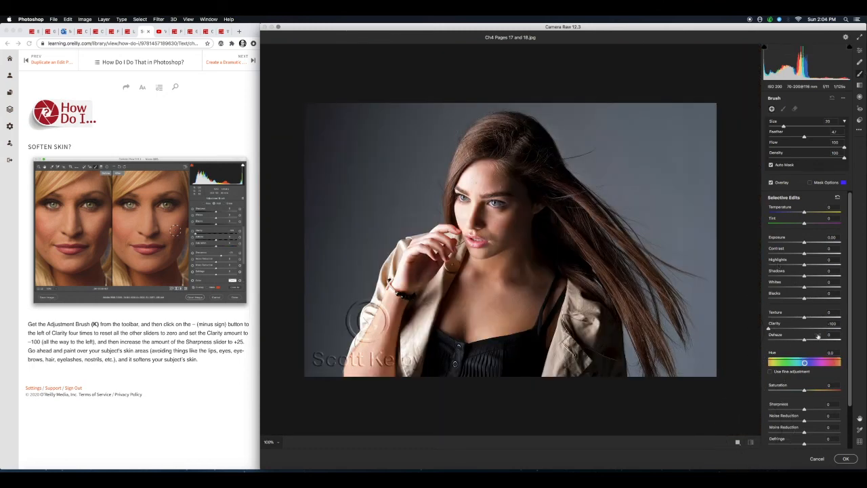
- Open the book's "Create a Dramatic Spotlight Effect?" lesson in Chrome and return to the Camera Raw window
{"action": "left_click", "coordinate": [252, 77]}
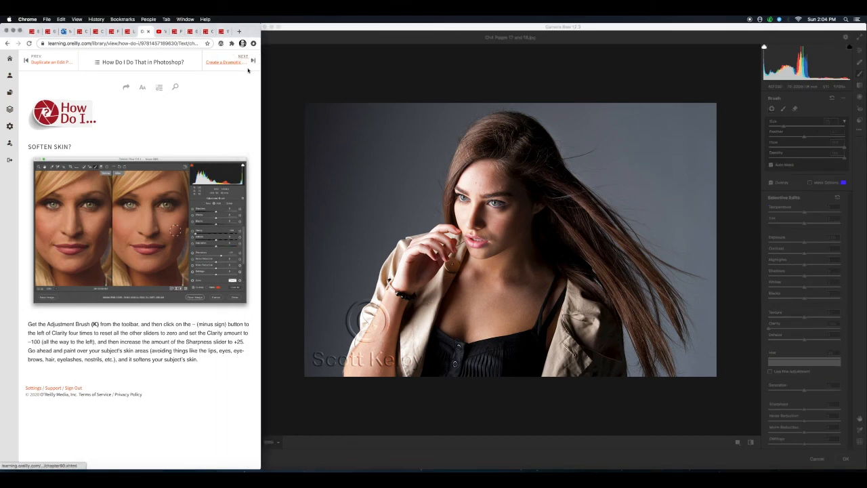
{"action": "left_click", "coordinate": [252, 63]}
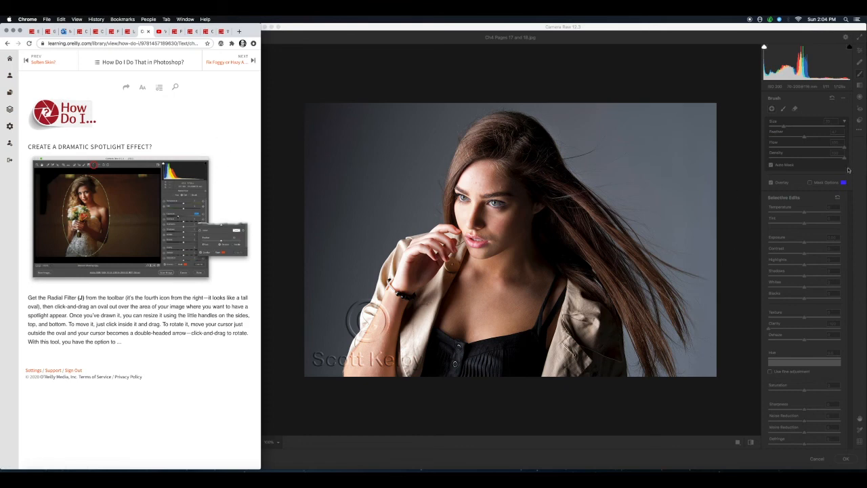
{"action": "left_click", "coordinate": [862, 156]}
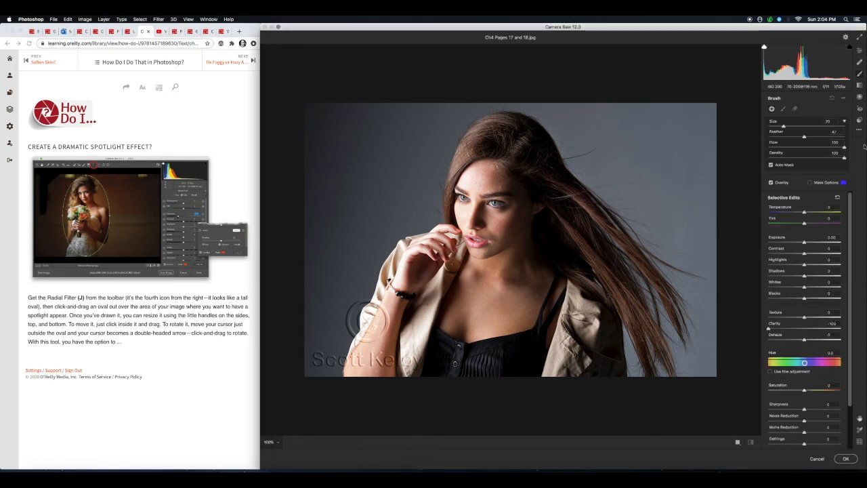
- Draw a Radial Filter ellipse centred on the woman's face, narrow it around her head and chest, and tilt it slightly
{"action": "left_click", "coordinate": [858, 98]}
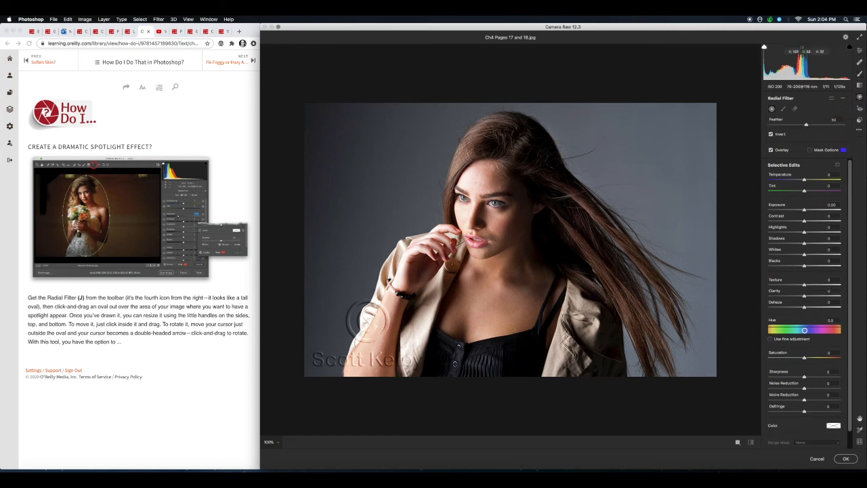
{"action": "left_click_drag", "start_coordinate": [496, 228], "coordinate": [359, 316]}
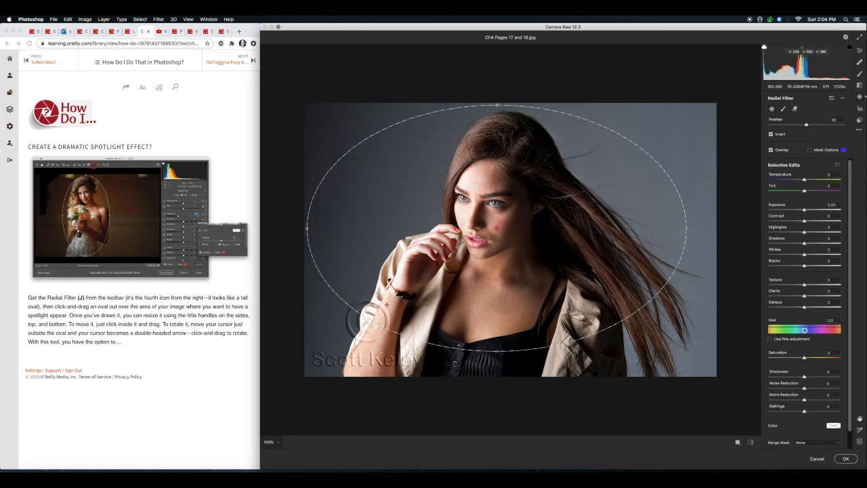
{"action": "mouse_move", "coordinate": [497, 104]}
{"action": "left_mouse_down"}
{"action": "mouse_move", "coordinate": [494, 145]}
{"action": "mouse_move", "coordinate": [500, 98]}
{"action": "mouse_move", "coordinate": [501, 135]}
{"action": "mouse_move", "coordinate": [496, 116]}
{"action": "left_mouse_up"}
{"action": "left_click_drag", "start_coordinate": [686, 226], "coordinate": [582, 237]}
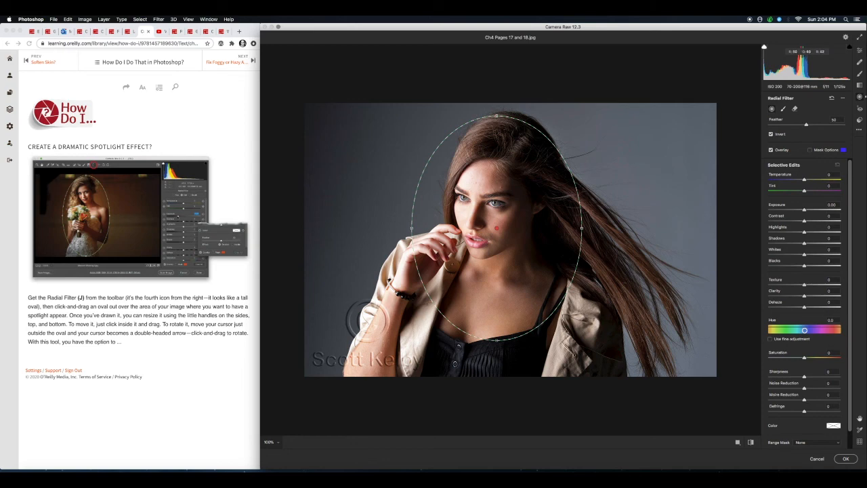
{"action": "left_click_drag", "start_coordinate": [581, 145], "coordinate": [600, 154]}
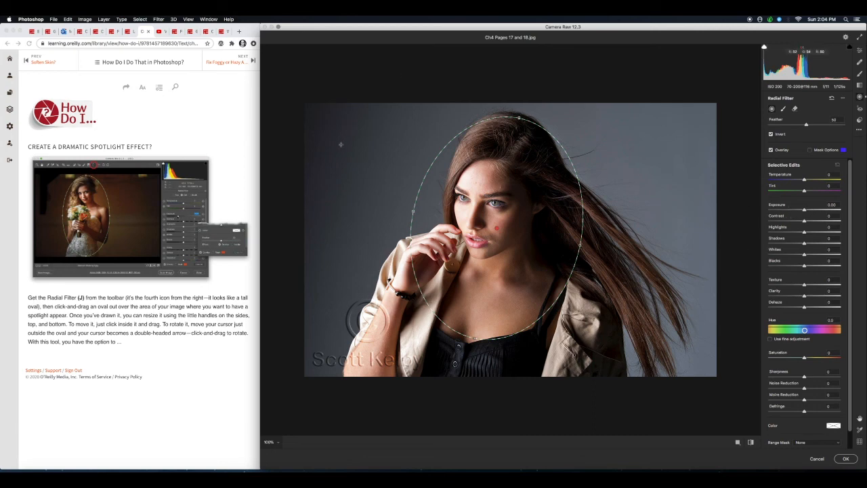
- Set the Radial Filter's Exposure to -1.70 and toggle the overlay off and on to check the spotlight
{"action": "left_click_drag", "start_coordinate": [803, 210], "coordinate": [788, 210]}
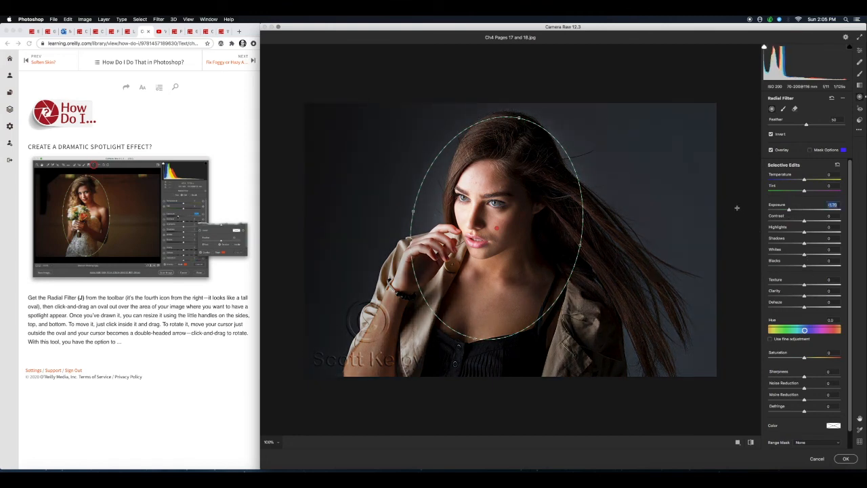
{"action": "key", "text": "v"}
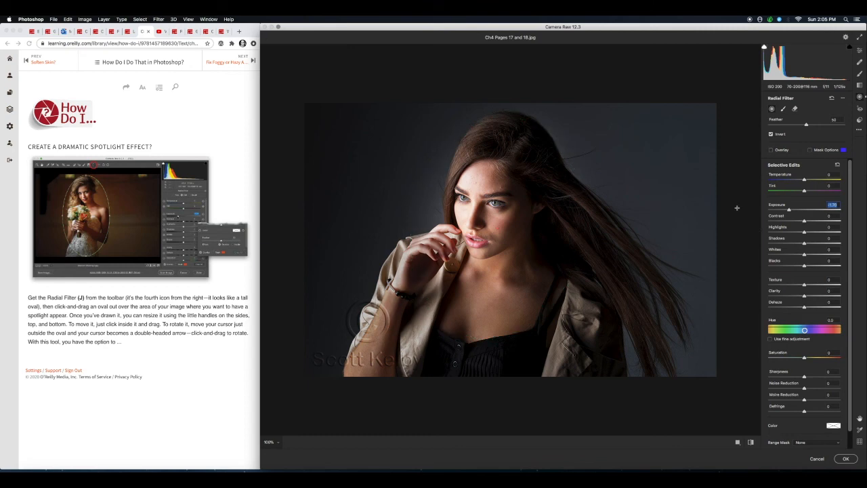
{"action": "key", "text": "v"}
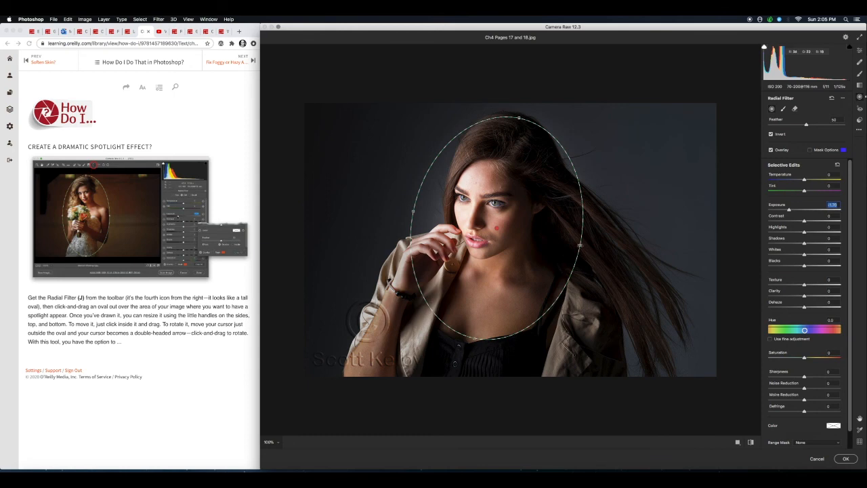
- Widen the Radial Filter ellipse slightly around the woman's head and chest, and apply the Camera Raw edits
{"action": "left_click_drag", "start_coordinate": [580, 245], "coordinate": [583, 299]}
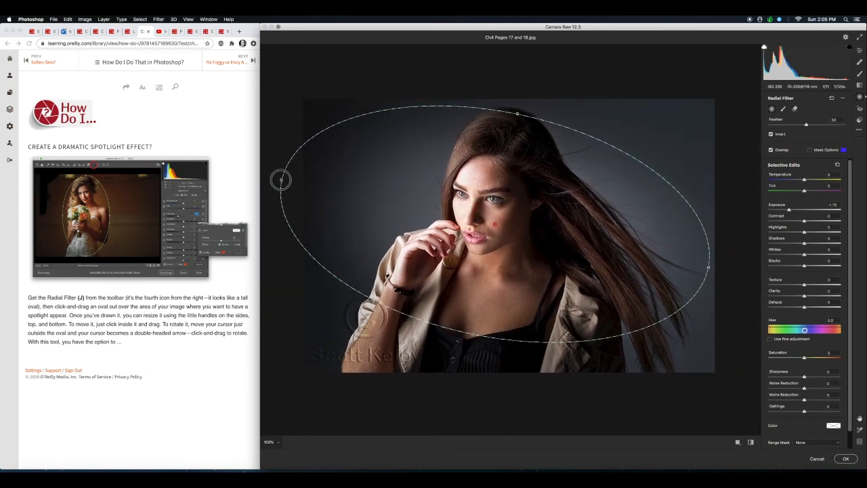
{"action": "left_click_drag", "start_coordinate": [281, 179], "coordinate": [406, 199]}
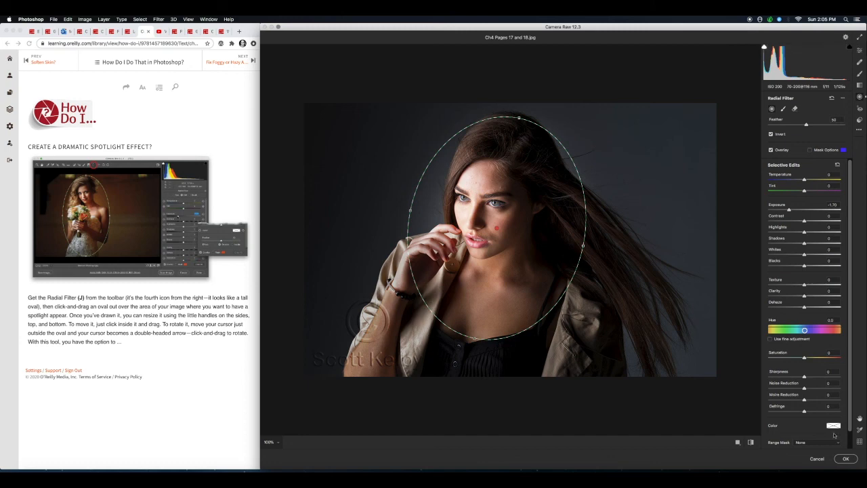
{"action": "left_click", "coordinate": [845, 458]}
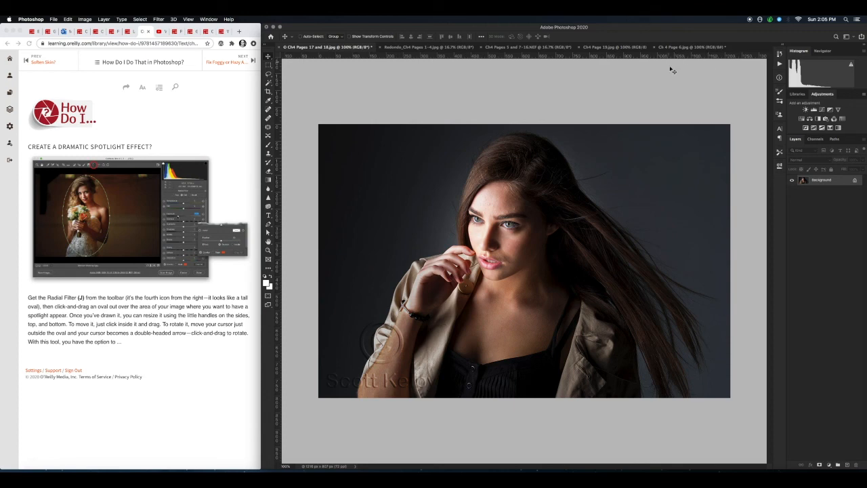
- Display Ch4 Page 19.jpg and open the book's "Fix Foggy or Hazy Areas in My Image?" lesson in Chrome from its table of contents
{"action": "left_click", "coordinate": [621, 49]}
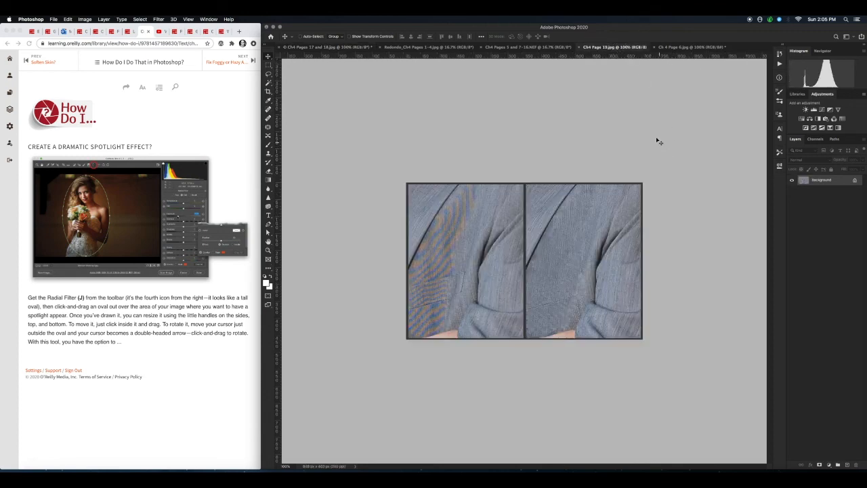
{"action": "left_click", "coordinate": [253, 61]}
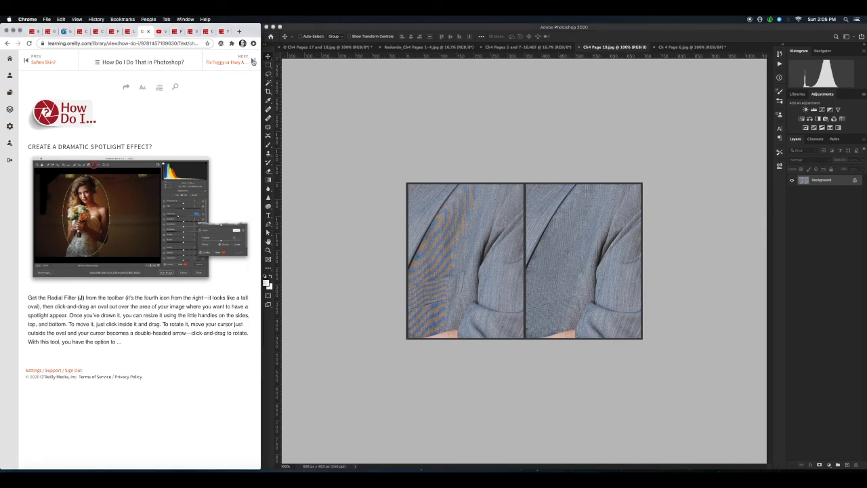
{"action": "left_click", "coordinate": [143, 61]}
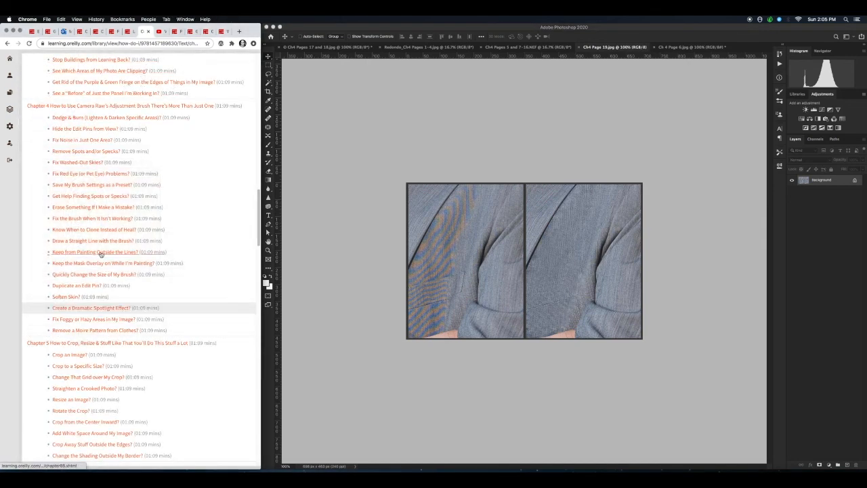
{"action": "left_click", "coordinate": [106, 321]}
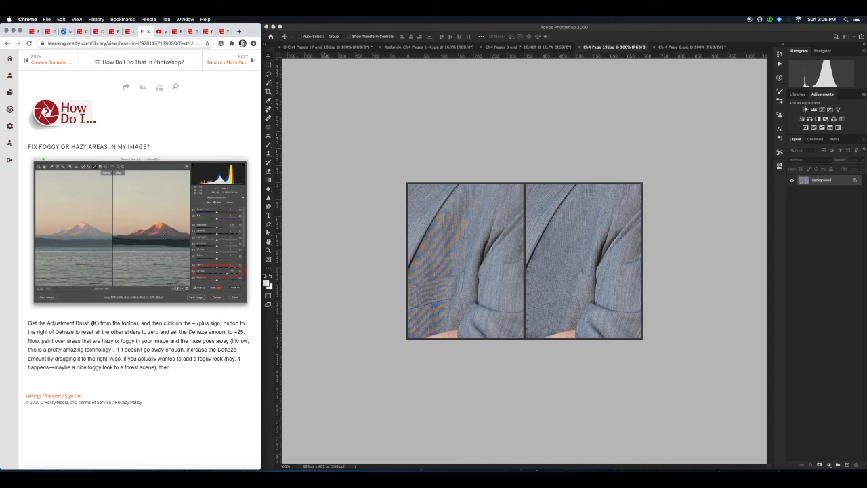
- Return to Photoshop, switch to Ch4 Pages 5 and 7-16.NEF and open it in the Camera Raw Filter
{"action": "left_click", "coordinate": [538, 47]}
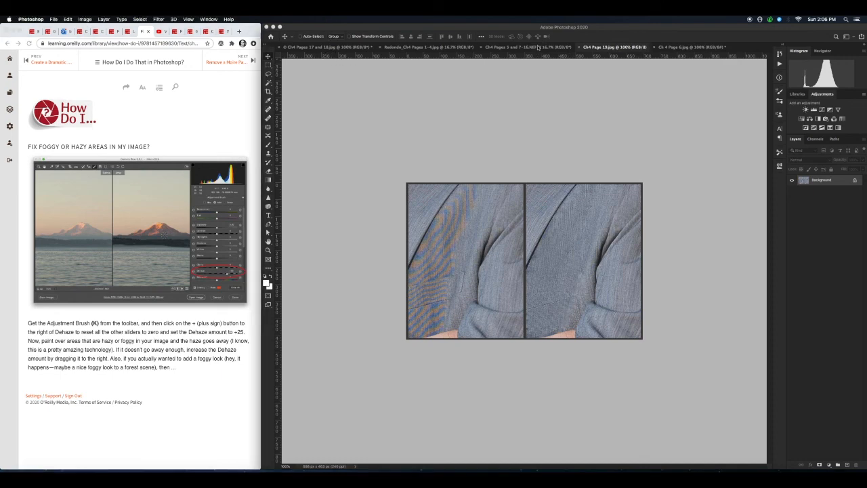
{"action": "left_click", "coordinate": [538, 47]}
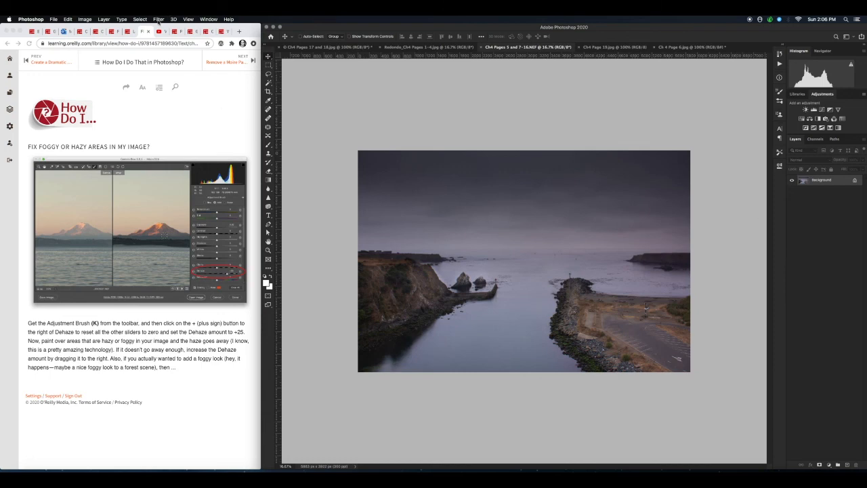
{"action": "left_click", "coordinate": [159, 19]}
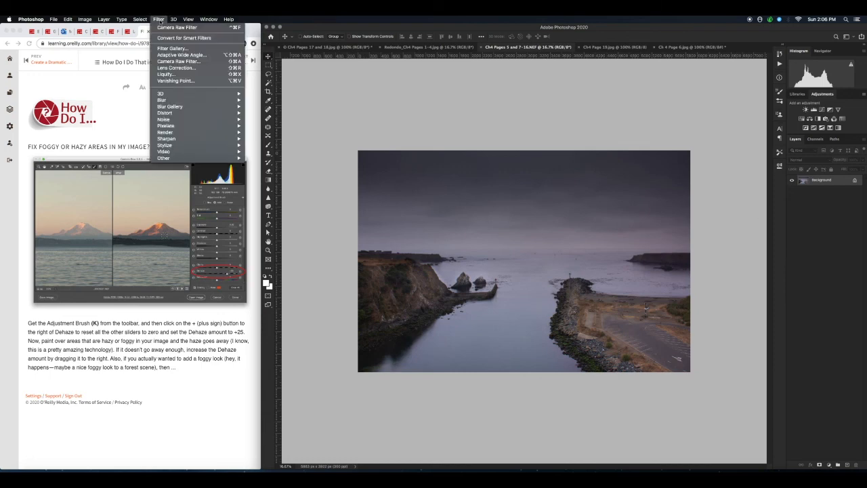
{"action": "left_click", "coordinate": [175, 62]}
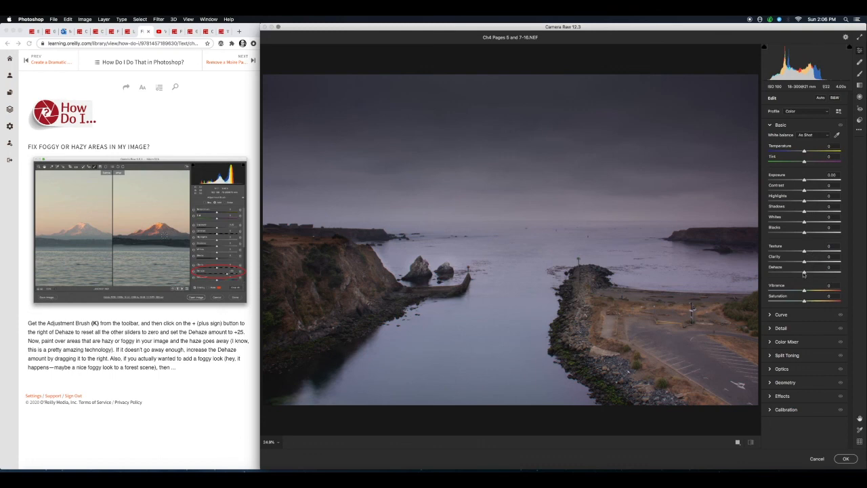
- Try Dehaze at +100 on the harbour photo, reduce it to +30 and apply the filter
{"action": "left_click", "coordinate": [803, 272]}
{"action": "left_click_drag", "start_coordinate": [804, 272], "coordinate": [859, 276]}
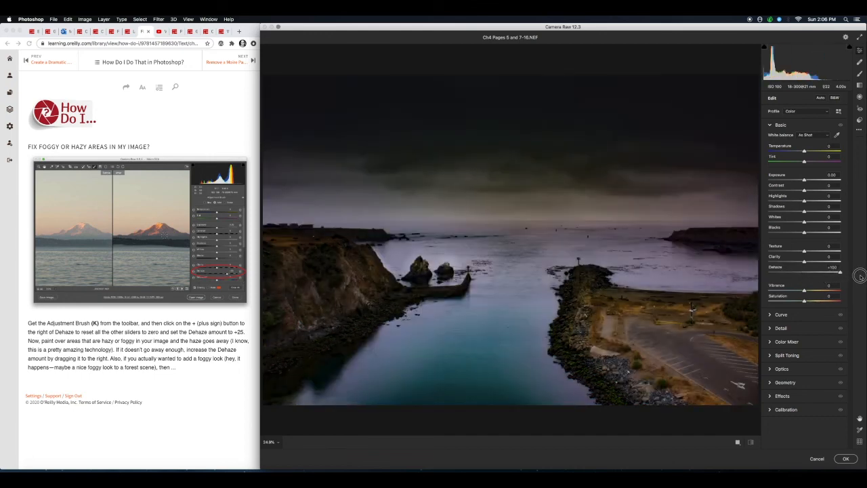
{"action": "left_click_drag", "start_coordinate": [860, 275], "coordinate": [824, 274]}
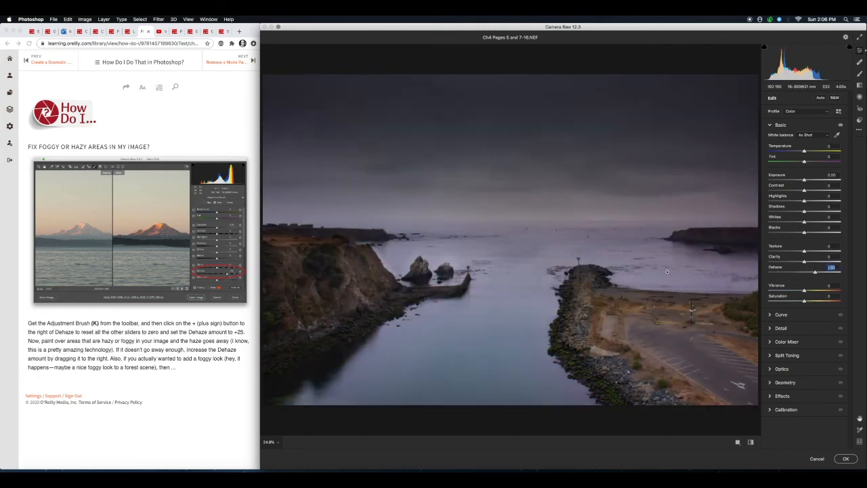
{"action": "left_click", "coordinate": [847, 458]}
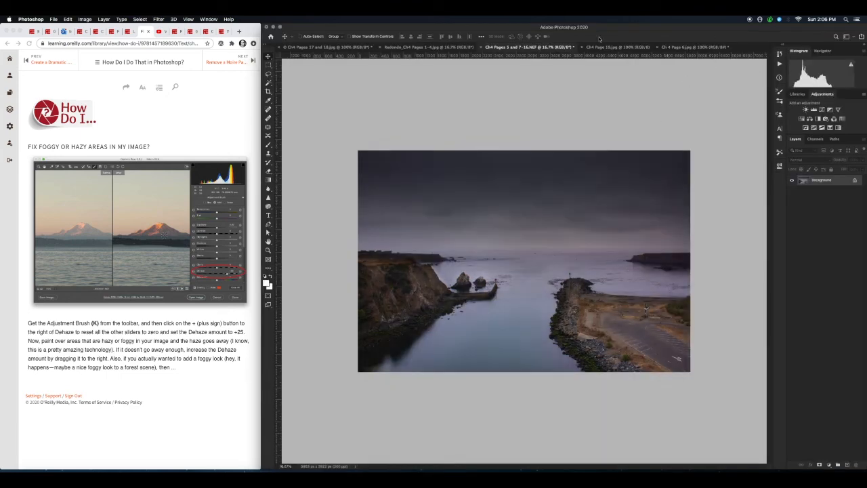
- Compare the harbour photo before and after the Camera Raw Filter using its history states
{"action": "left_click", "coordinate": [779, 55]}
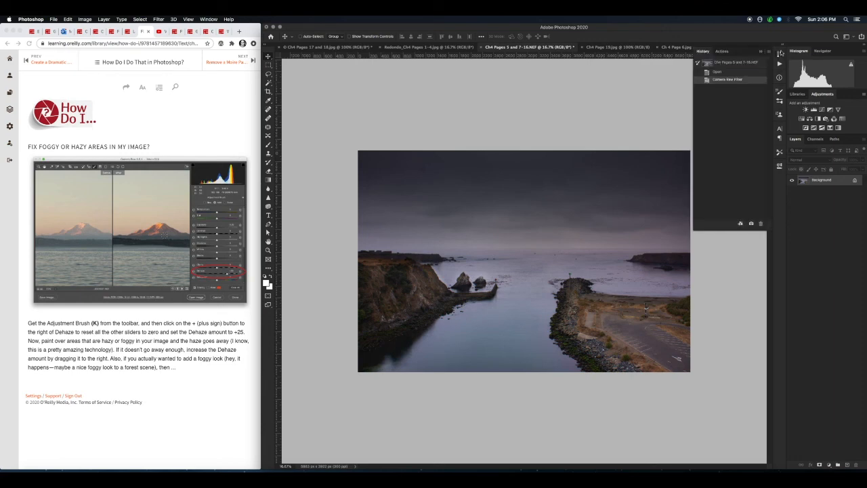
{"action": "left_click", "coordinate": [719, 72]}
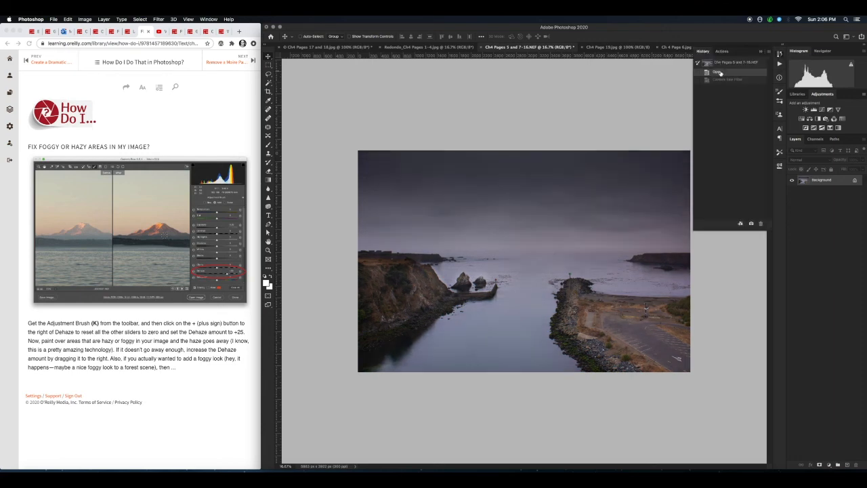
{"action": "left_click", "coordinate": [721, 80]}
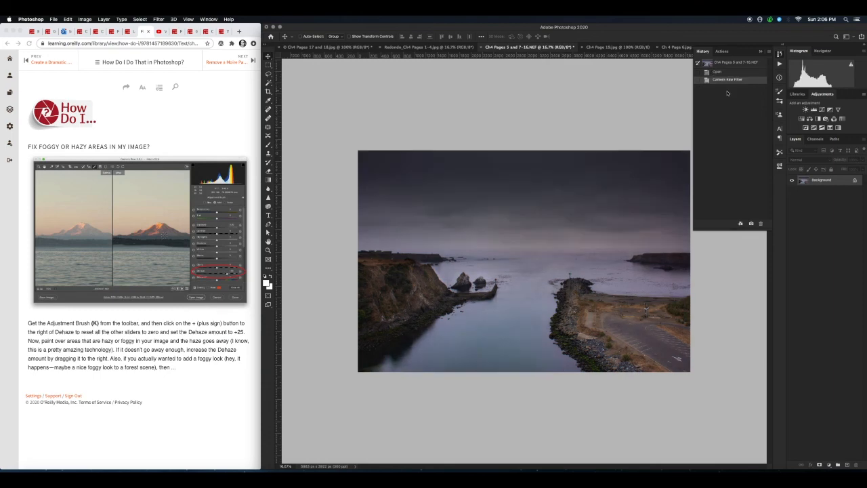
{"action": "left_click", "coordinate": [723, 72]}
{"action": "left_click", "coordinate": [727, 80]}
- Switch to Ch4 Page 19.jpg and open the book's "Remove a Moire Pattern from Clothes?" lesson in Chrome
{"action": "left_click", "coordinate": [615, 47]}
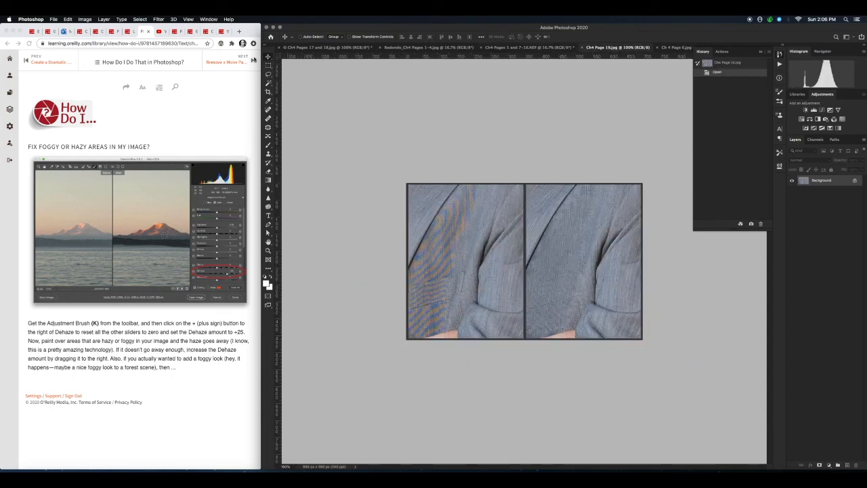
{"action": "left_click", "coordinate": [254, 61]}
{"action": "left_click", "coordinate": [254, 61]}
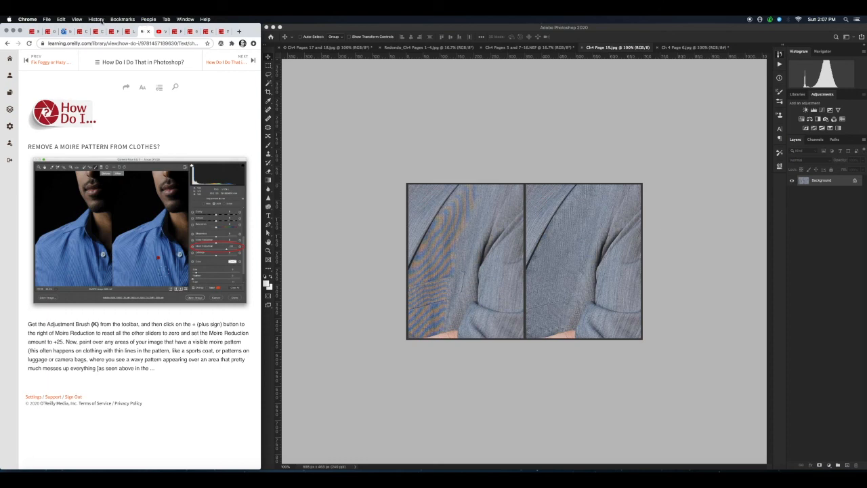
- Open Ch4 Page 19.jpg in the Camera Raw Filter and set the Adjustment Brush's Moire Reduction to +100
{"action": "left_click", "coordinate": [342, 28]}
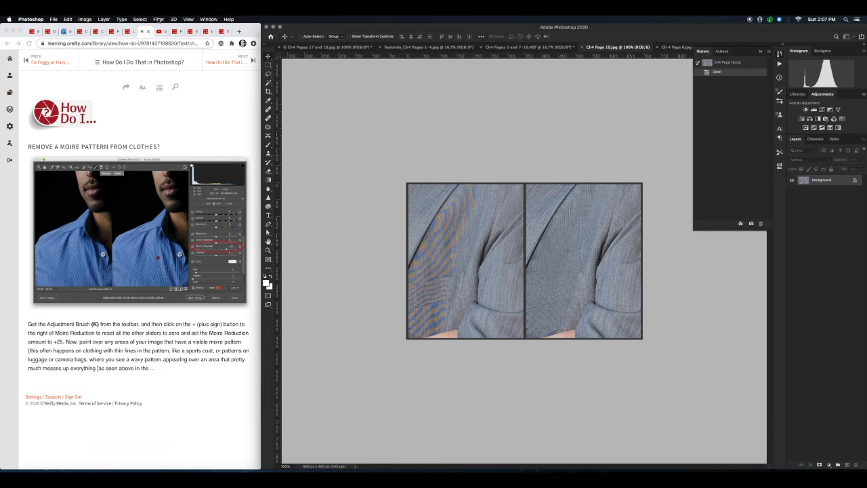
{"action": "left_click", "coordinate": [158, 19]}
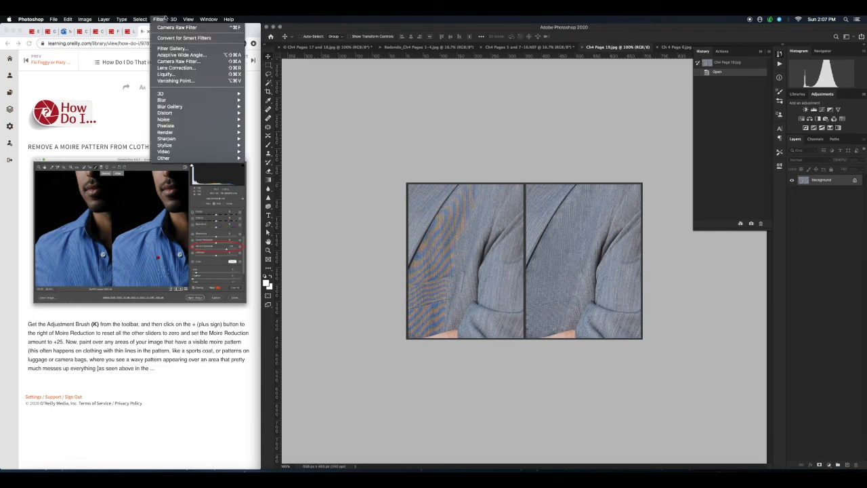
{"action": "left_click", "coordinate": [167, 62]}
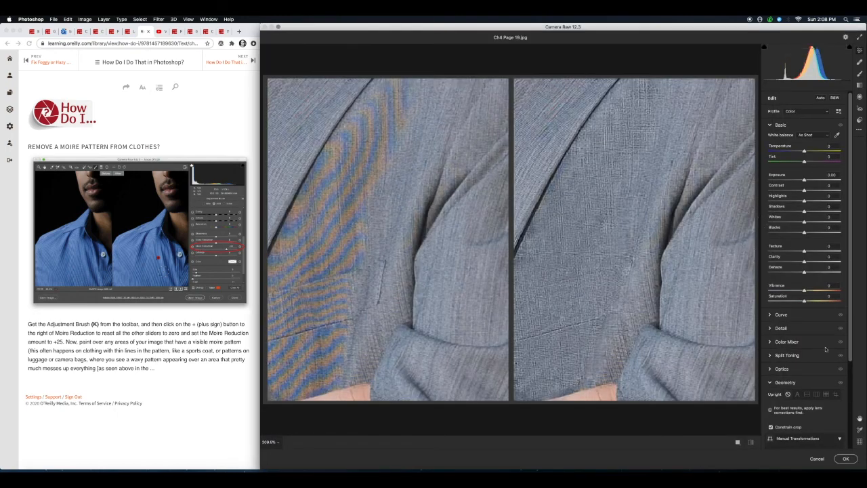
{"action": "left_click", "coordinate": [860, 73]}
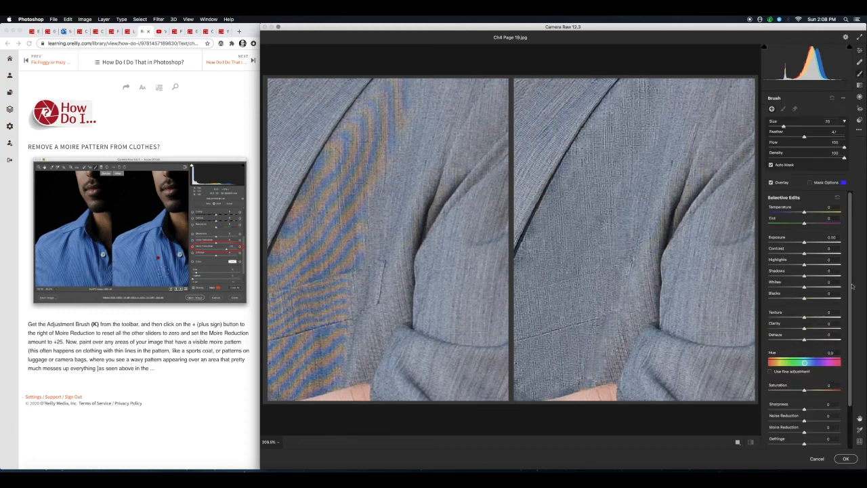
{"action": "scroll", "coordinate": [849, 271], "scroll_direction": "down", "scroll_amount": 3}
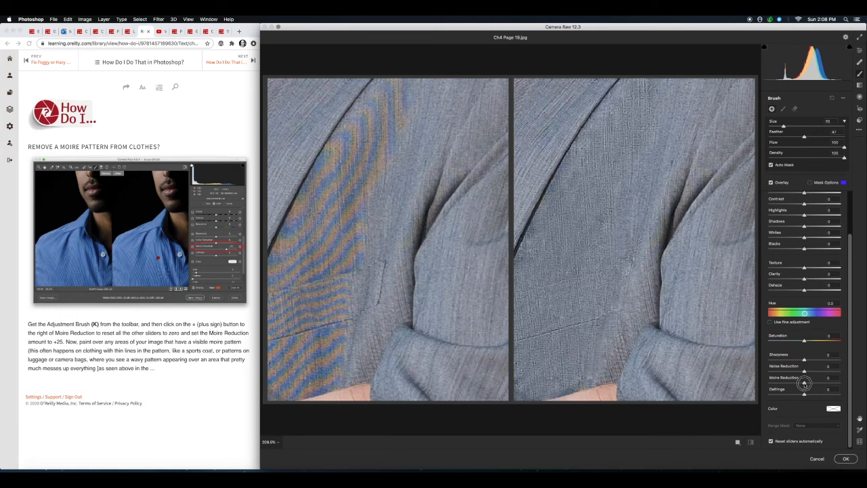
{"action": "left_click_drag", "start_coordinate": [796, 383], "coordinate": [859, 388]}
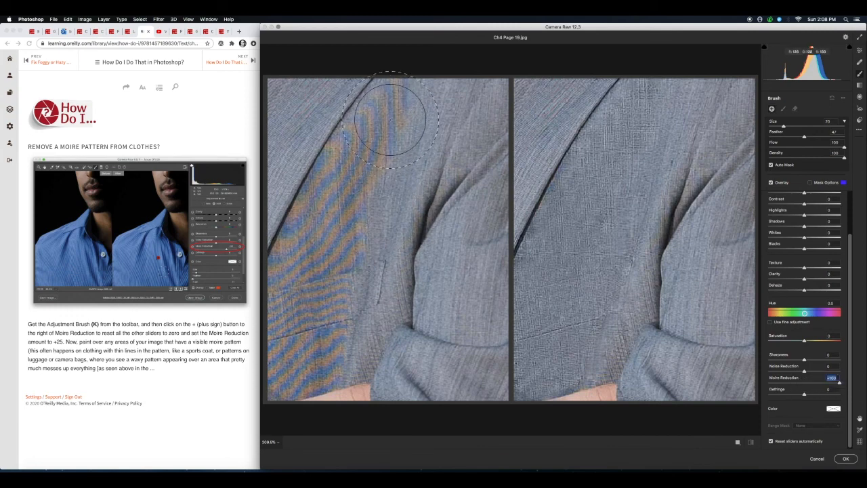
- Paint Moire Reduction over the patterned jacket in the left half of the photo, turning Auto Mask off after the first strokes
{"action": "mouse_move", "coordinate": [389, 118]}
{"action": "left_mouse_down"}
{"action": "mouse_move", "coordinate": [340, 201]}
{"action": "mouse_move", "coordinate": [376, 139]}
{"action": "mouse_move", "coordinate": [349, 174]}
{"action": "mouse_move", "coordinate": [344, 151]}
{"action": "left_mouse_up"}
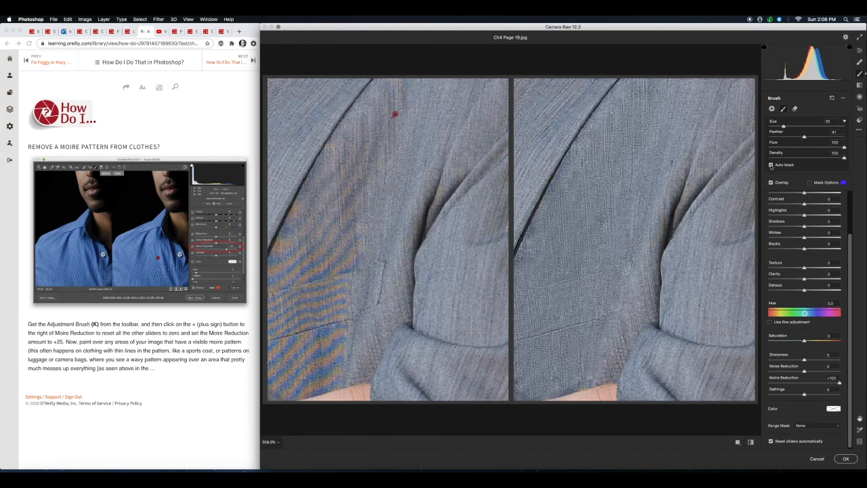
{"action": "mouse_move", "coordinate": [329, 207]}
{"action": "left_mouse_down"}
{"action": "mouse_move", "coordinate": [320, 249]}
{"action": "mouse_move", "coordinate": [314, 246]}
{"action": "mouse_move", "coordinate": [302, 363]}
{"action": "mouse_move", "coordinate": [300, 348]}
{"action": "mouse_move", "coordinate": [325, 336]}
{"action": "left_mouse_up"}
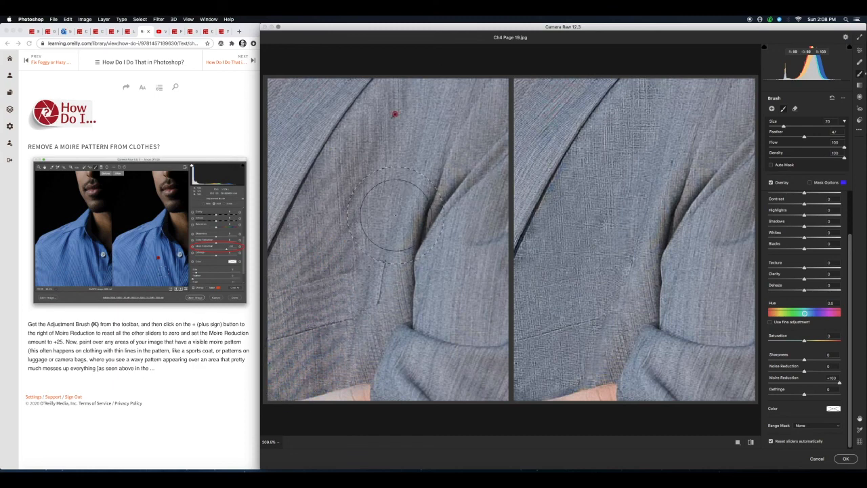
{"action": "mouse_move", "coordinate": [433, 204]}
{"action": "left_mouse_down"}
{"action": "mouse_move", "coordinate": [430, 195]}
{"action": "mouse_move", "coordinate": [438, 215]}
{"action": "mouse_move", "coordinate": [412, 227]}
{"action": "left_mouse_up"}
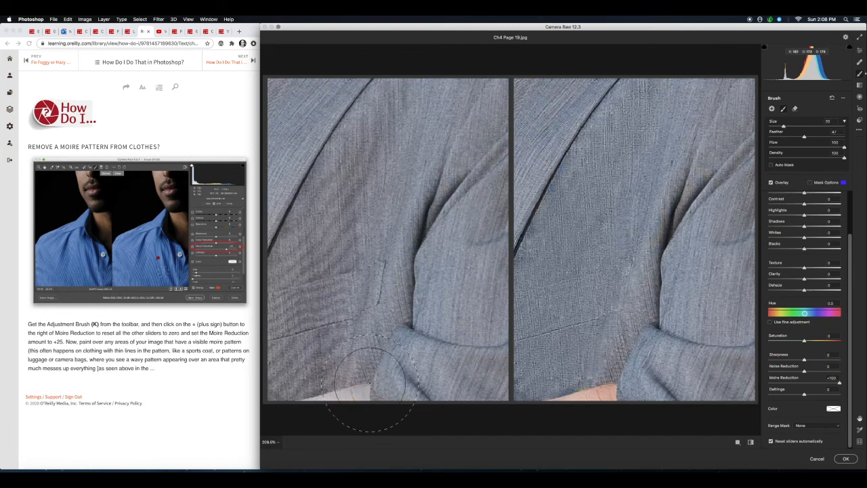
{"action": "mouse_move", "coordinate": [357, 406]}
{"action": "left_mouse_down"}
{"action": "mouse_move", "coordinate": [428, 369]}
{"action": "mouse_move", "coordinate": [443, 291]}
{"action": "left_mouse_up"}
- Erase the moire reduction from the skin below the jacket and touch up the fabric edge with a size 3 brush at feather 12
{"action": "left_click", "coordinate": [796, 109]}
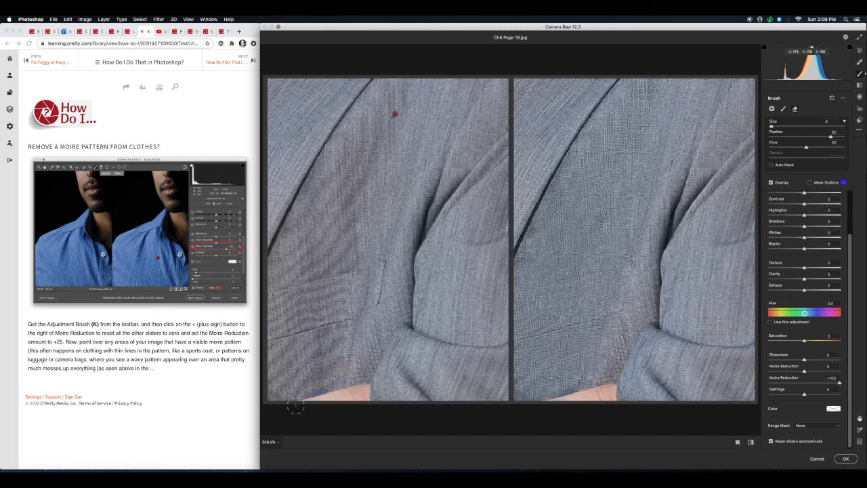
{"action": "left_click_drag", "start_coordinate": [787, 127], "coordinate": [774, 128]}
{"action": "left_click_drag", "start_coordinate": [804, 137], "coordinate": [777, 137]}
{"action": "mouse_move", "coordinate": [301, 391]}
{"action": "left_mouse_down"}
{"action": "mouse_move", "coordinate": [336, 382]}
{"action": "mouse_move", "coordinate": [298, 390]}
{"action": "mouse_move", "coordinate": [391, 361]}
{"action": "left_mouse_up"}
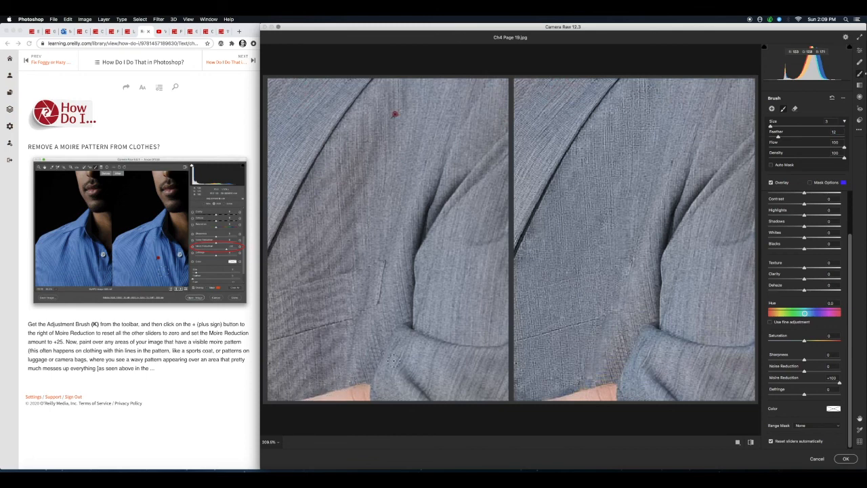